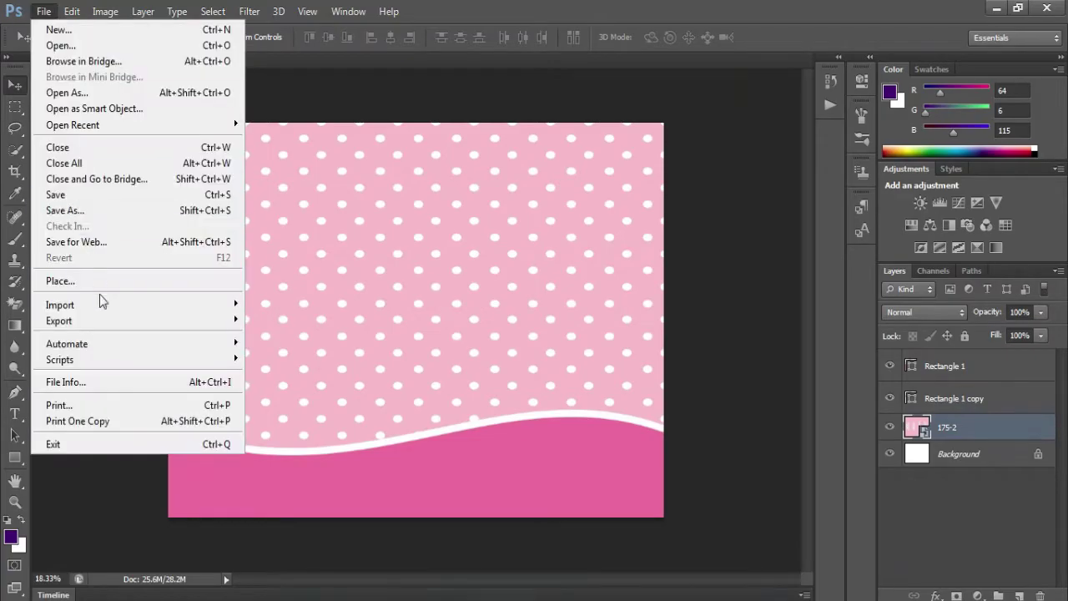
- Place the baby photo and enlarge it on the right side of the banner
left_click(59, 279)
double_click(453, 100)
left_click_drag(458, 257, 721, 105)
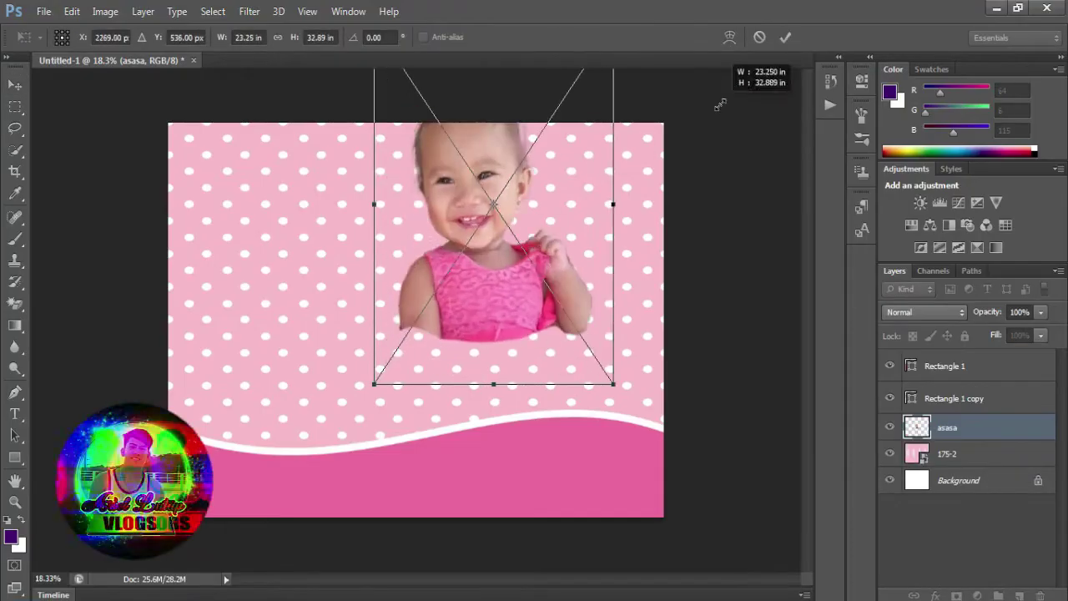
left_click_drag(592, 268, 659, 359)
left_click_drag(685, 131, 726, 72)
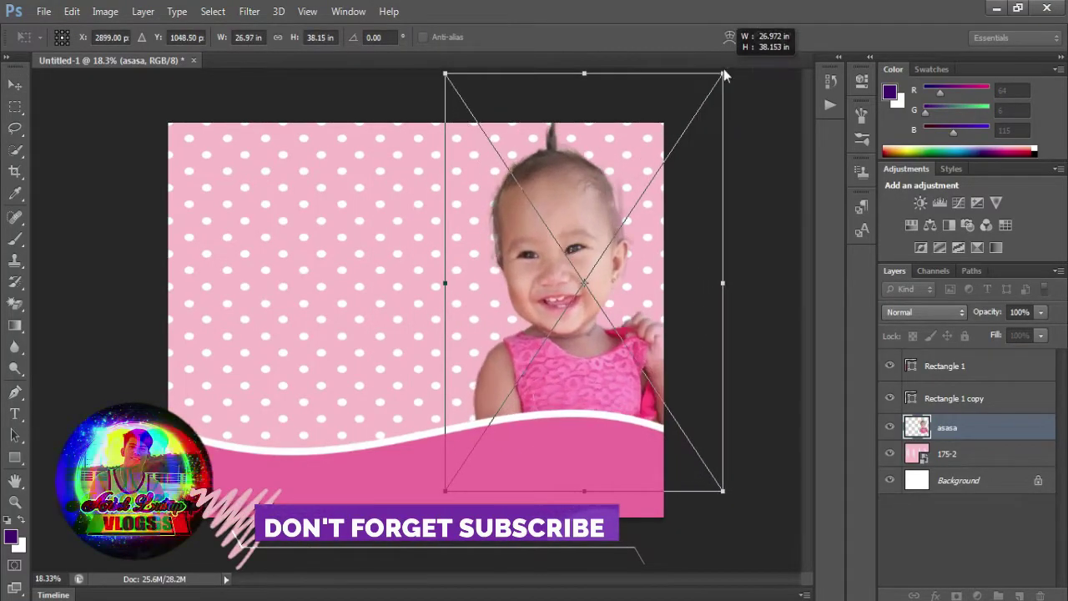
mouse_move(635, 260)
left_mouse_down()
mouse_move(645, 267)
mouse_move(629, 266)
mouse_move(636, 275)
left_mouse_up()
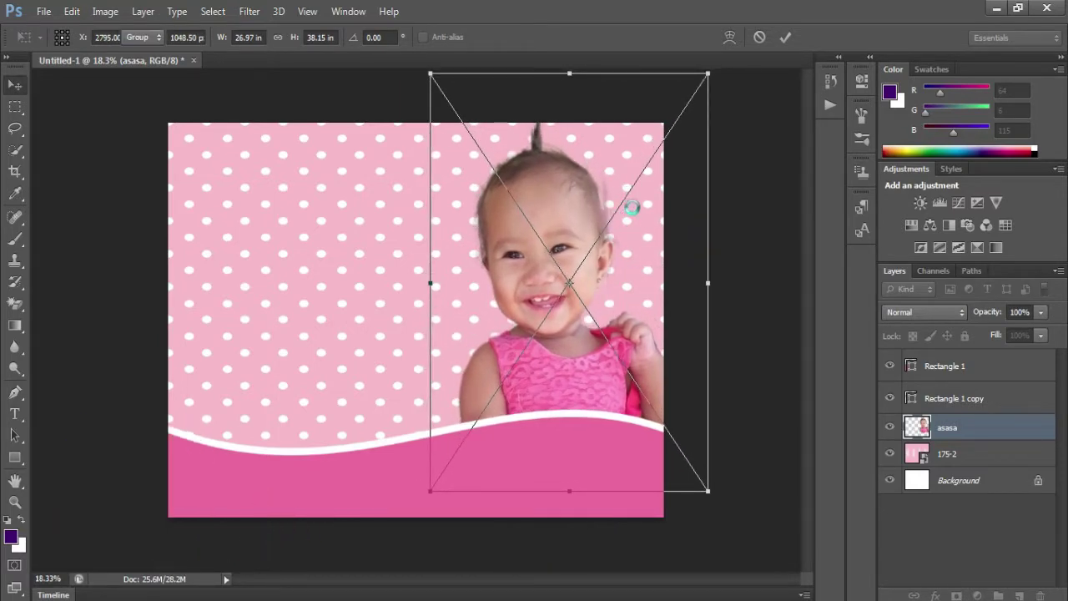
key("Return")
- Erase the purple fringe around the baby's head with a small eraser brush
scroll(648, 262, "up", 5)
key("w")
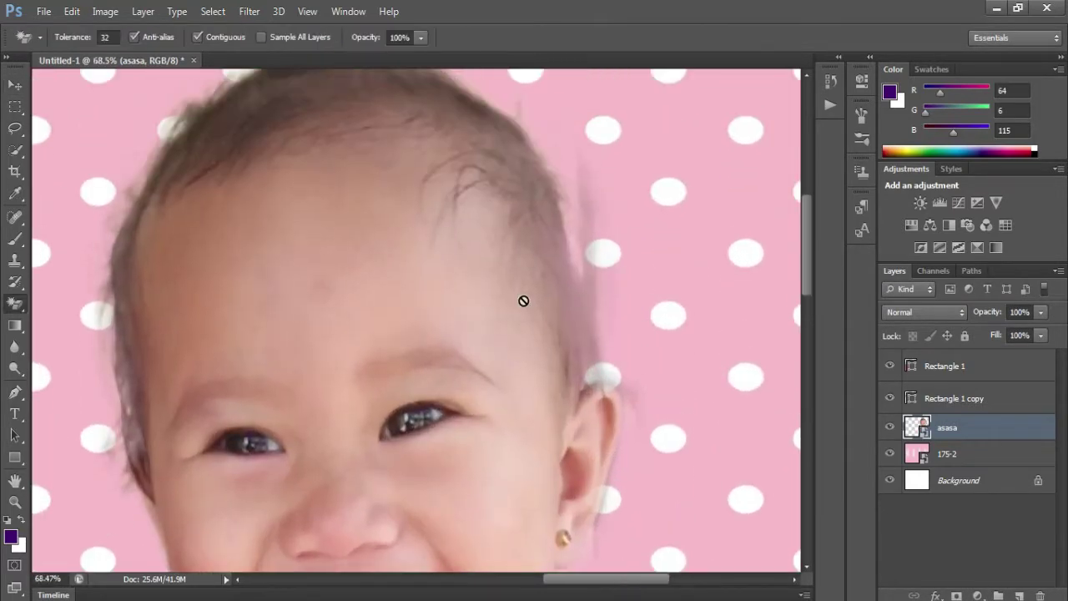
right_click(20, 305)
left_click(71, 302)
key("bracketleft")
key("bracketleft")
key("bracketleft")
key("bracketleft")
key("bracketleft")
key("bracketleft")
key("bracketleft")
key("bracketleft")
key("bracketleft")
key("bracketleft")
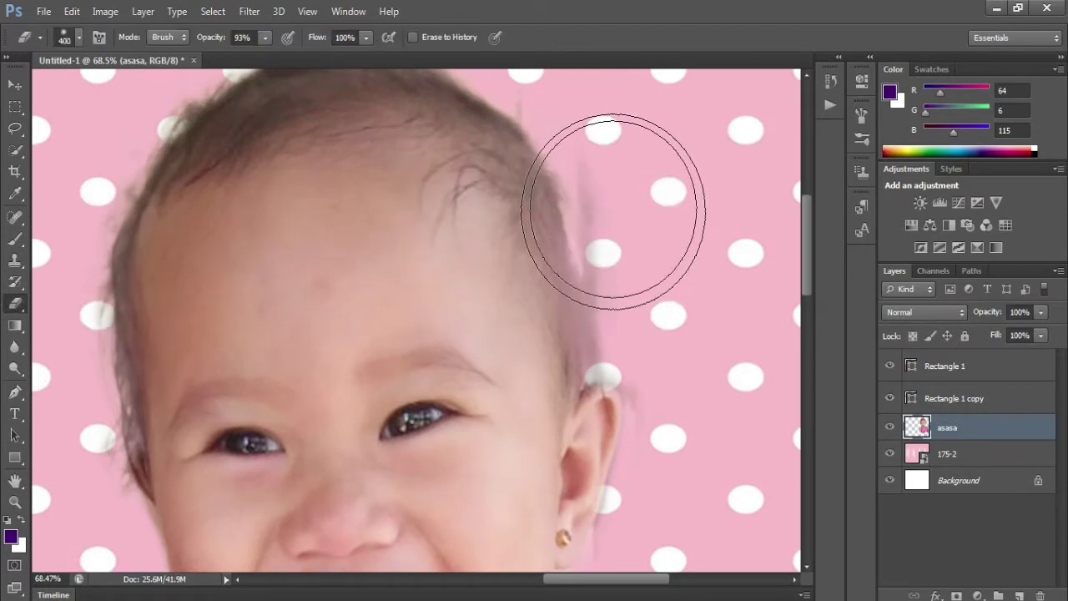
left_click_drag(589, 174, 605, 264)
scroll(617, 284, "down", 3)
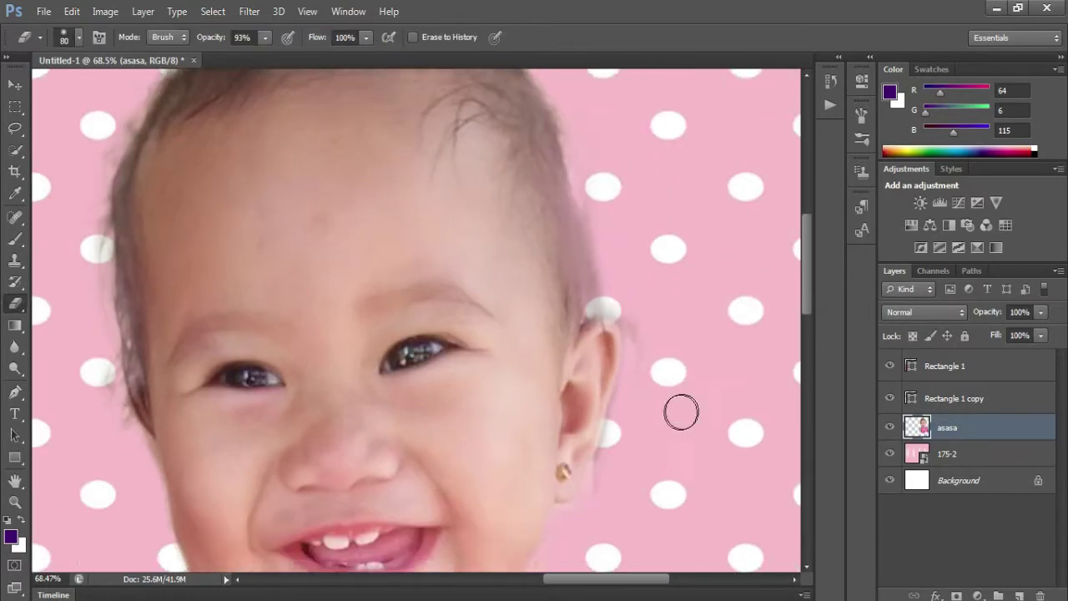
key("bracketleft")
scroll(604, 198, "down", 5)
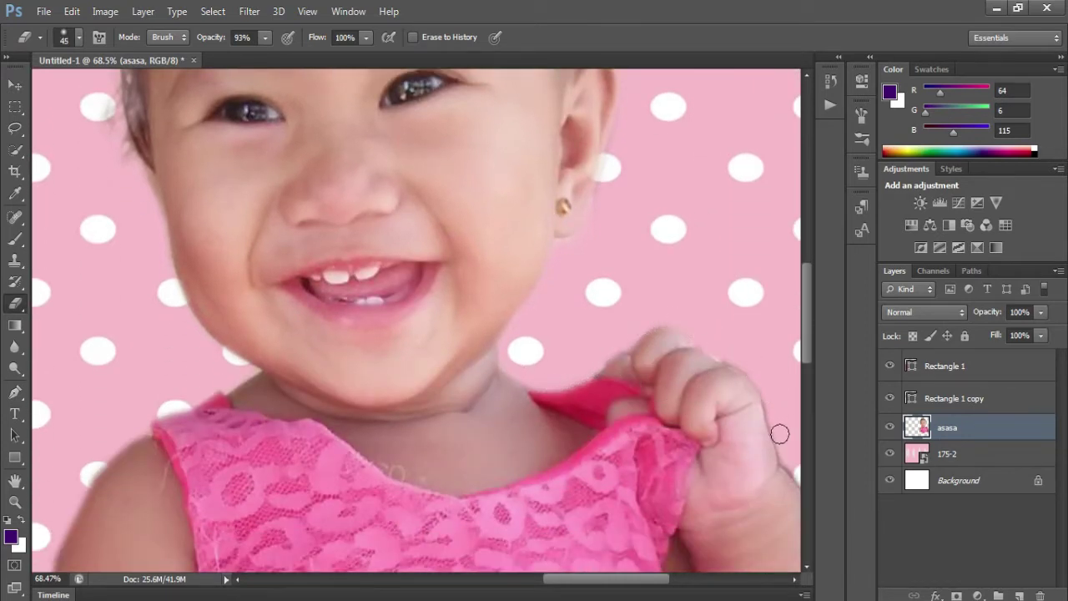
scroll(634, 514, "right", 5)
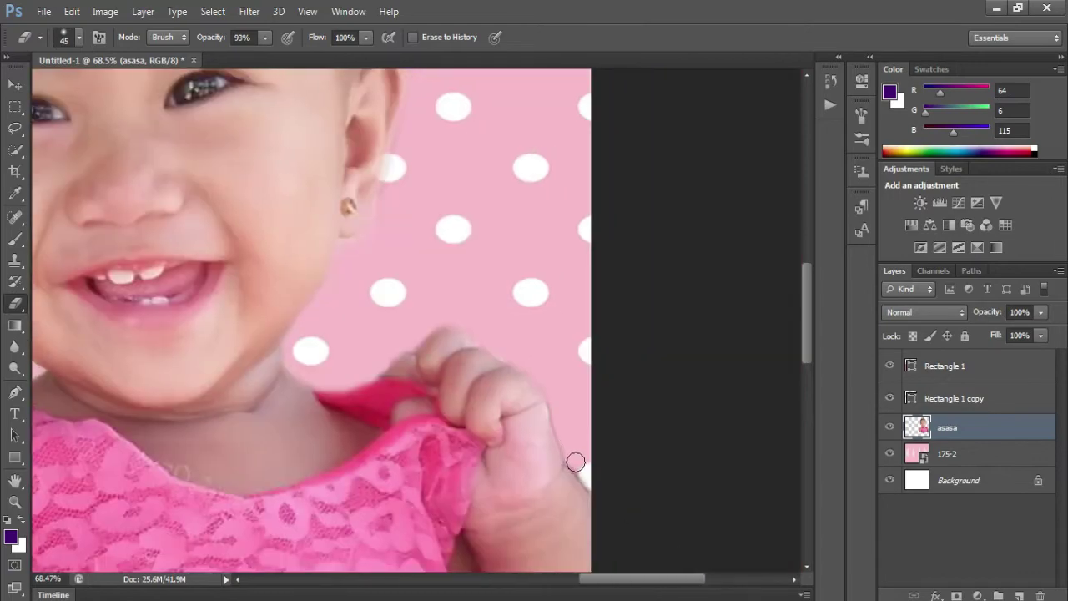
left_click_drag(644, 579, 571, 582)
scroll(473, 429, "up", 2)
scroll(590, 319, "down", 6)
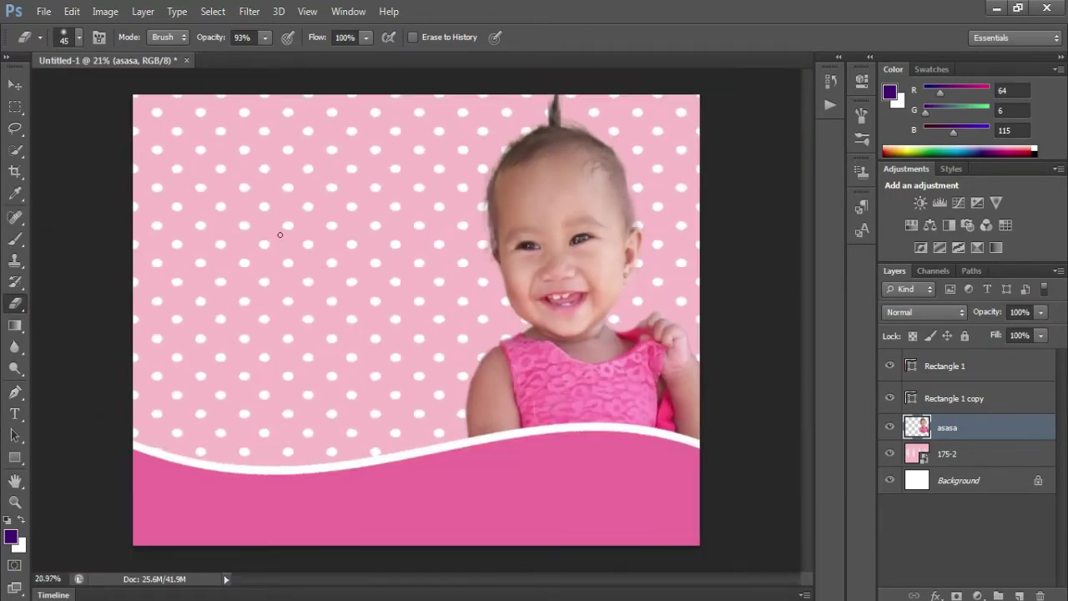
- Place the Hello Kitty image, flip it horizontally, and enlarge it at the top left
left_click(44, 12)
left_click(75, 288)
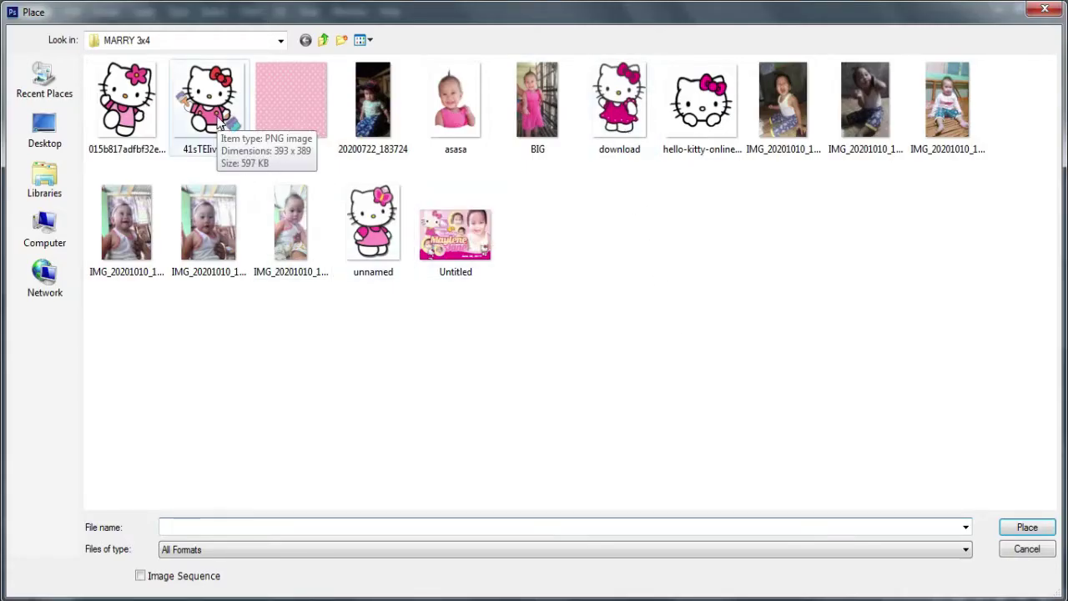
double_click(373, 269)
left_click_drag(430, 301, 615, 105)
left_click_drag(548, 228, 280, 285)
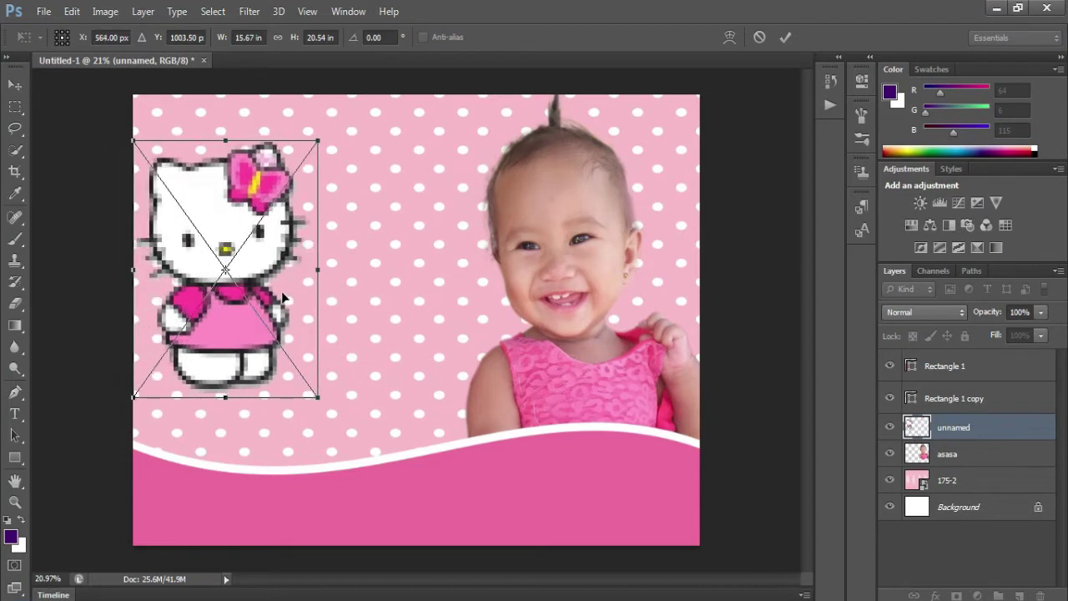
right_click(282, 294)
left_click(340, 525)
left_click_drag(319, 402, 325, 409)
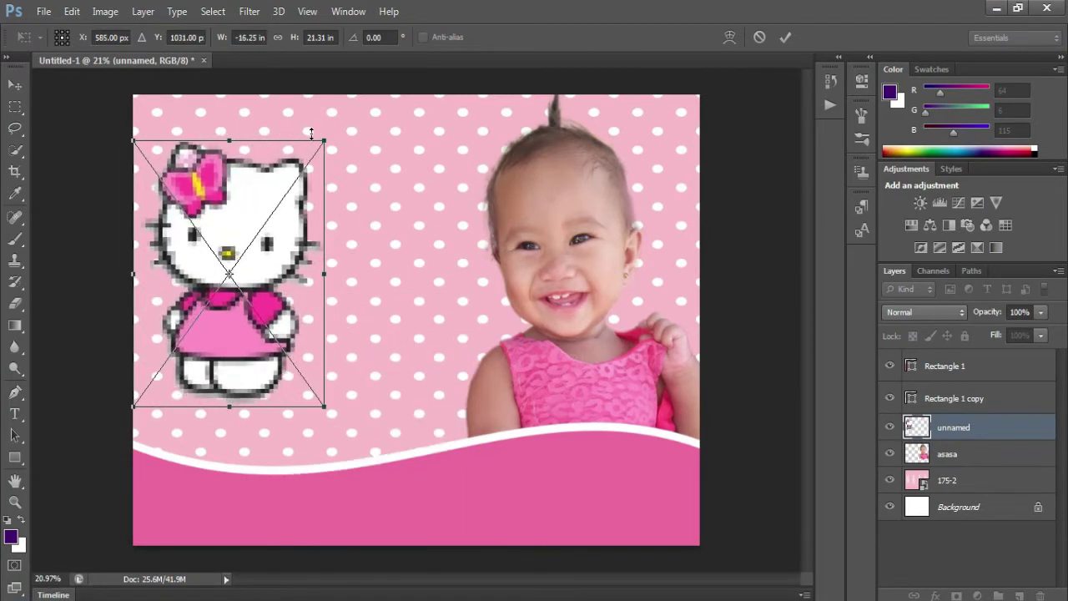
left_click_drag(314, 133, 357, 122)
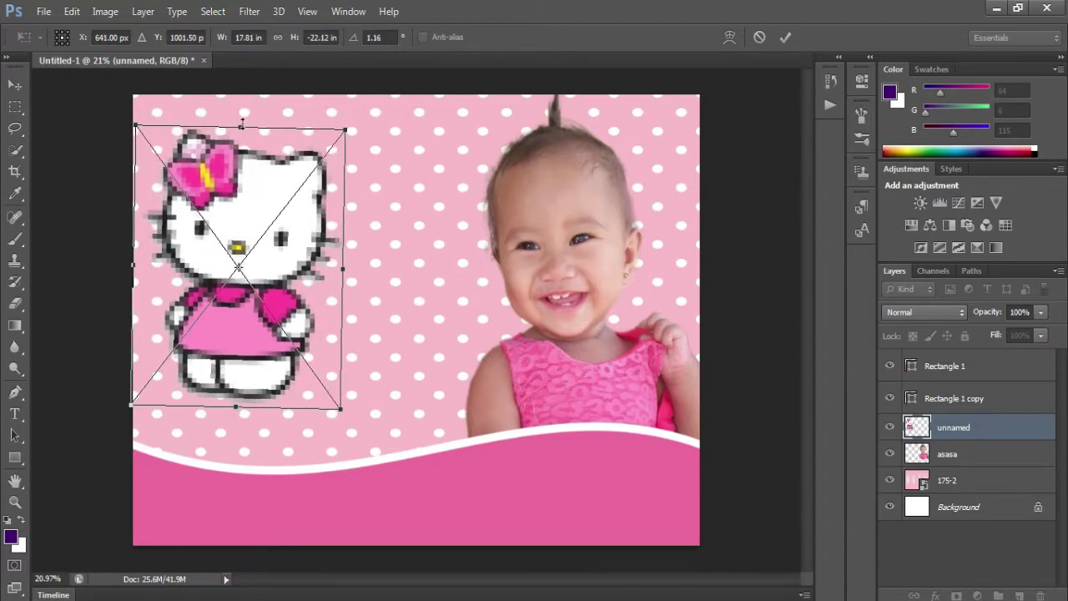
left_click_drag(271, 269, 266, 254)
key("Return")
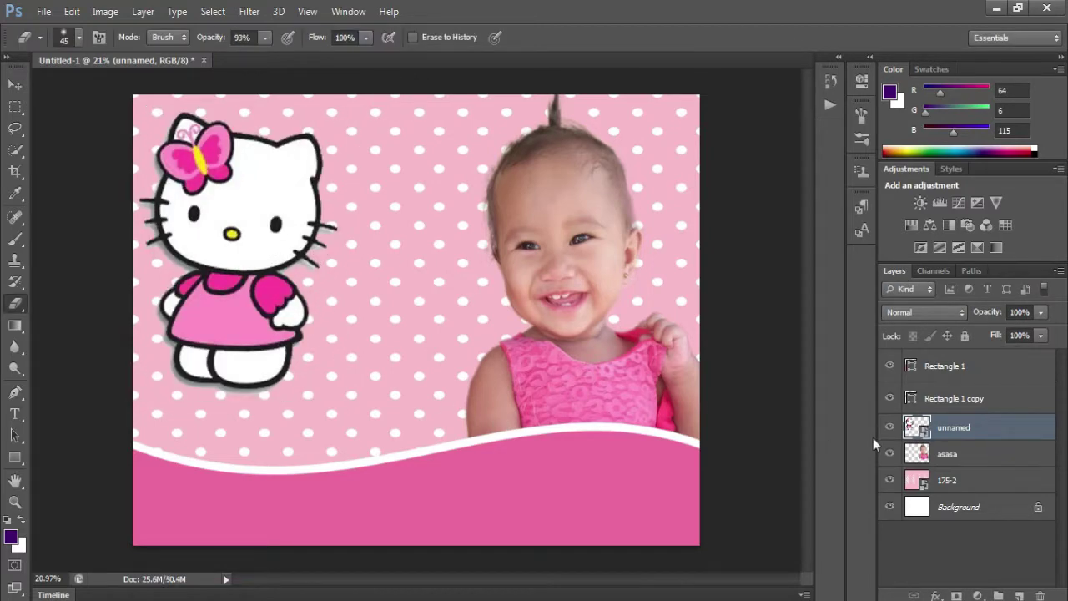
- Lower the Hello Kitty layer's opacity to 92% in Blending Options
right_click(955, 432)
left_click(693, 83)
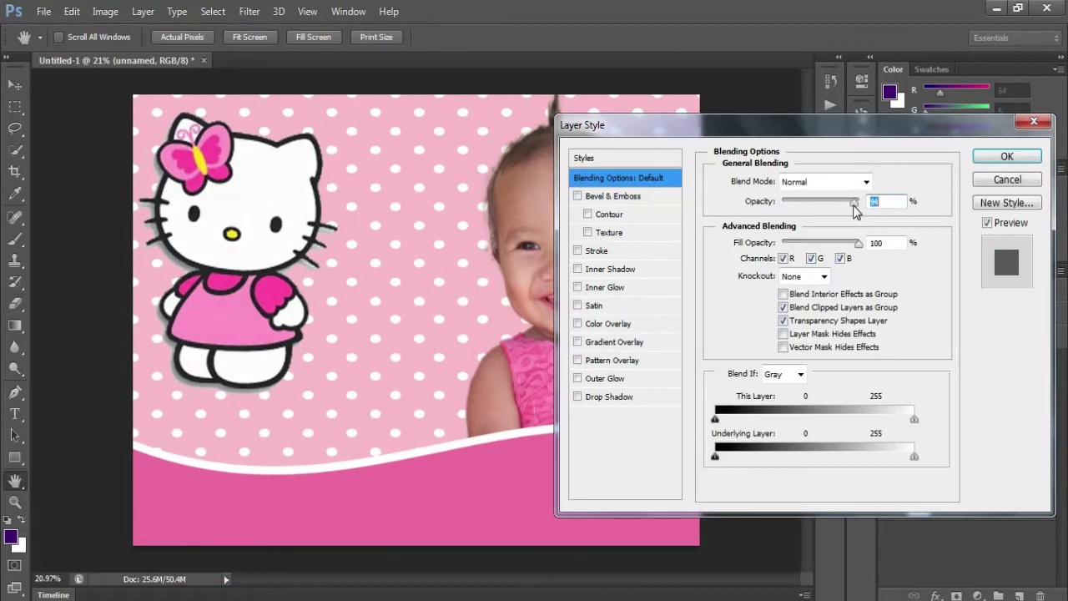
left_click(1032, 159)
scroll(333, 335, "down", 1)
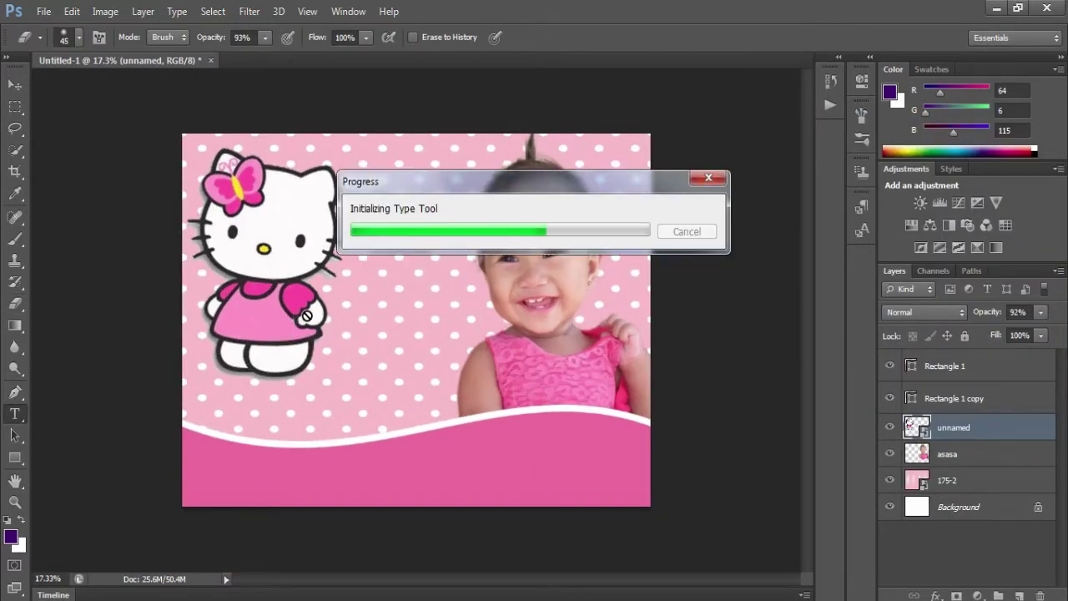
- Type 'Happy' in white Impact beside Hello Kitty
left_click(314, 311)
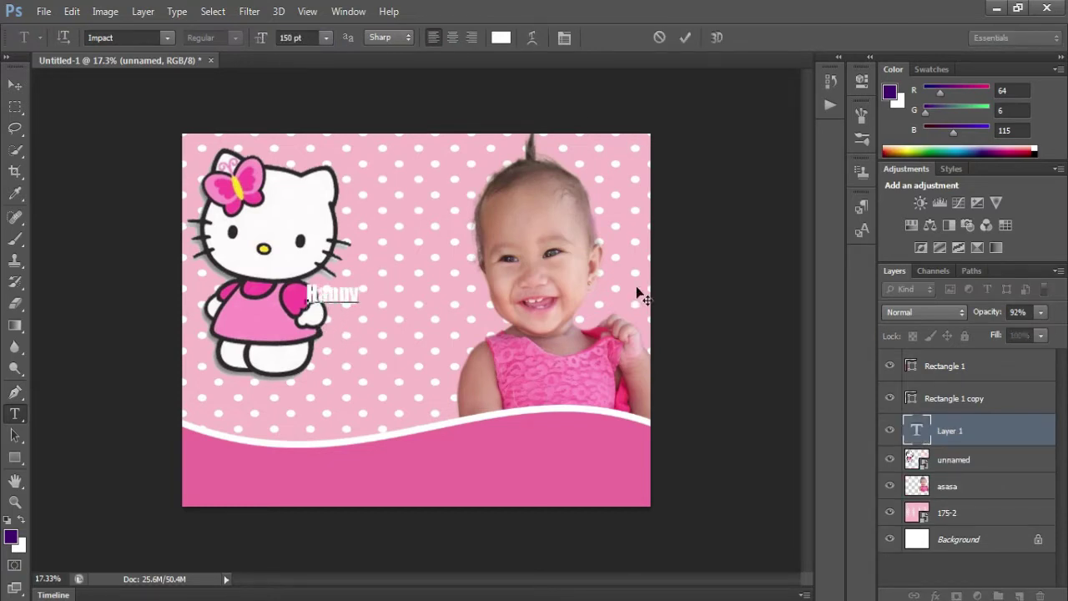
scroll(340, 299, "up", 6)
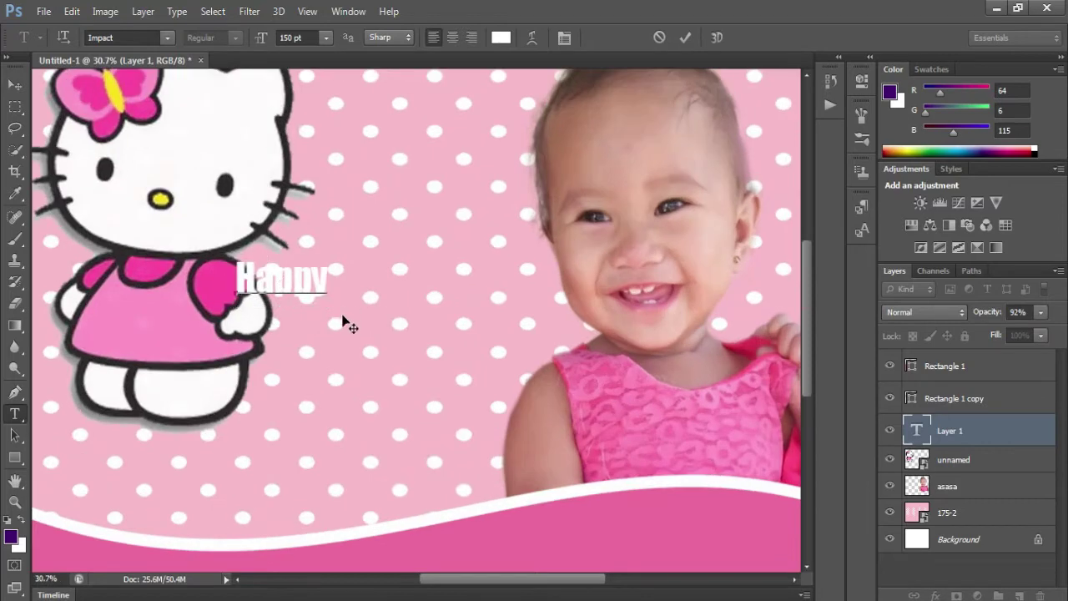
left_click(685, 38)
- Give 'Happy' a deep pink stroke outline and start enlarging it
right_click(985, 430)
left_click(680, 91)
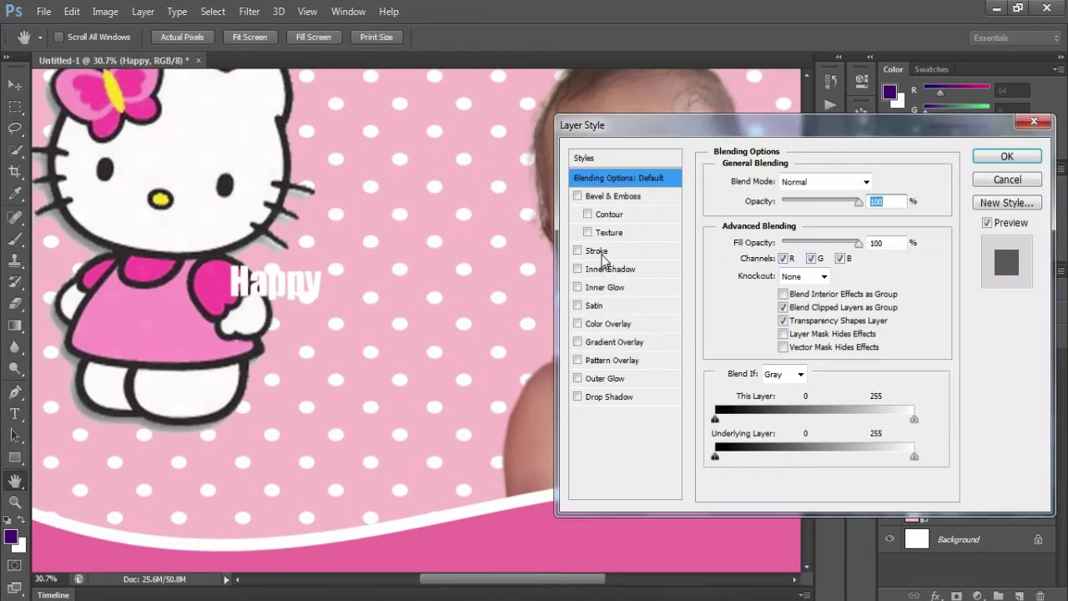
left_click(597, 251)
left_click(755, 307)
left_click(259, 274)
left_click(719, 296)
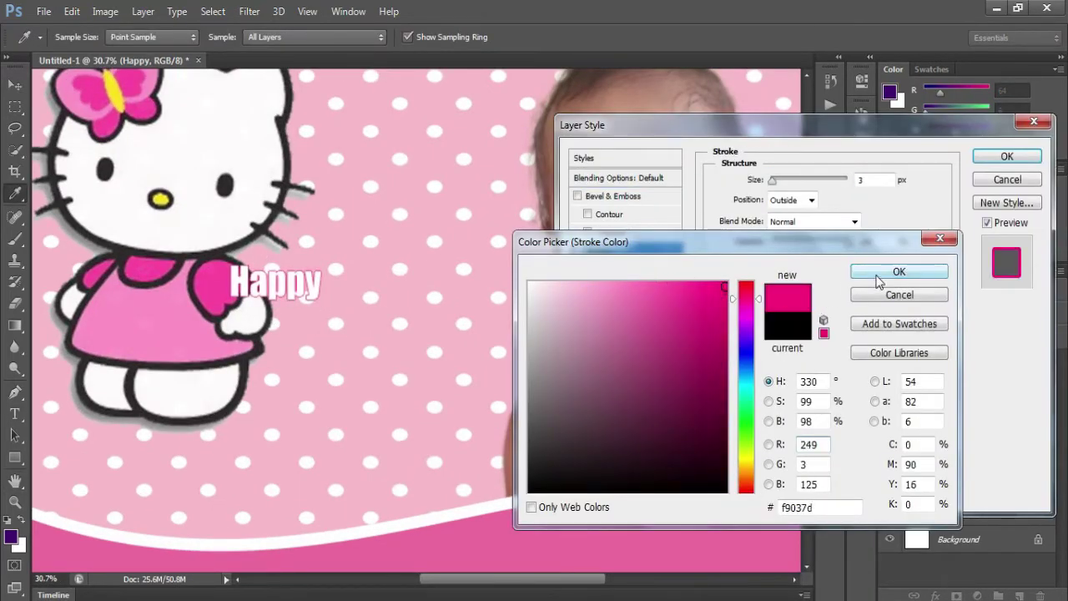
left_click(899, 271)
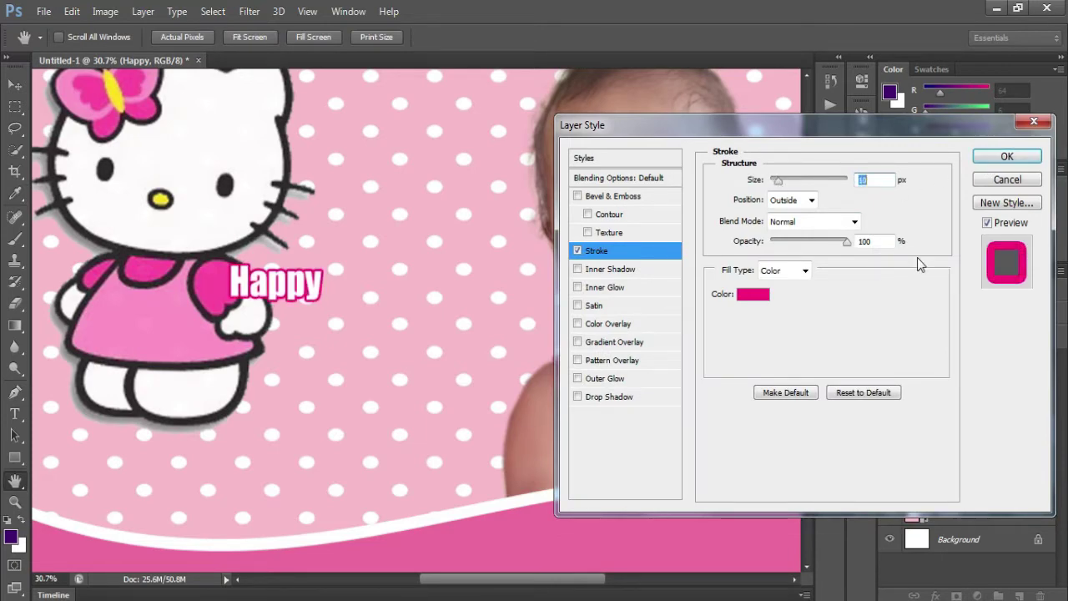
left_click(1008, 157)
key("ctrl+t")
left_click_drag(276, 288, 259, 279)
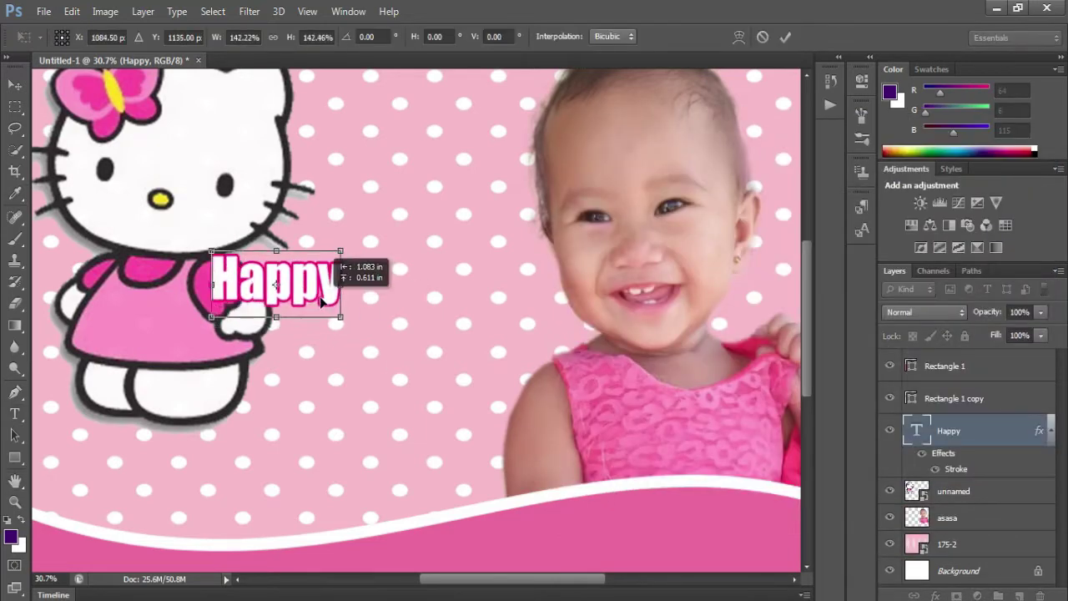
- Commit the enlarged Happy, then duplicate it below and retype the copy as 'Birthday'
scroll(323, 308, "down", 2)
scroll(323, 308, "up", 1)
key("Return")
left_click_drag(323, 308, 366, 353)
key("t")
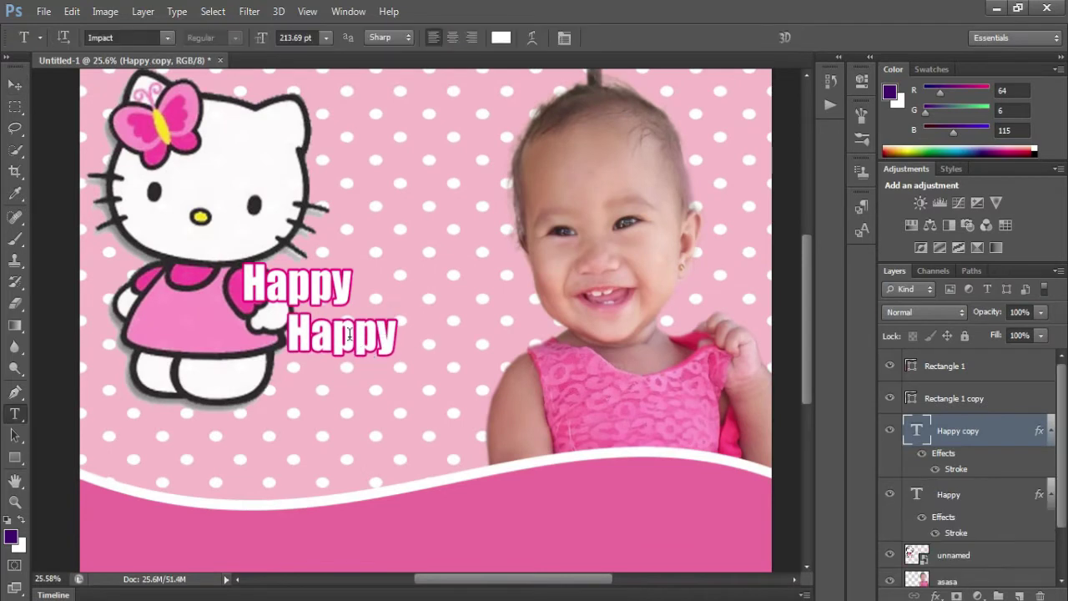
double_click(349, 332)
type("Birthday")
key("ctrl+Return")
key("v")
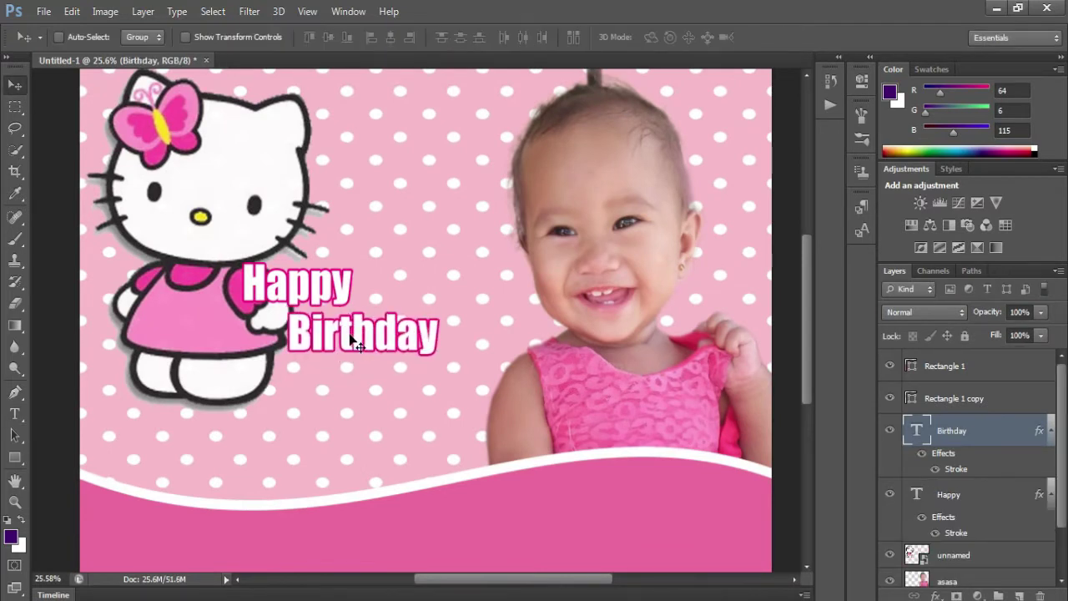
key("shift+Right")
key("shift+Right")
key("shift+Right")
key("shift+Right")
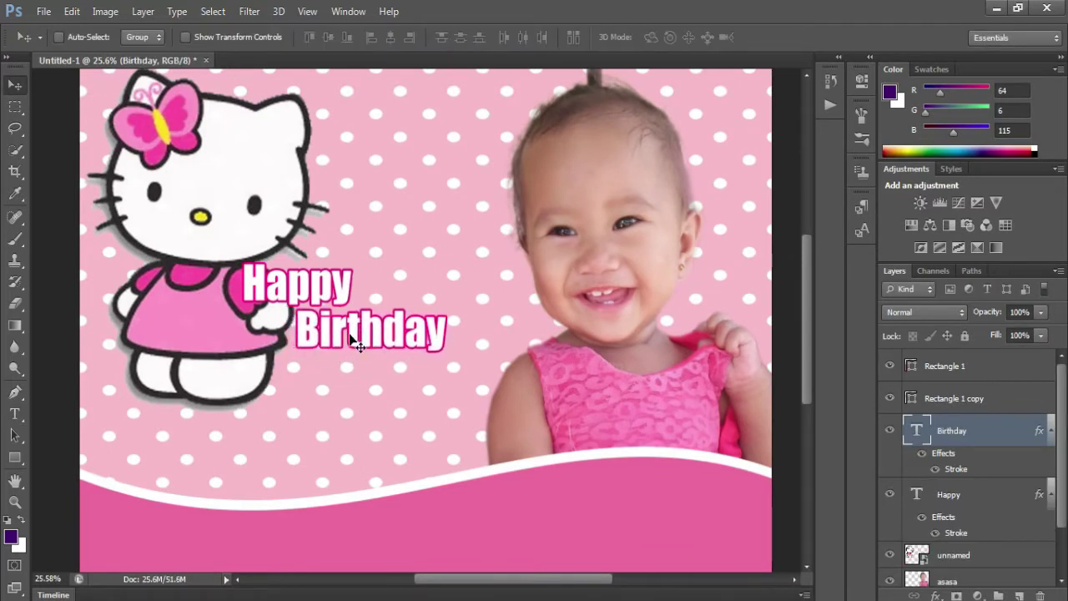
- Duplicate Happy to its right and turn it into yellow '1st' text sampled from Kitty's bow
left_click_drag(326, 292, 453, 292)
key("t")
double_click(426, 283)
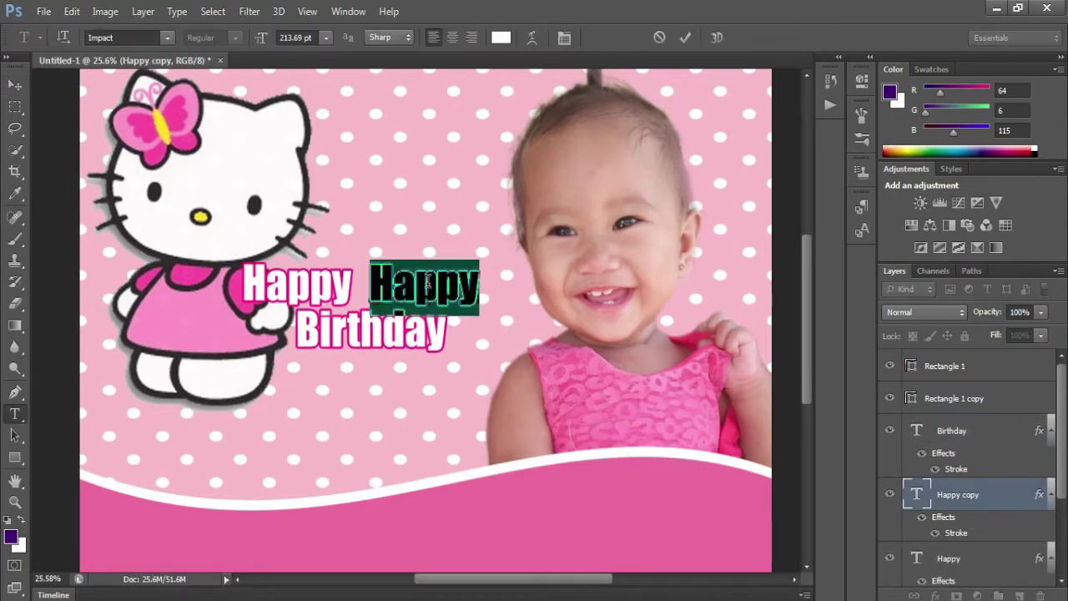
type("1st")
key("ctrl+a")
left_click(501, 36)
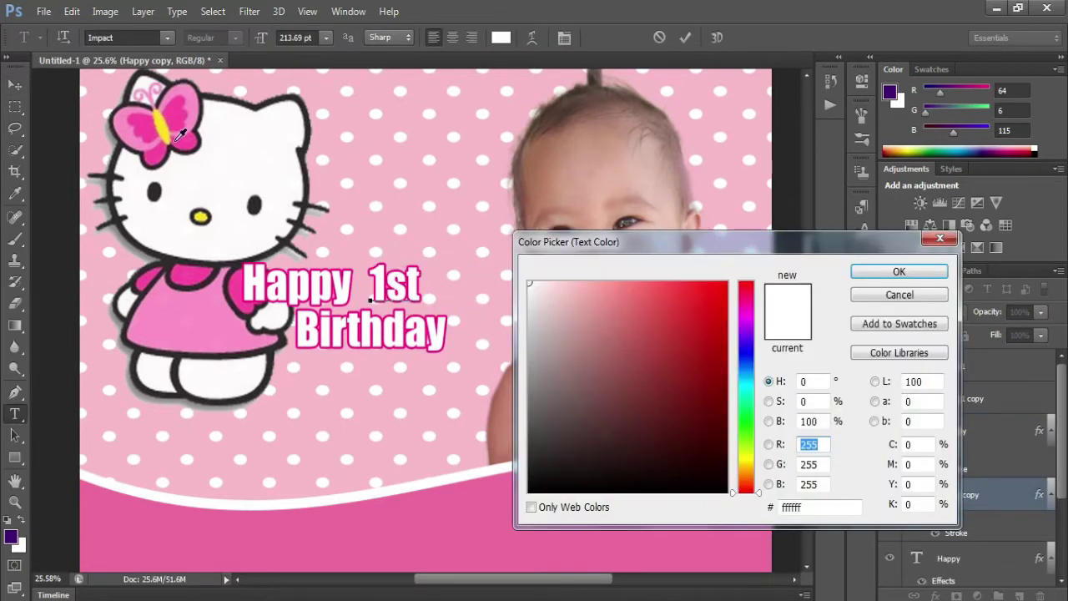
left_click(165, 125)
left_click(885, 278)
left_click(686, 37)
- Enlarge '1st' to about 169% and move it next to Happy
key("ctrl+t")
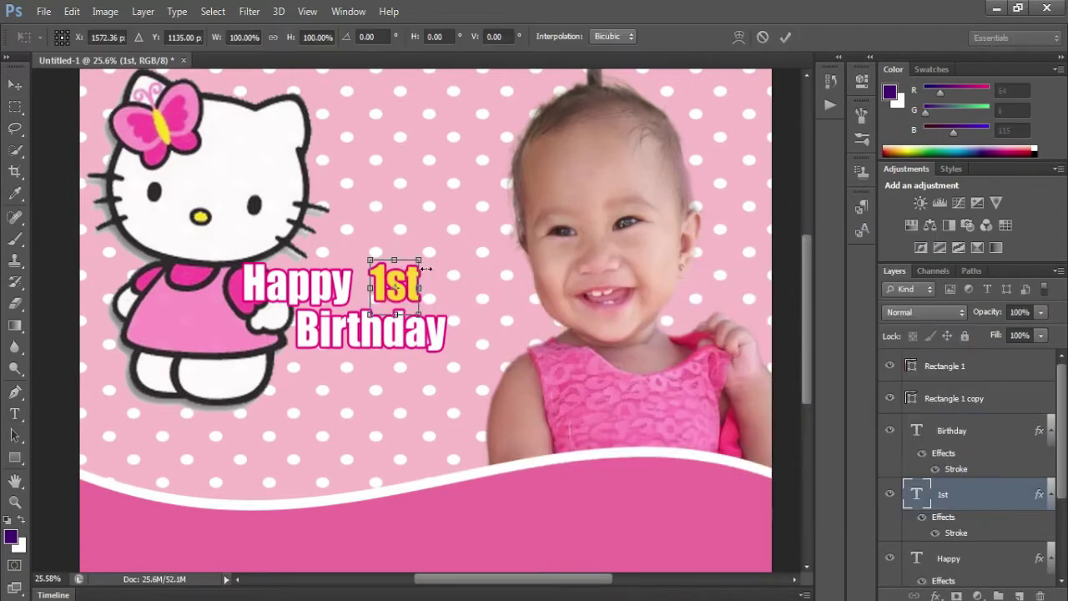
left_click_drag(420, 260, 454, 222)
left_click_drag(441, 306, 421, 319)
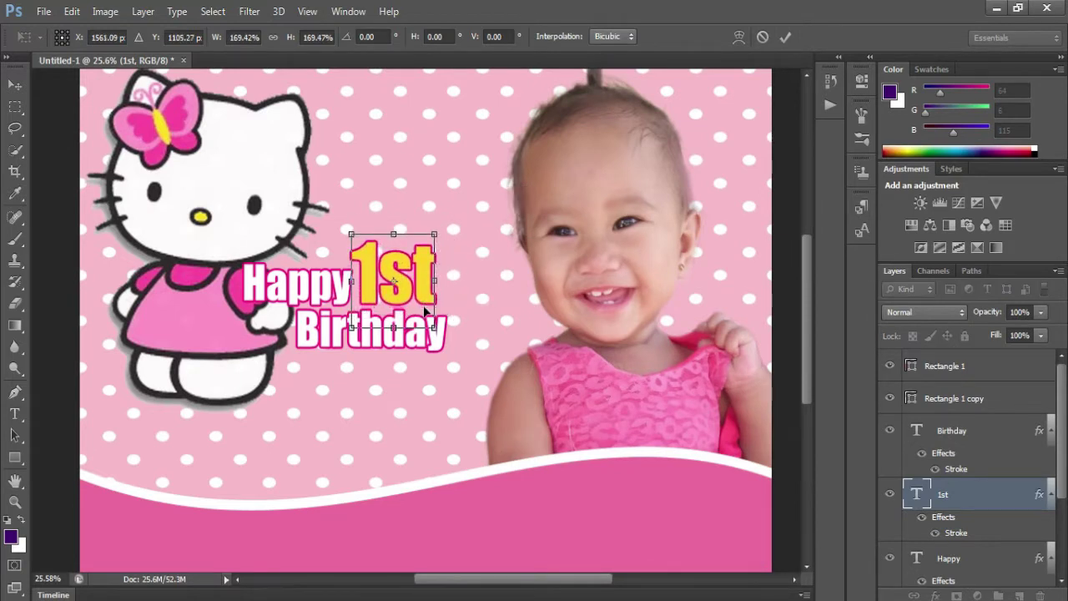
key("Return")
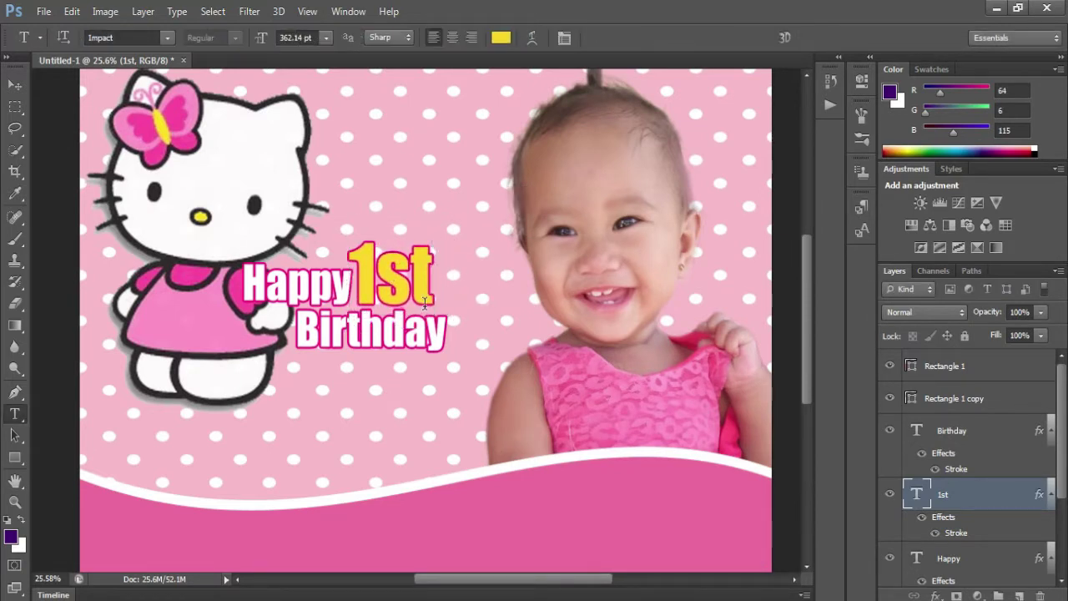
key("v")
right_click(316, 282)
- Copy Happy below Birthday and retype it as the child's name
left_click(334, 291)
left_click_drag(317, 297, 390, 400)
key("t")
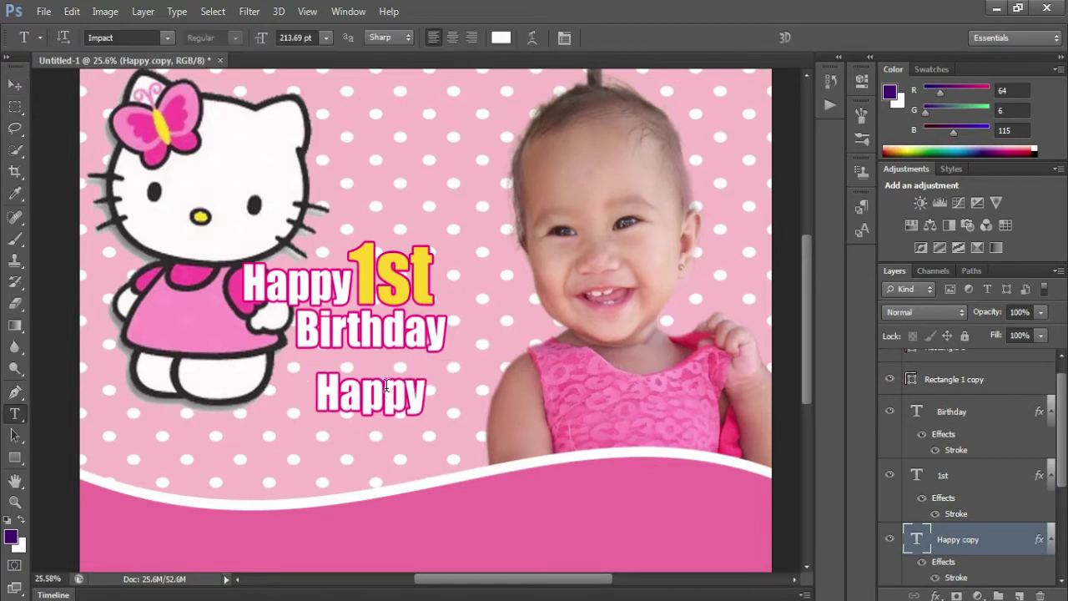
double_click(389, 392)
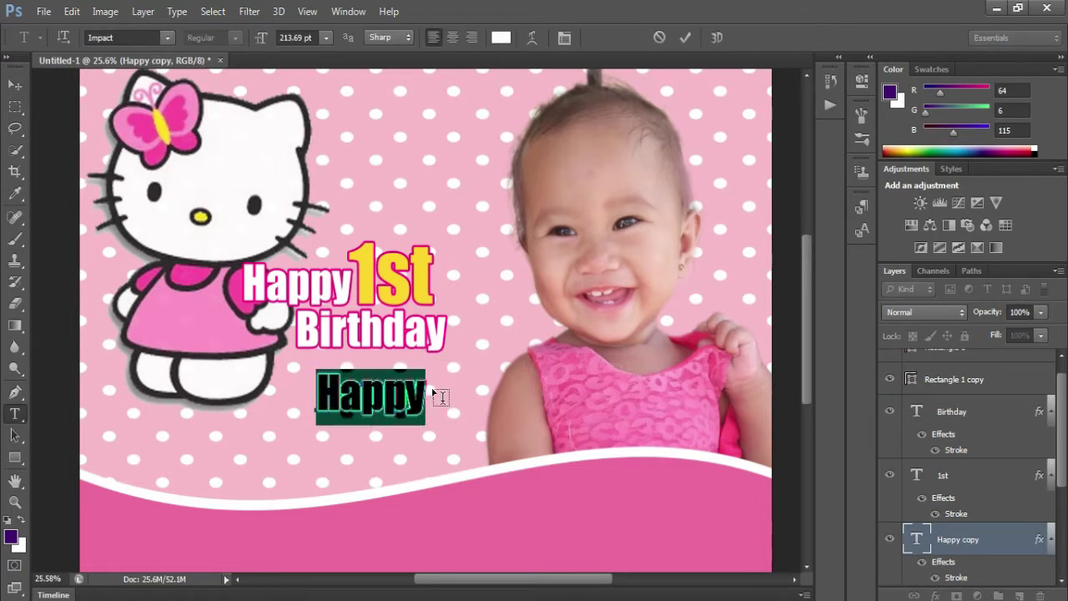
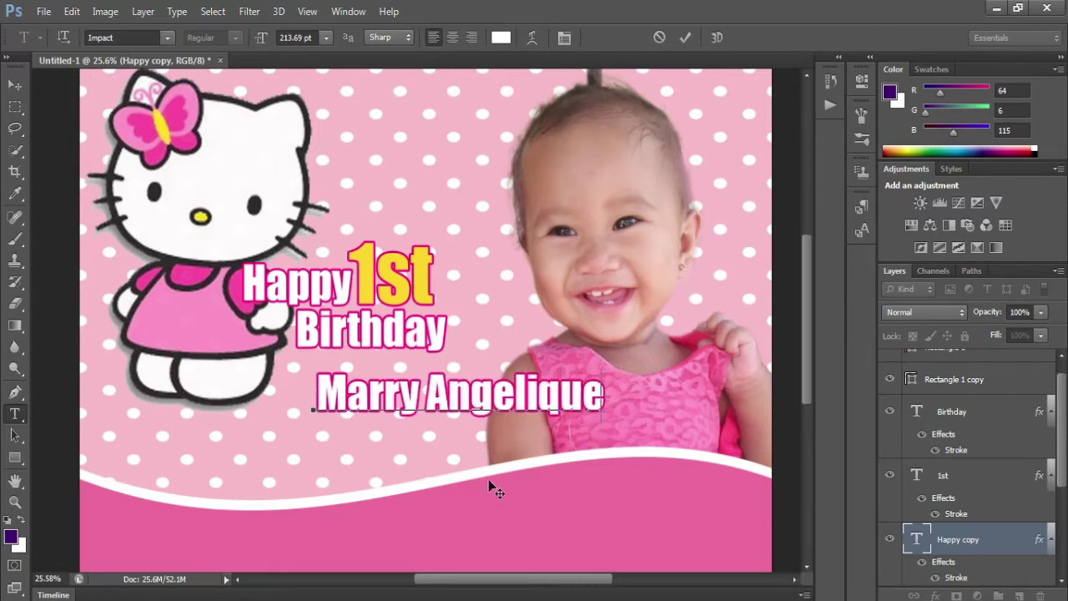
left_click_drag(497, 493, 420, 487)
- Color the name yellow sampled from '1st' and check its outline style
key("ctrl+a")
left_click(501, 37)
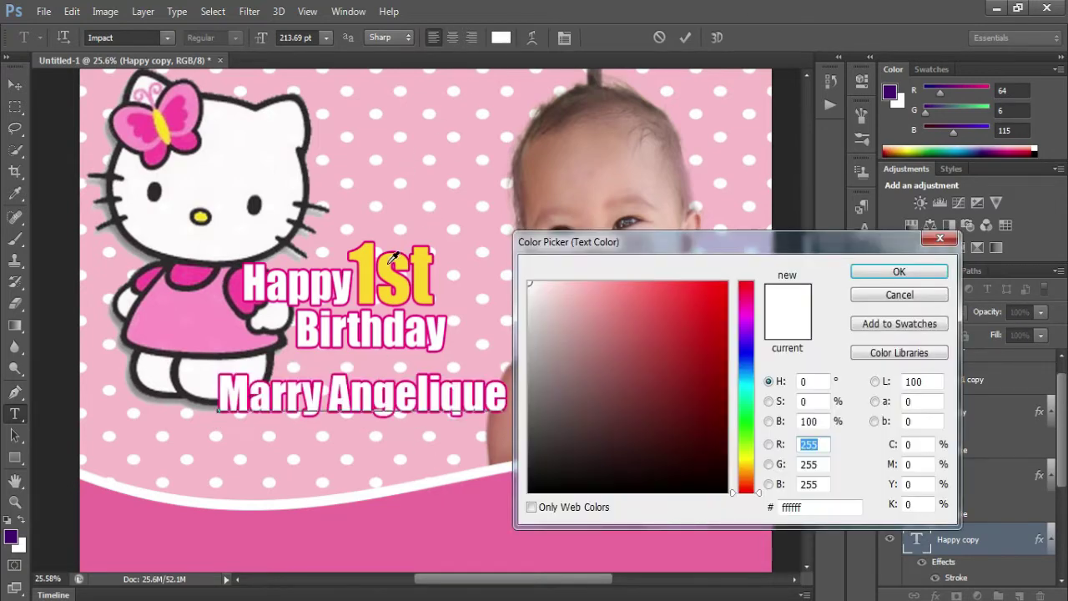
left_click(389, 261)
left_click(883, 272)
double_click(1002, 539)
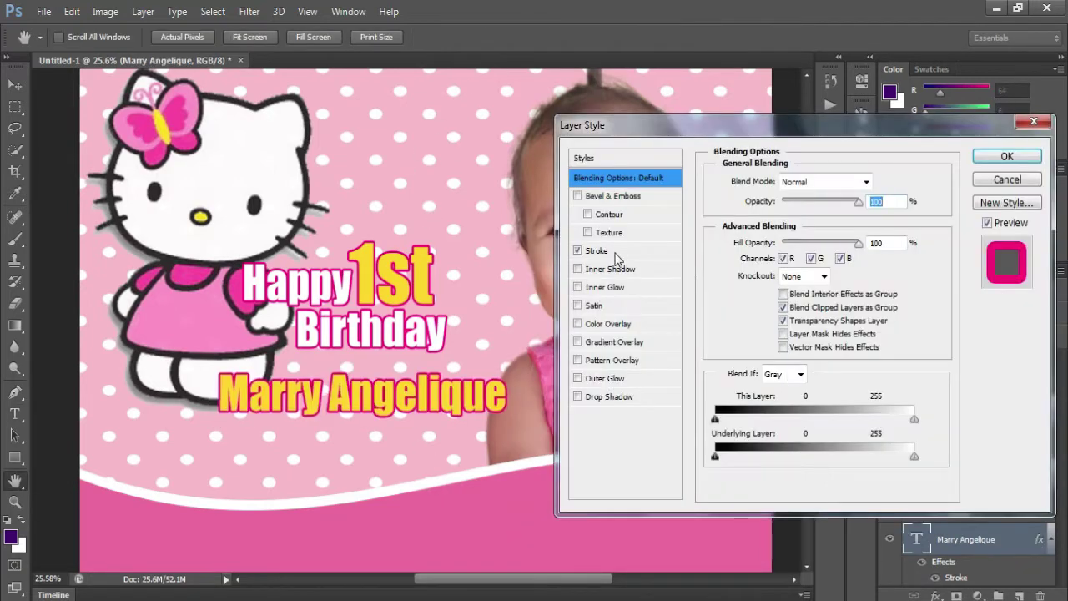
left_click(596, 250)
key("Return")
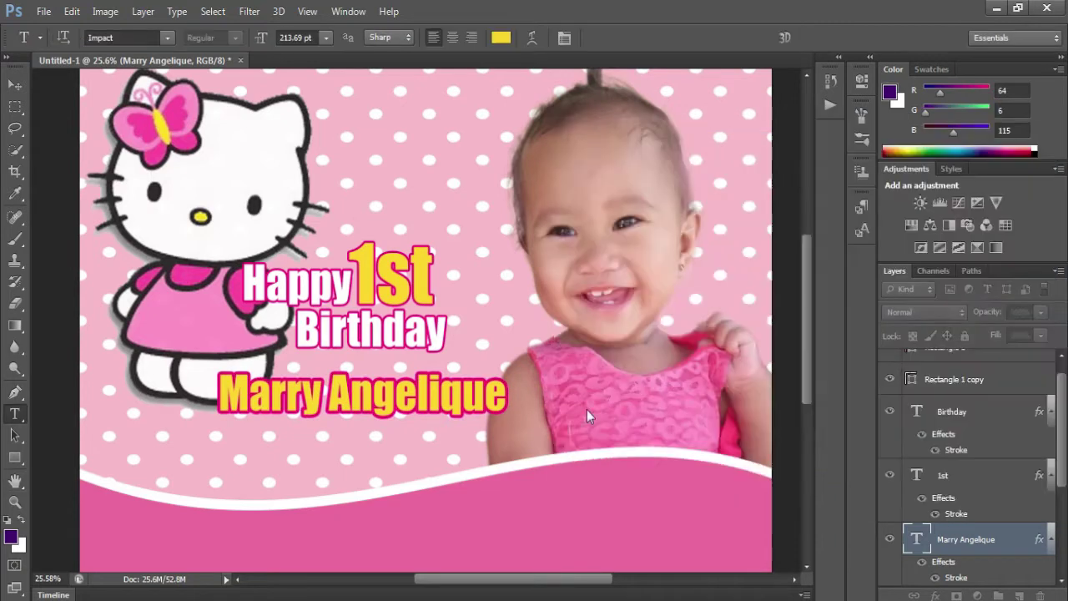
- Scale the name up to about 133% and drag a Birthday copy below it
key("ctrl+t")
mouse_move(512, 369)
left_mouse_down()
mouse_move(603, 352)
mouse_move(575, 386)
mouse_move(525, 383)
left_mouse_up()
left_click_drag(153, 434, 181, 437)
key("Return")
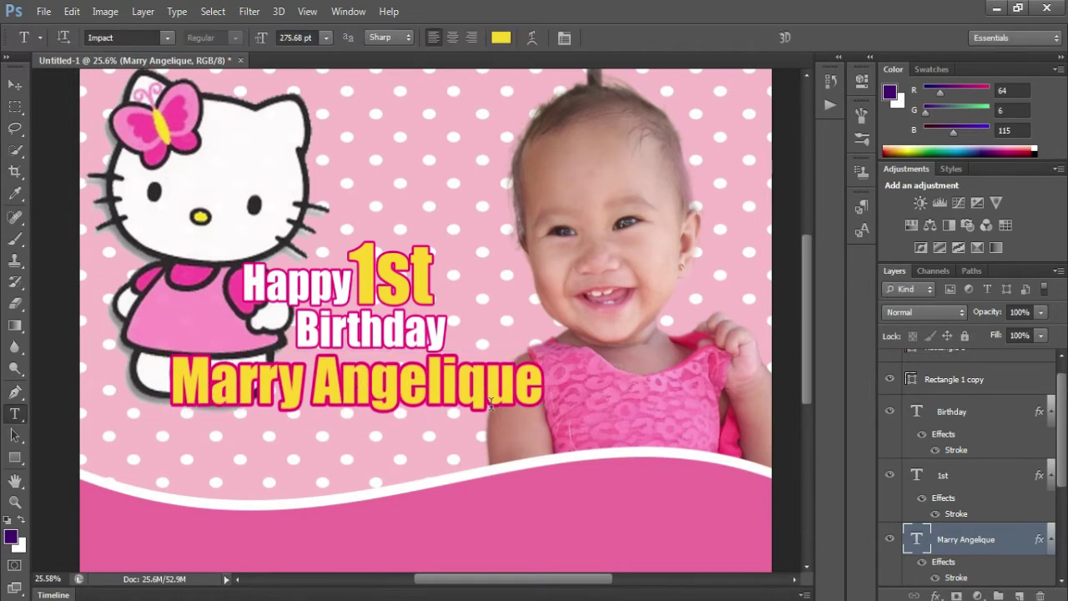
key("v")
left_click_drag(419, 338, 509, 440)
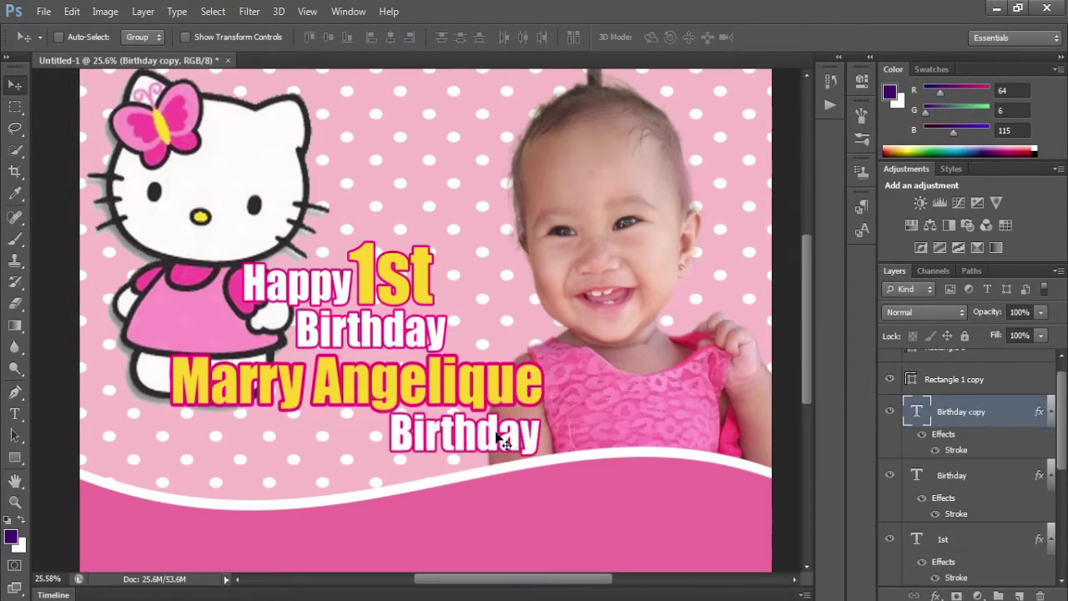
- Retype the lower Birthday copy as the surname in light pink
double_click(482, 432)
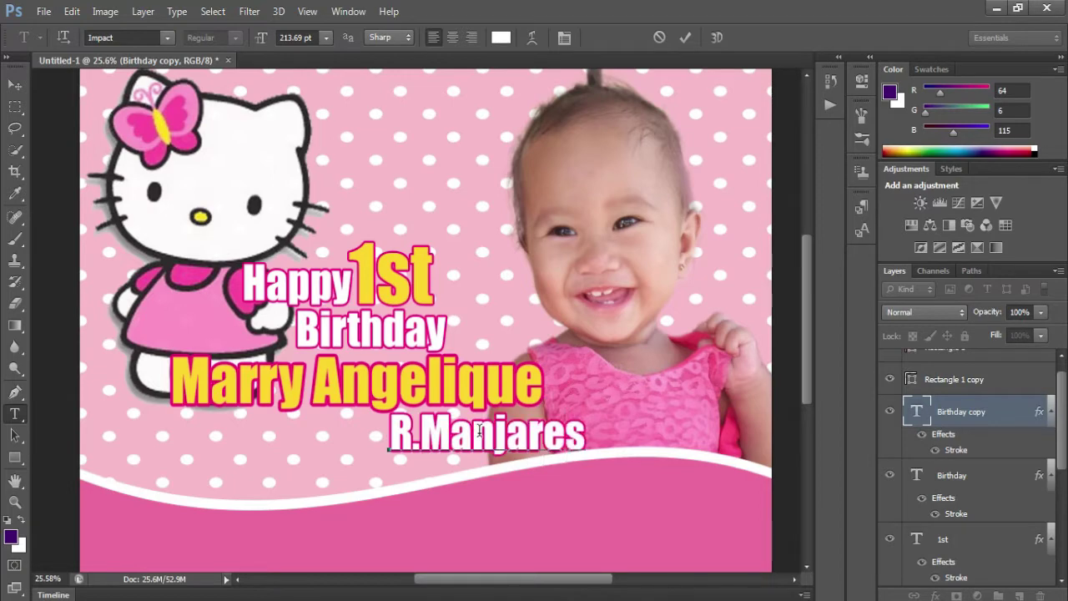
left_click_drag(586, 491, 551, 484)
key("ctrl+a")
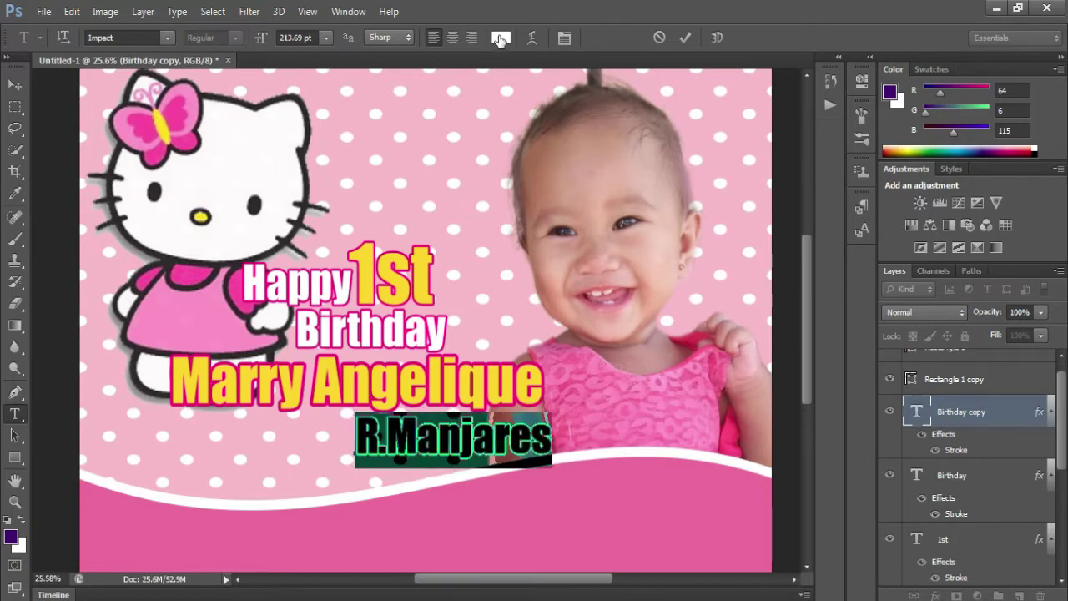
left_click(500, 37)
key("Return")
- Set the surname's stroke to hot pink sampled from Kitty's bow and add a drop shadow
double_click(960, 450)
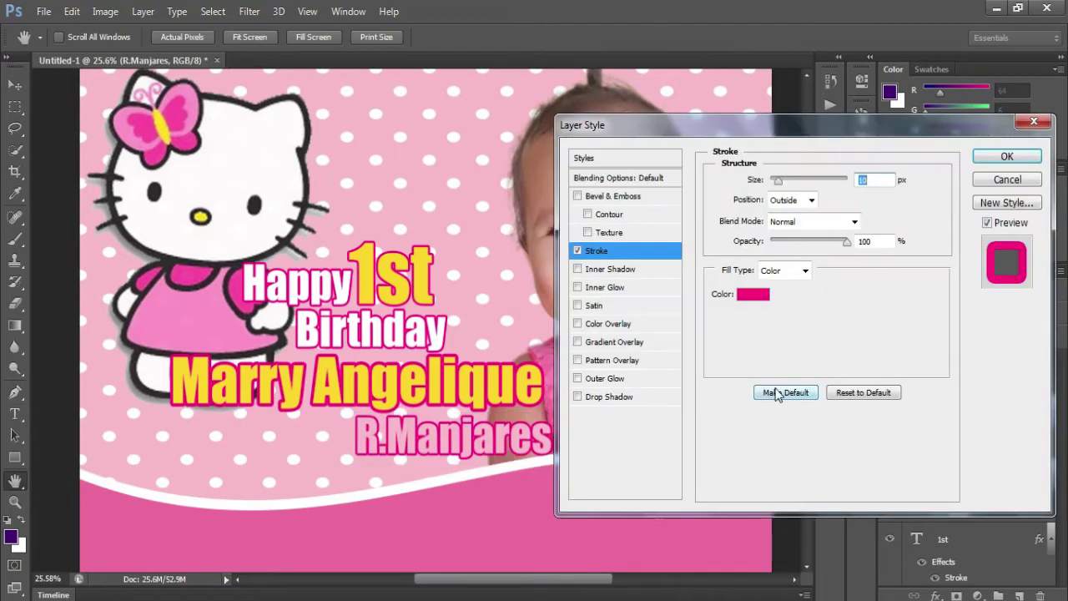
left_click(710, 298)
left_click(529, 284)
key("Return")
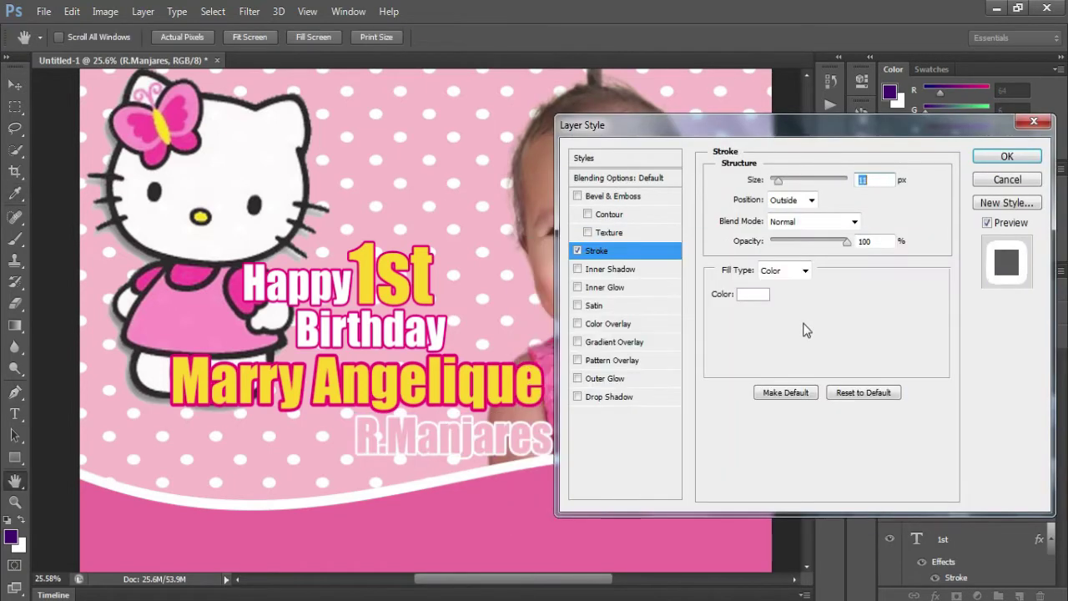
left_click(753, 294)
left_click(174, 119)
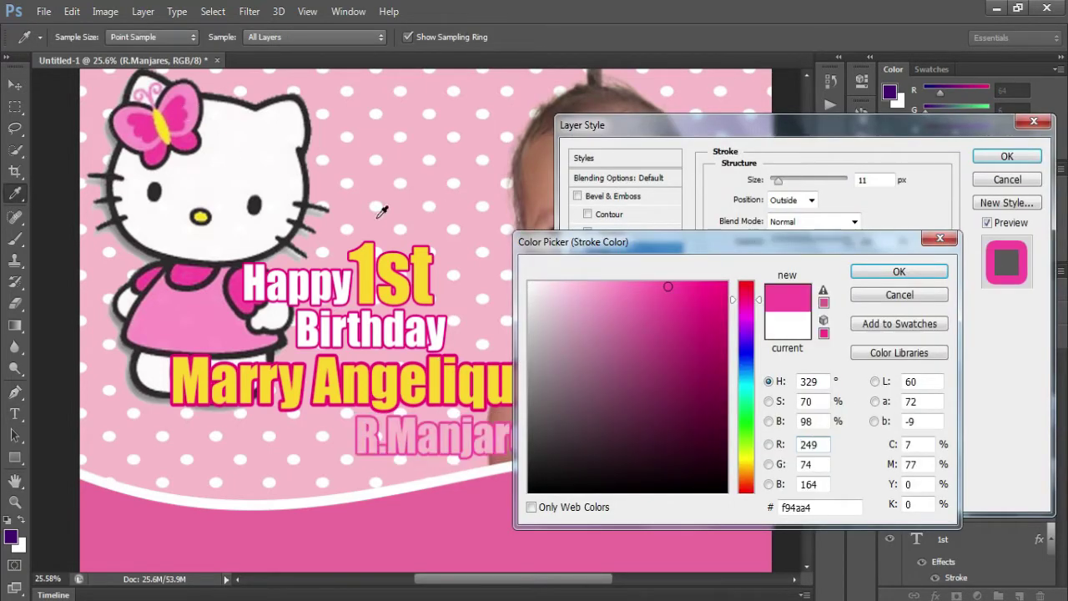
key("Return")
left_click(608, 398)
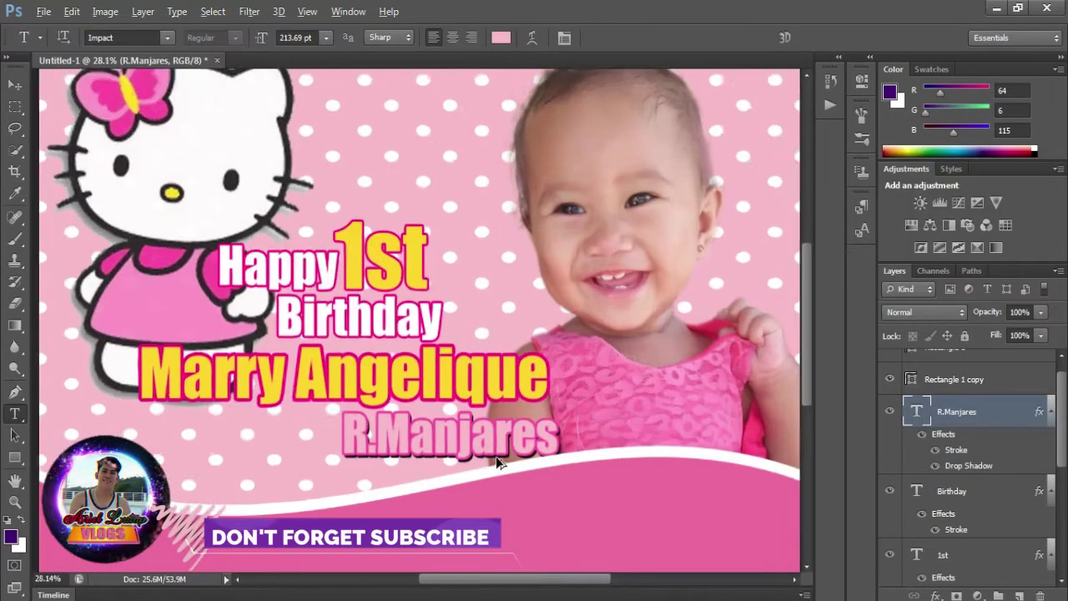
- Commit a transform on the surname line and begin saving under a new name
scroll(497, 463, "up", 1)
key("ctrl+t")
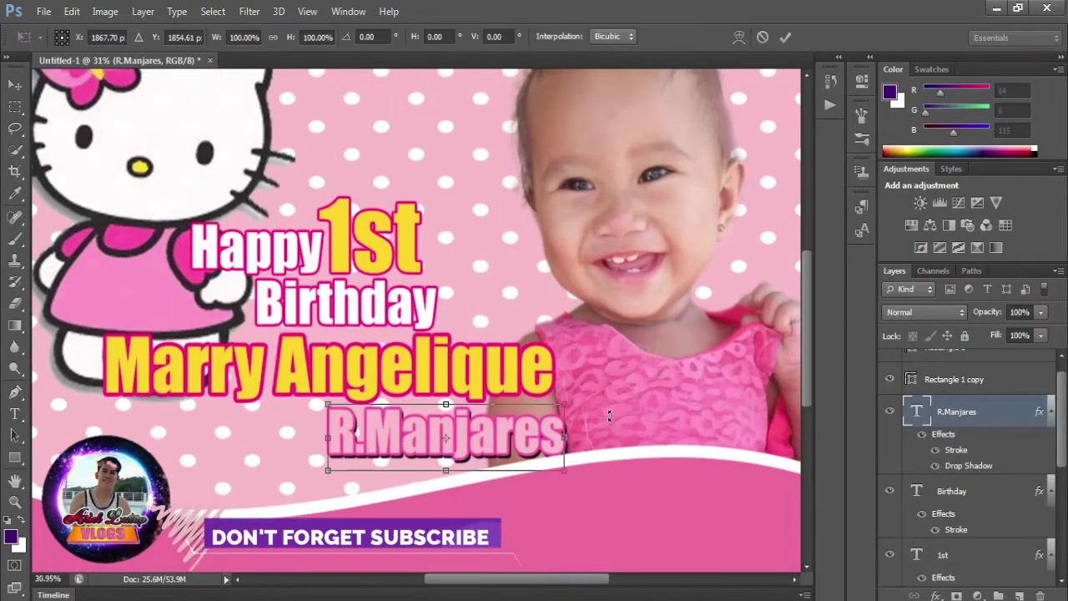
key("Return")
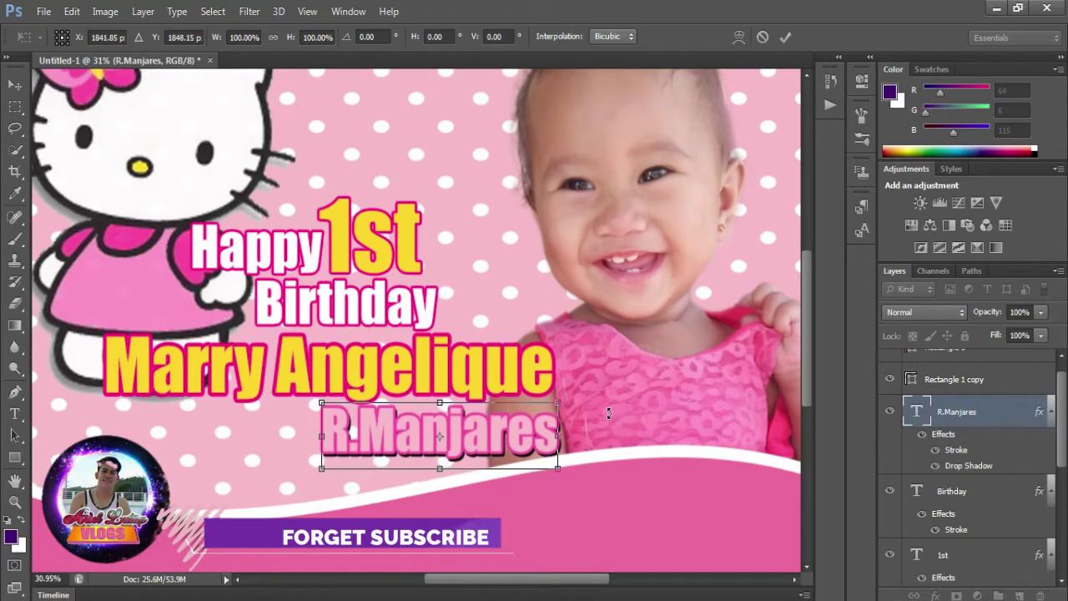
key("ctrl+shift+s")
- Save the banner as TIFF '1st Birthday' with default TIFF options, then view the MARRY 3x4 folder
left_click(418, 399)
left_click(423, 383)
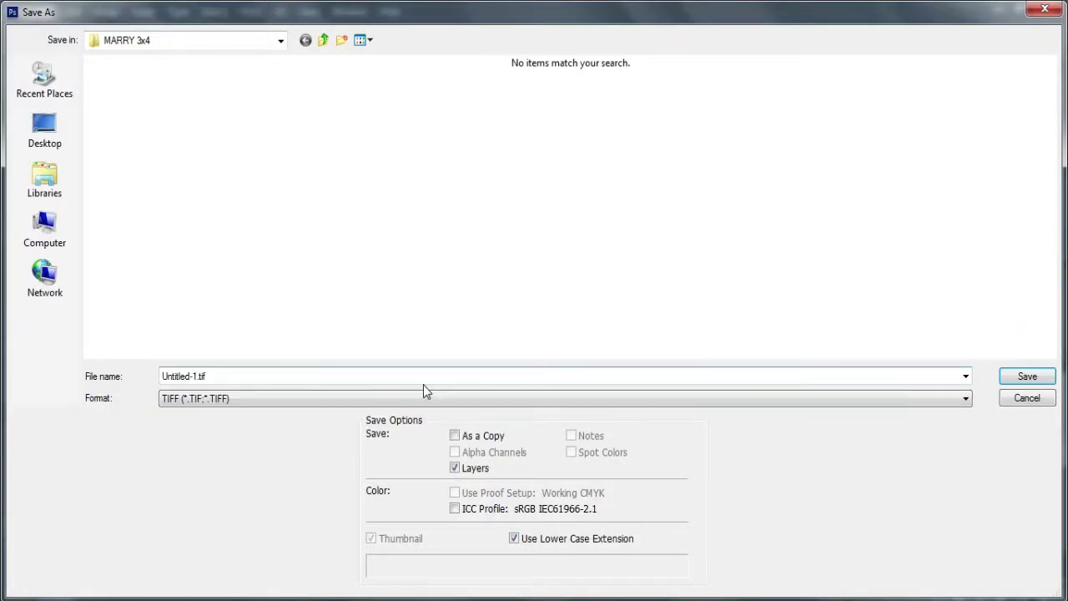
left_click(424, 375)
type("1st ")
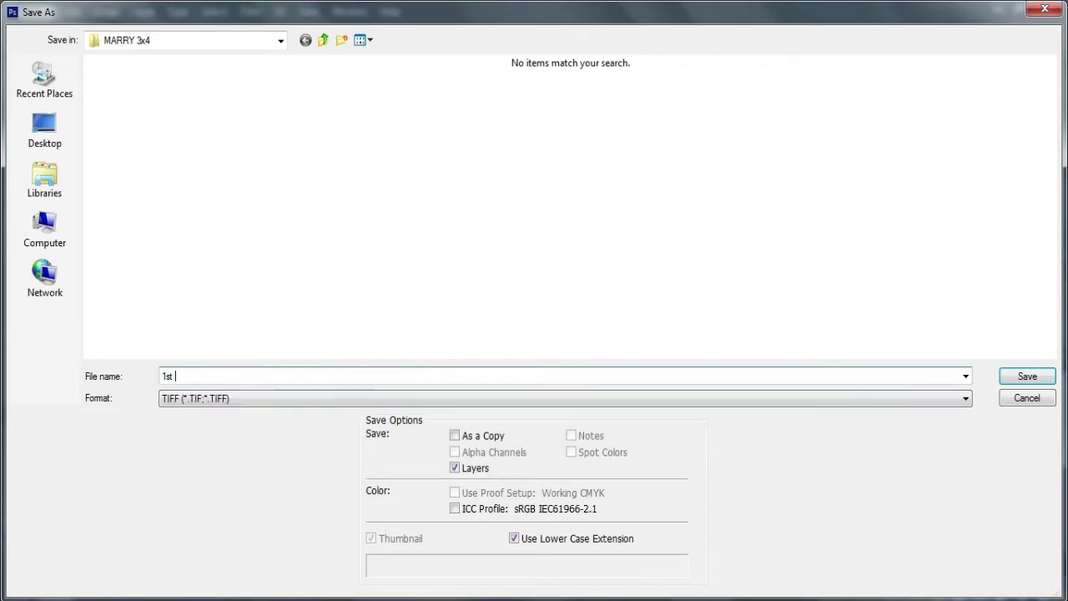
type("Birthday")
key("Return")
key("Return")
left_click(469, 247)
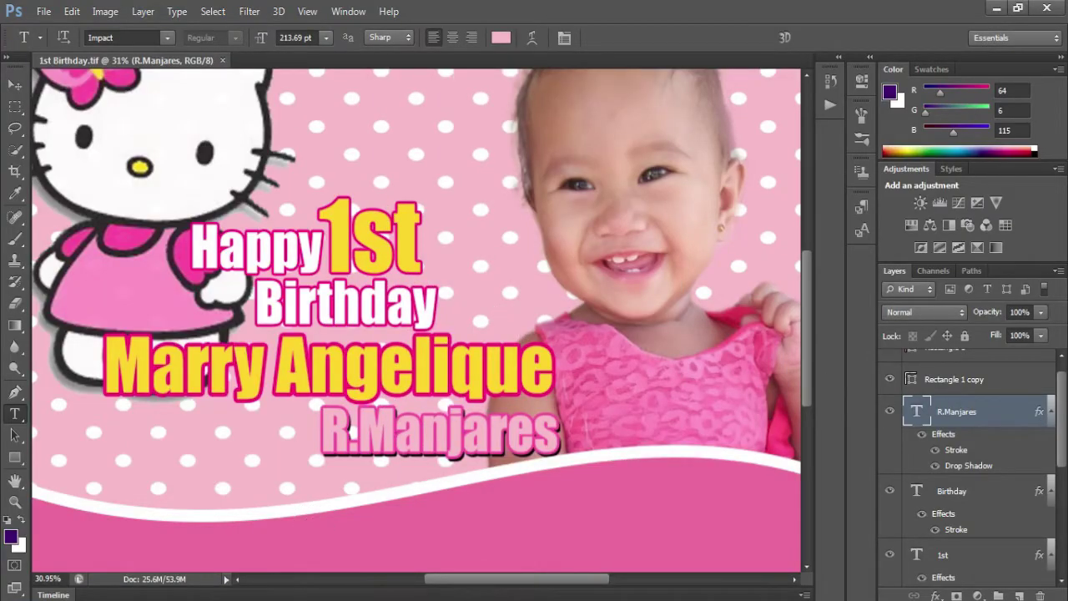
left_click(180, 597)
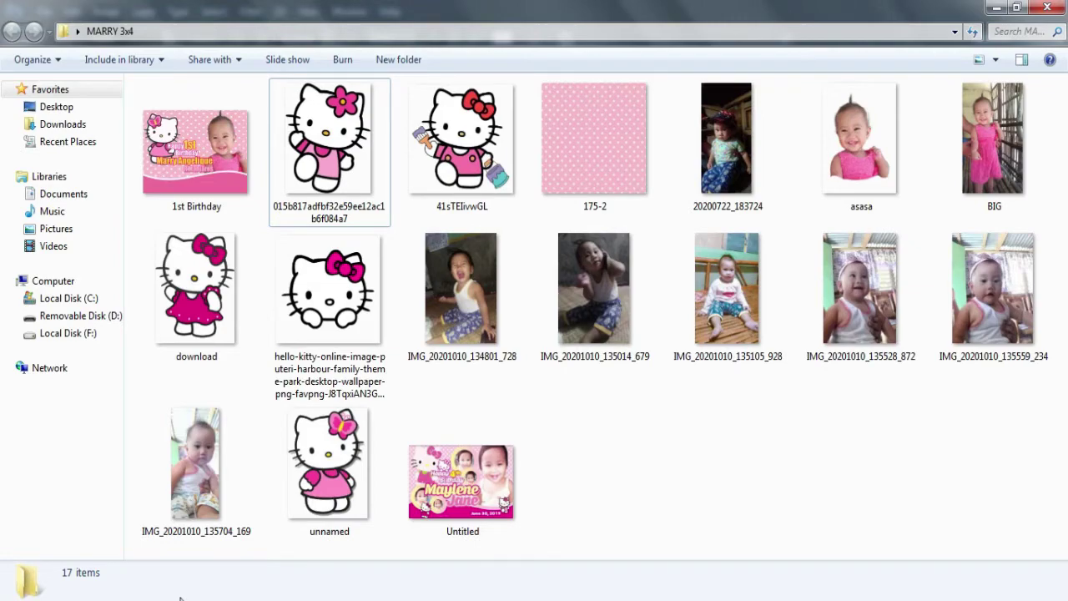
- Change the child's name text color to a pale yellow
left_click(240, 592)
left_click(478, 371)
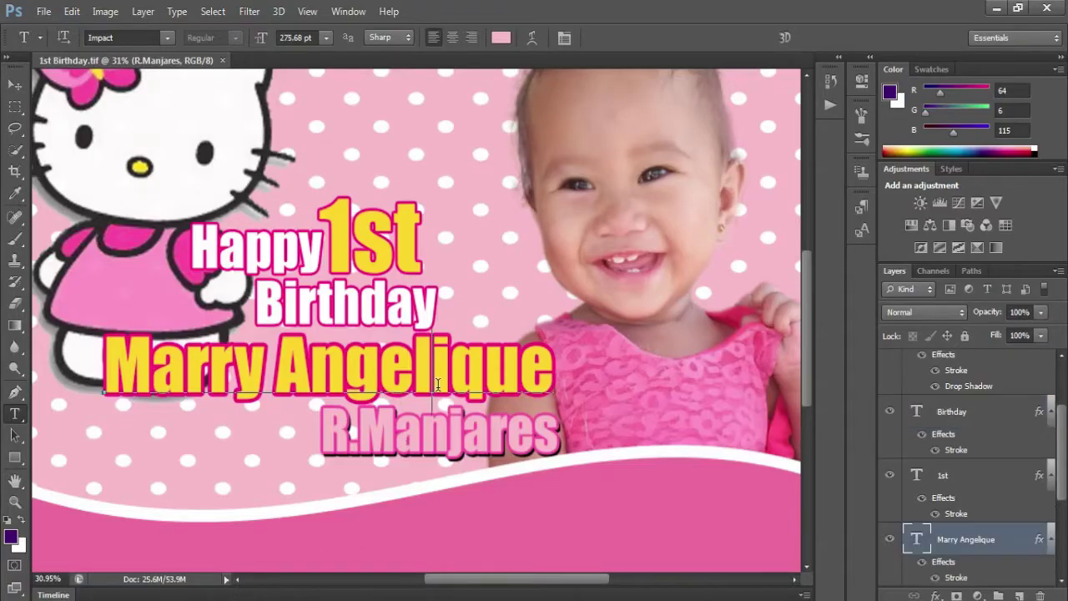
left_click(501, 37)
left_click(645, 289)
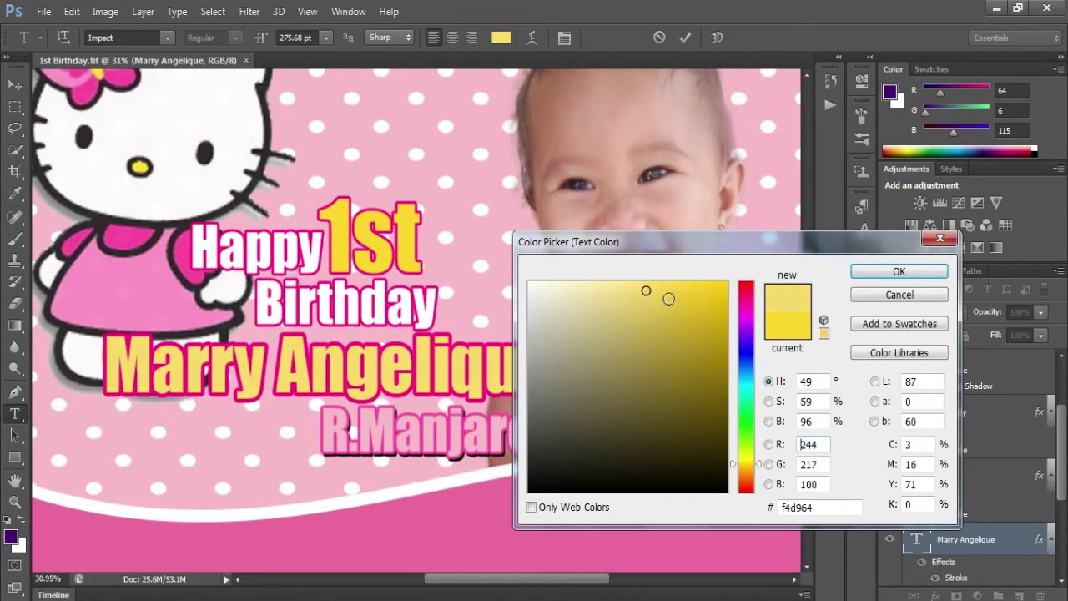
left_click(627, 311)
left_click(617, 285)
key("Return")
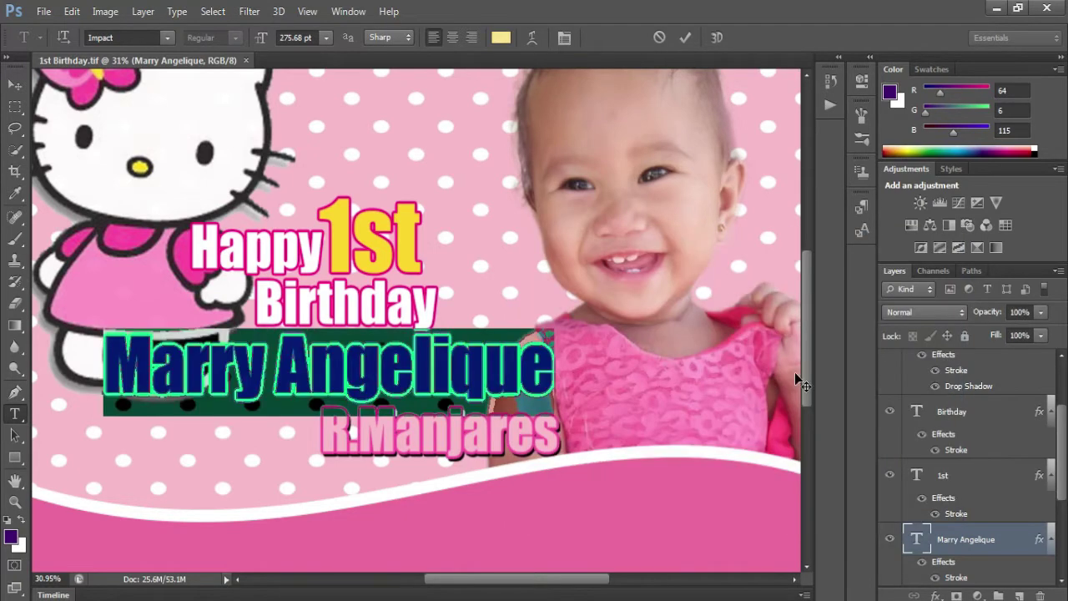
- Thin the name's stroke to 10 px and add a white Normal outer glow, spread 100%, size 21 px
double_click(956, 577)
left_click_drag(781, 180, 777, 184)
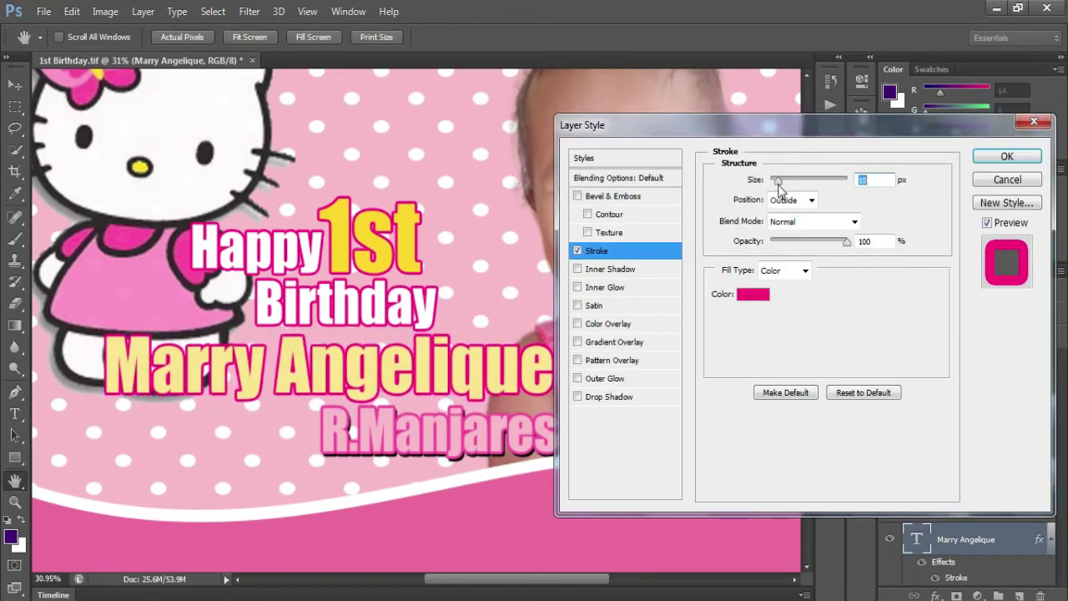
left_click(621, 384)
left_click(751, 242)
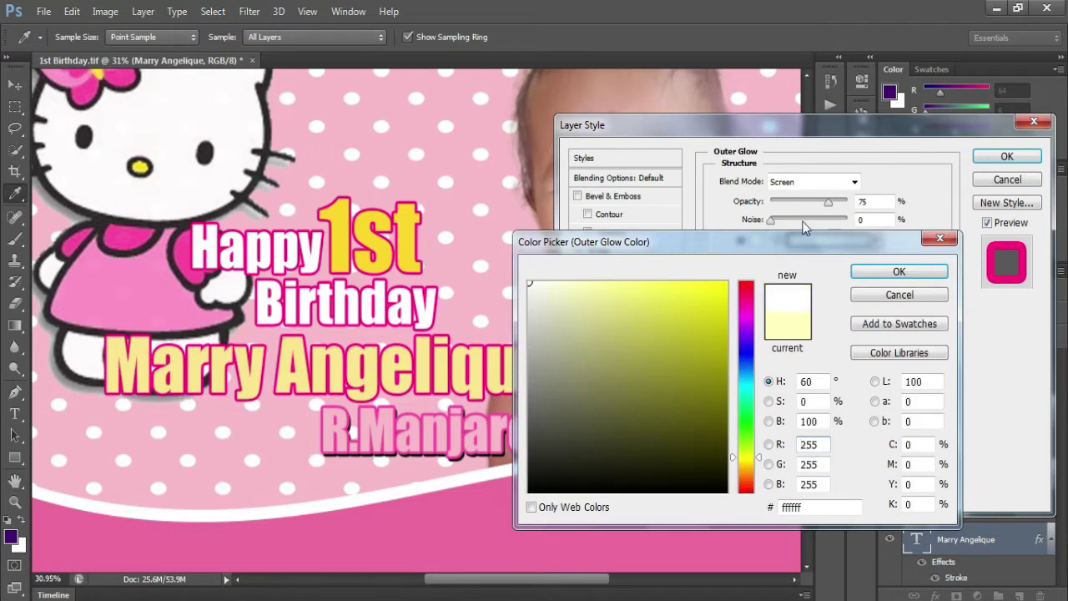
key("Return")
left_click(839, 182)
left_click(827, 200)
left_click_drag(771, 308, 785, 328)
left_click_drag(827, 202, 852, 202)
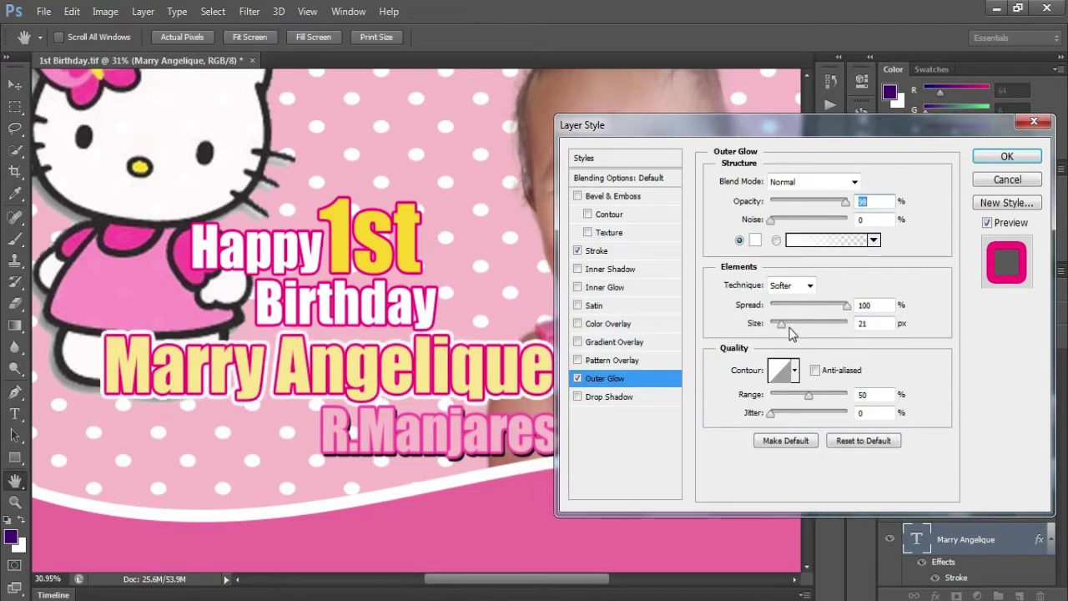
key("Return")
key("ctrl+0")
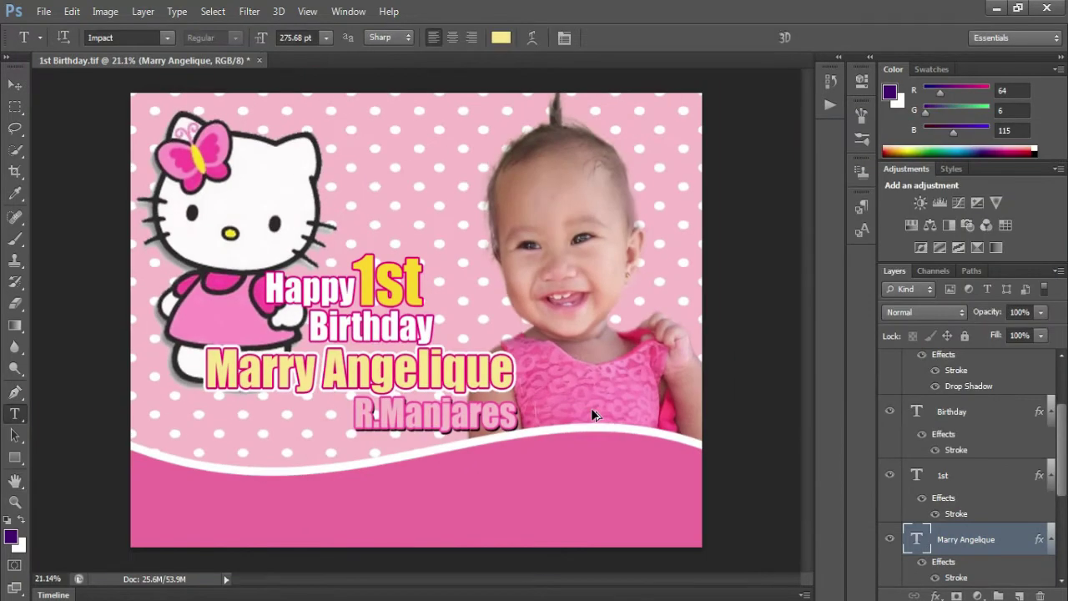
- Select the polka-dot background layer 175-2 and draw a new ellipse on the banner
scroll(418, 394, "up", 2)
key("v")
right_click(341, 175)
left_click(367, 183)
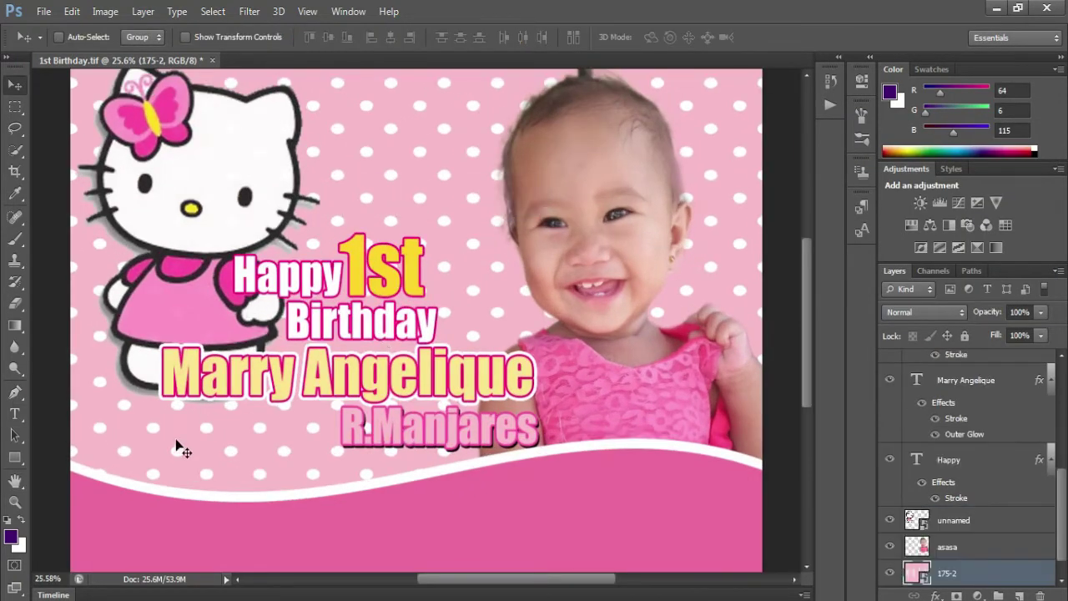
left_click(15, 457)
left_click(15, 457)
left_click(83, 485)
scroll(276, 321, "up", 2)
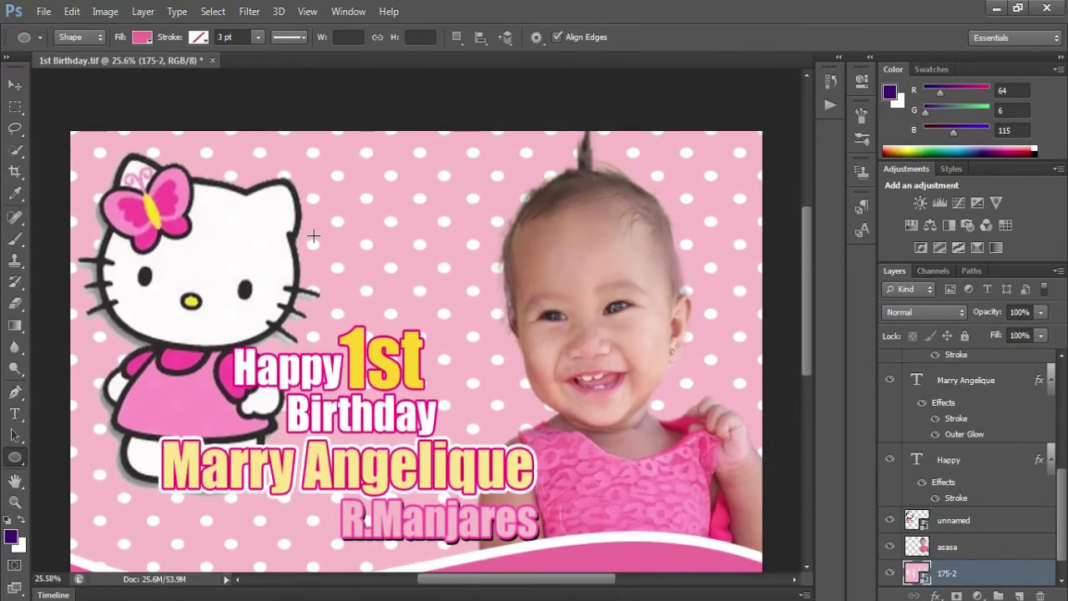
left_click_drag(314, 237, 450, 392)
- Move the circle next to the 1st text and resize it
key("v")
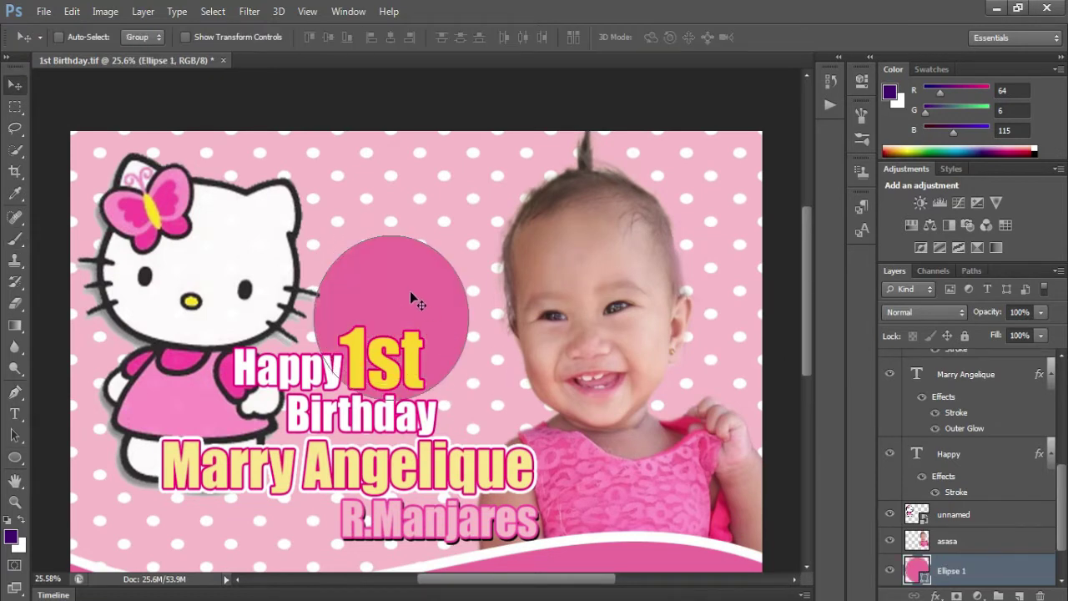
left_click_drag(410, 298, 476, 341)
key("ctrl+t")
key("Return")
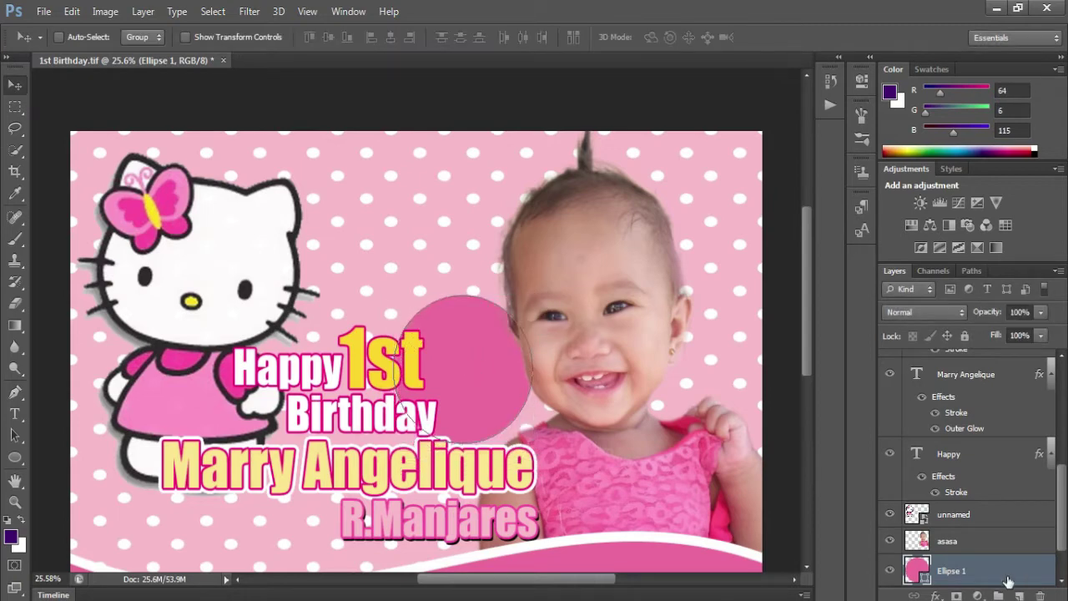
- Give the circle a Gradient Overlay layer style using the red-to-green preset
right_click(997, 572)
left_click(803, 67)
left_click(614, 341)
left_click(855, 220)
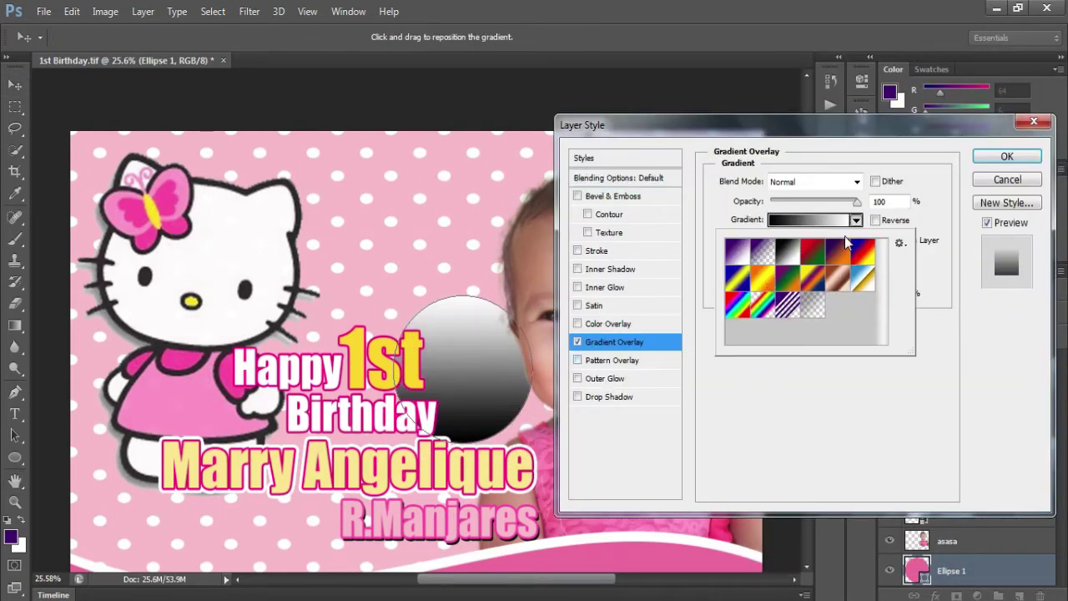
left_click(813, 252)
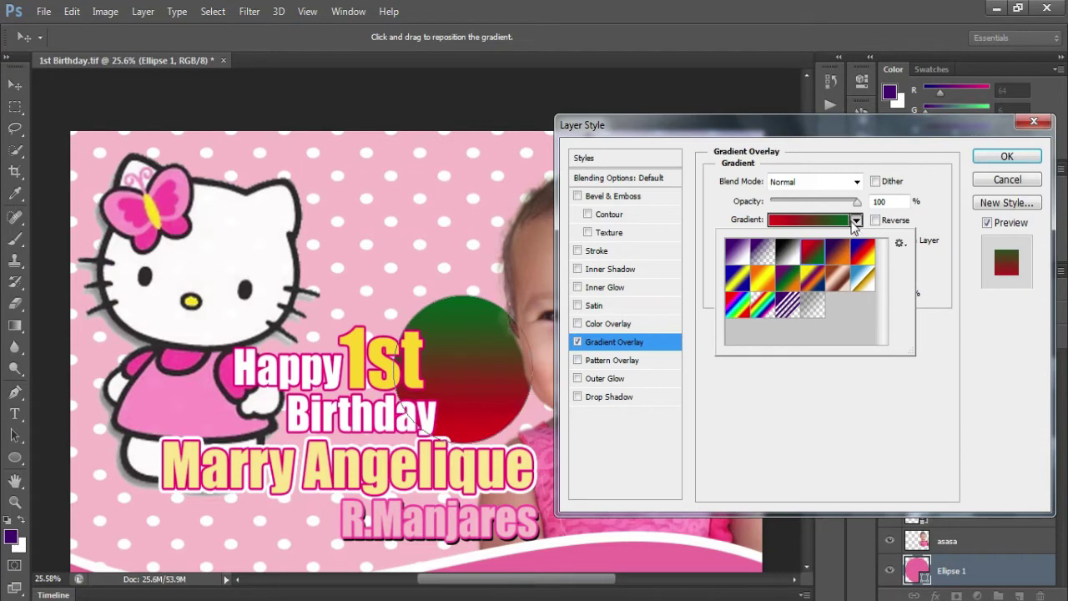
- Recolour the gradient stops to yellow and pink, apply the style, and duplicate the circle above the 1st text
left_click(808, 219)
left_click(504, 352)
left_click(280, 419)
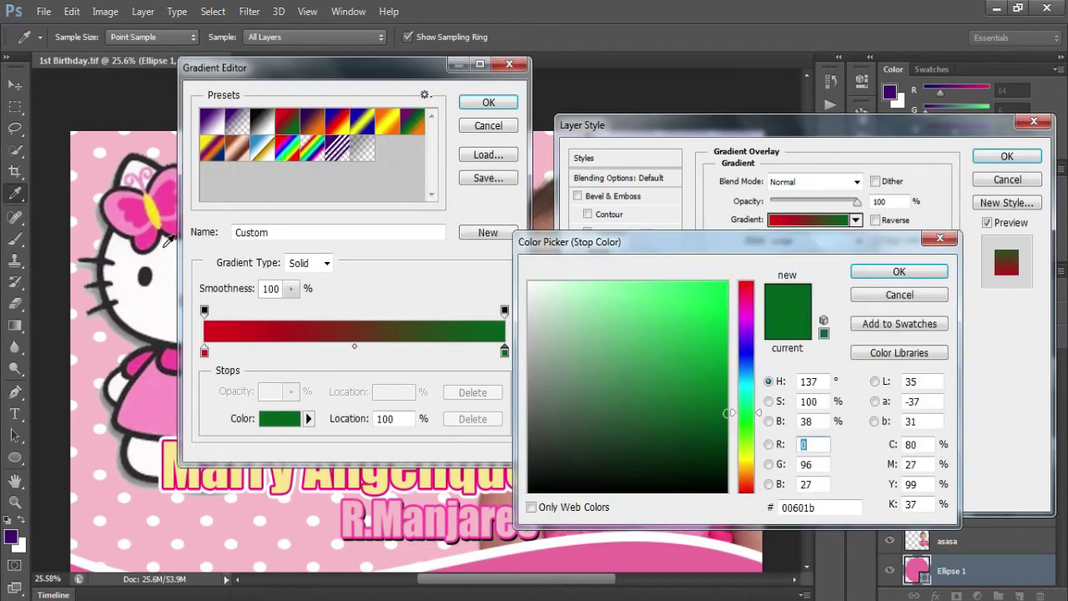
left_click(152, 232)
key("Return")
left_click(280, 418)
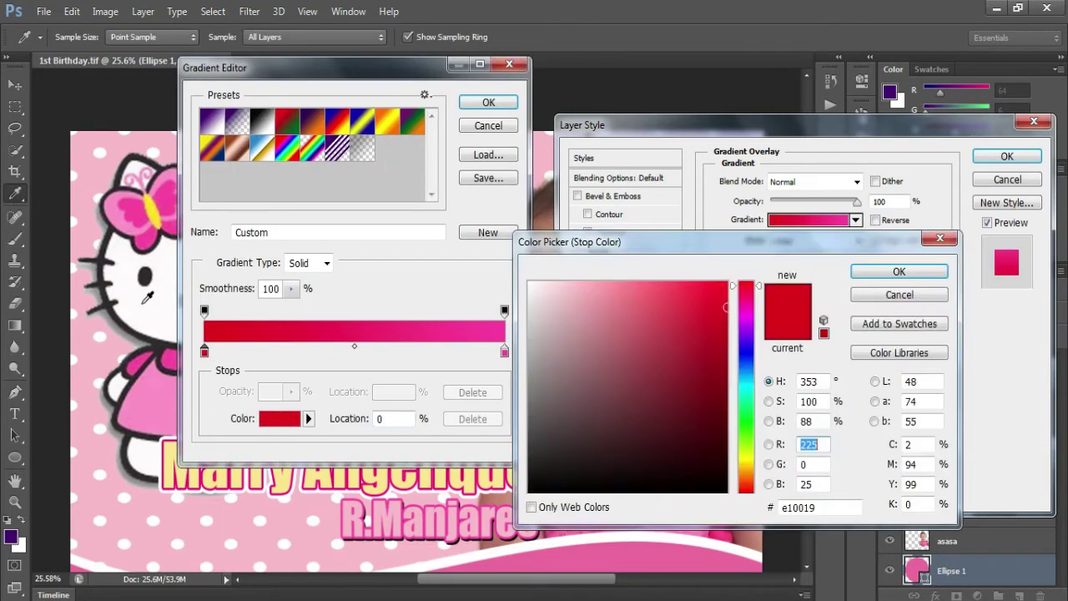
left_click(152, 203)
left_click(865, 275)
key("Return")
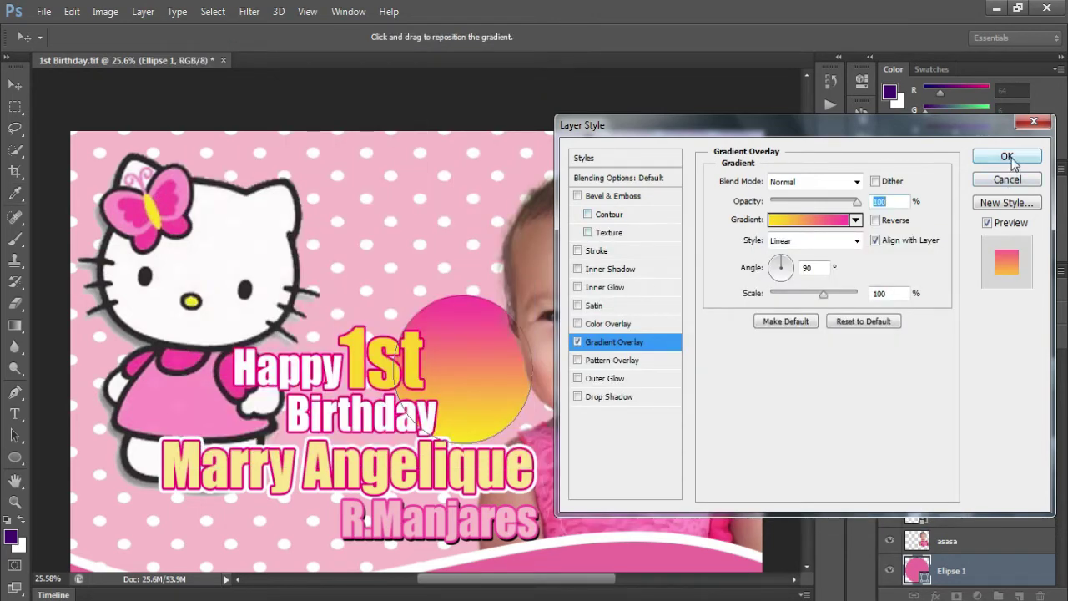
left_click(1007, 156)
left_click_drag(476, 370, 385, 273)
- Shrink the duplicated circle slightly
key("ctrl+t")
left_click_drag(434, 201, 420, 214)
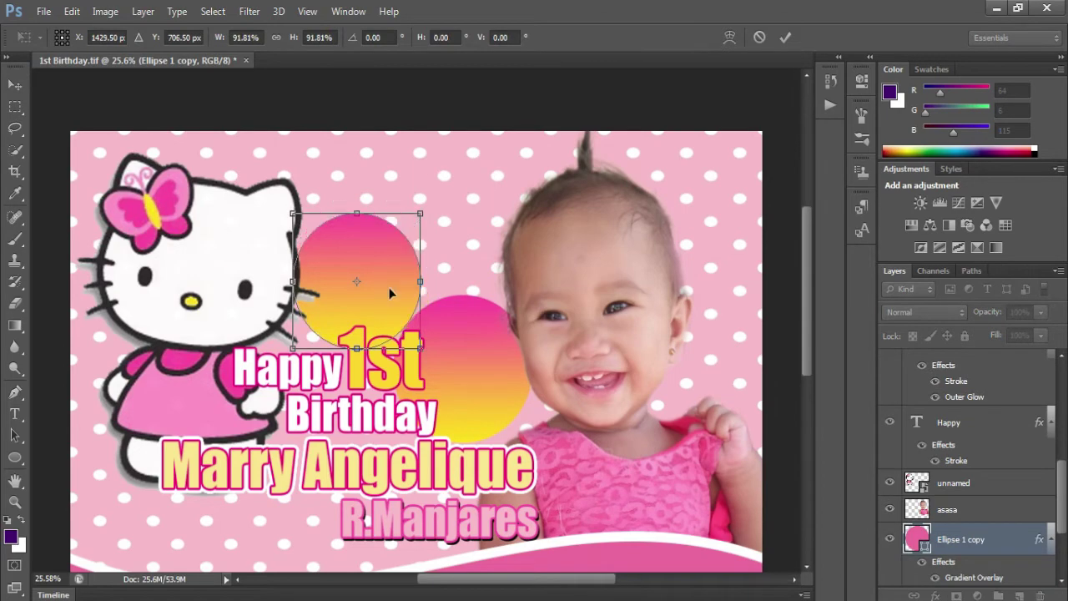
left_click_drag(389, 288, 394, 283)
key("Return")
scroll(394, 284, "down", 3)
- Copy a circle onto the lower-left wave and stack its layer above the wave
left_click_drag(371, 202, 371, 449)
scroll(359, 417, "down", 5)
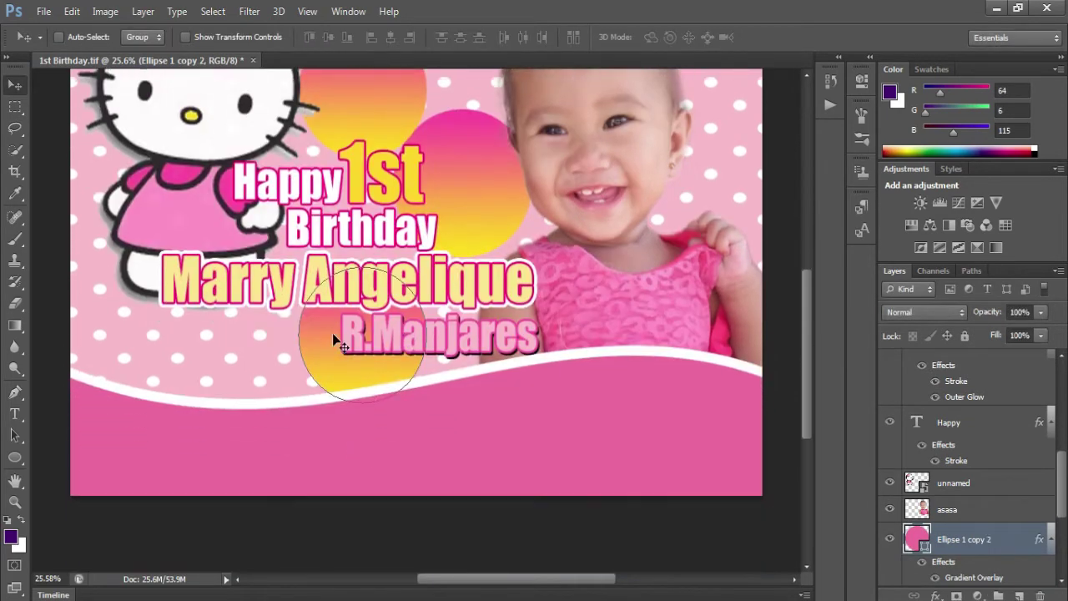
left_click_drag(334, 341, 133, 354)
scroll(234, 427, "down", 2)
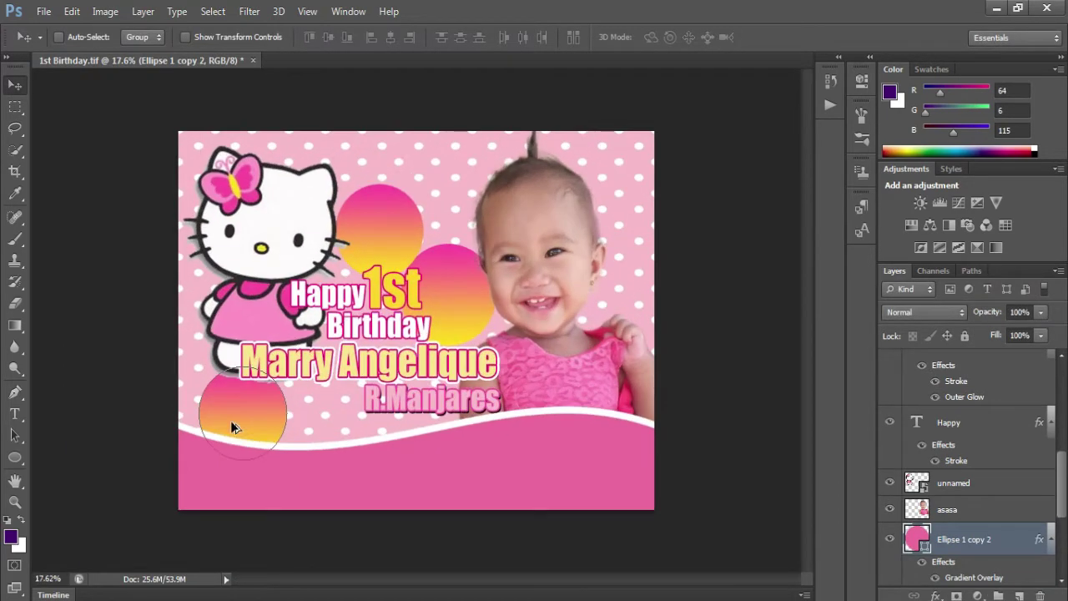
left_click_drag(234, 428, 216, 423)
left_click_drag(964, 543, 947, 365)
- Make a second circle along the lower wave and shrink it
scroll(208, 435, "up", 1)
scroll(207, 429, "up", 1)
left_click_drag(206, 429, 189, 466)
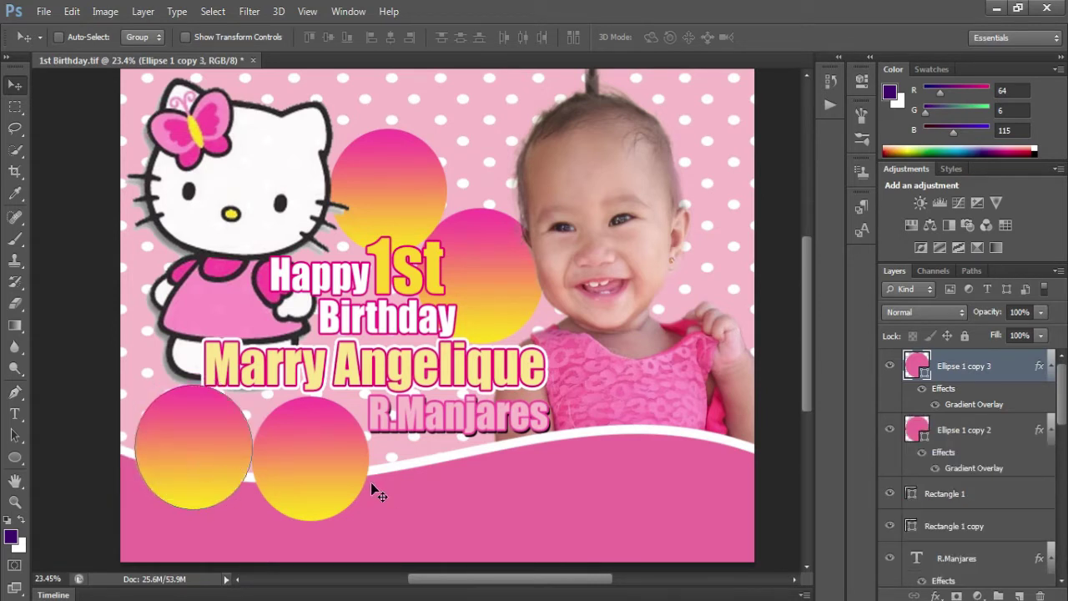
left_click(317, 480, "ctrl")
key("ctrl+t")
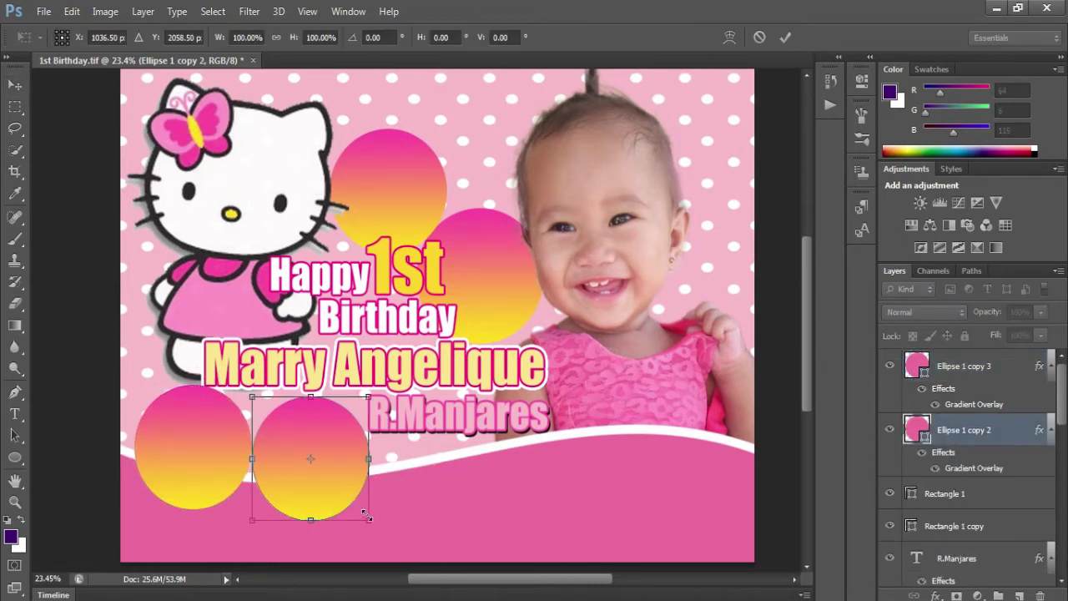
left_click_drag(367, 520, 153, 343)
key("Return")
- Copy the Ellipse 1 copy 2 circle twice toward the lower right and enlarge the rightmost slightly
mouse_move(955, 431)
left_mouse_down()
mouse_move(952, 582)
mouse_move(947, 490)
left_mouse_up()
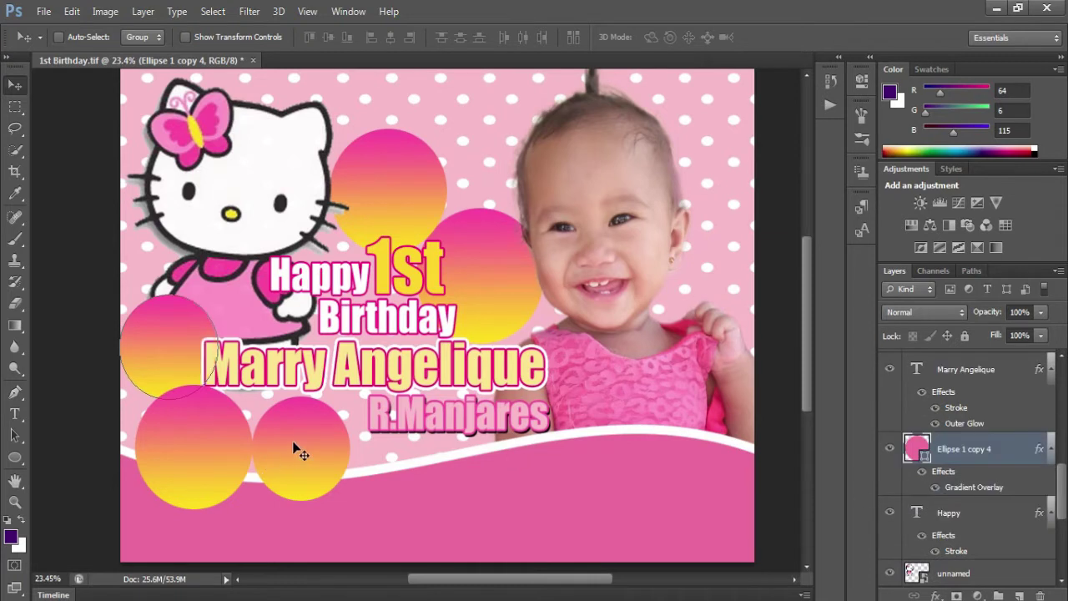
right_click(300, 447)
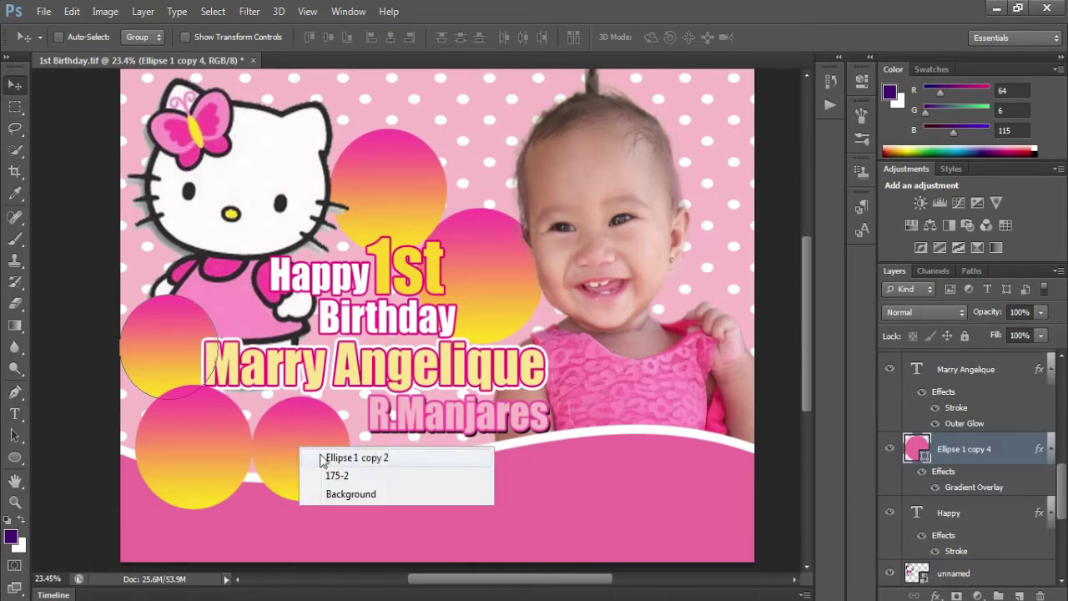
left_click(322, 456)
left_click_drag(307, 457, 604, 446)
left_click_drag(613, 452, 710, 478)
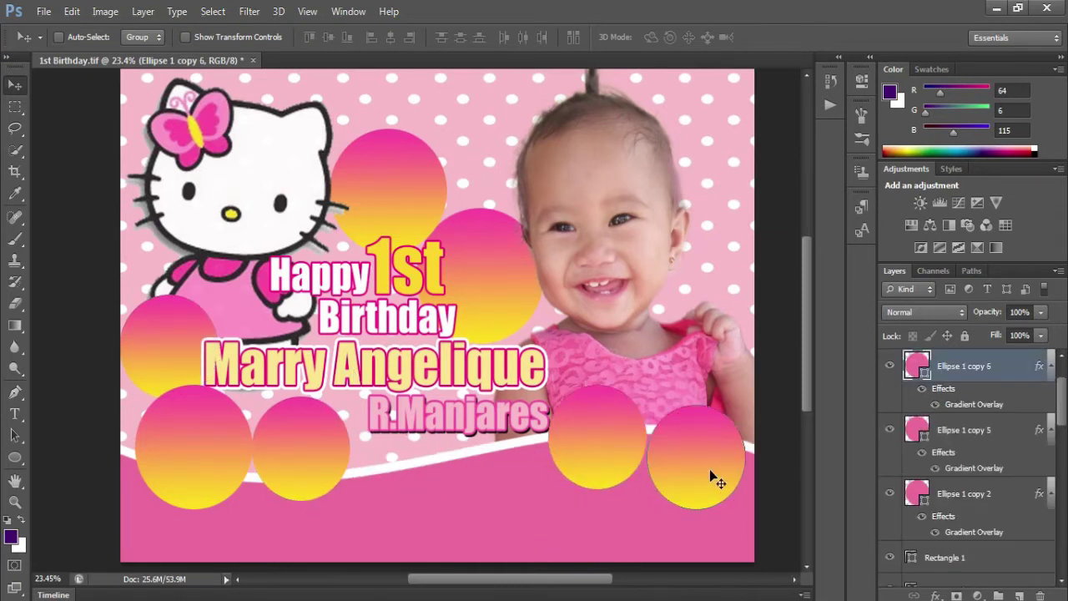
key("ctrl+t")
left_click_drag(642, 403, 643, 404)
key("Return")
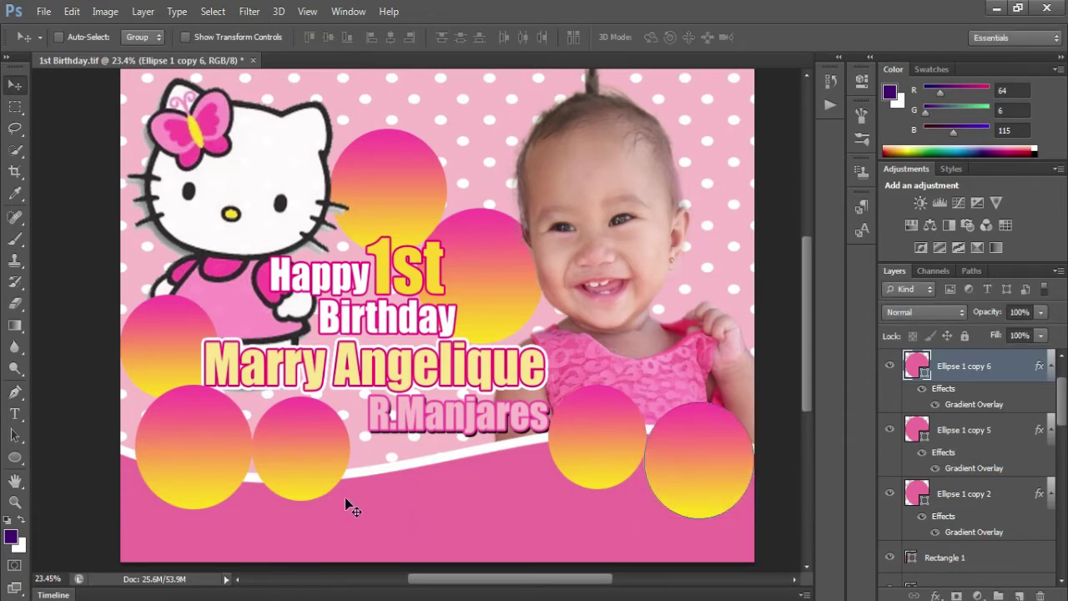
- Place the 'download' Hello Kitty image, shrunk, at the lower left of the banner
key("t")
left_click(42, 11)
left_click(60, 280)
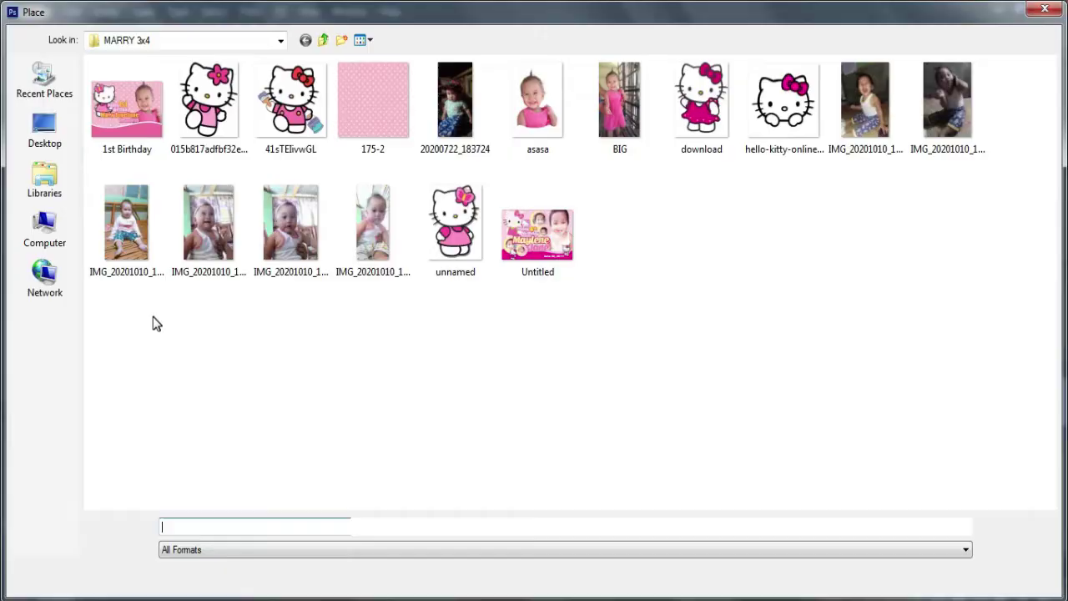
double_click(701, 95)
left_click_drag(442, 359, 175, 539)
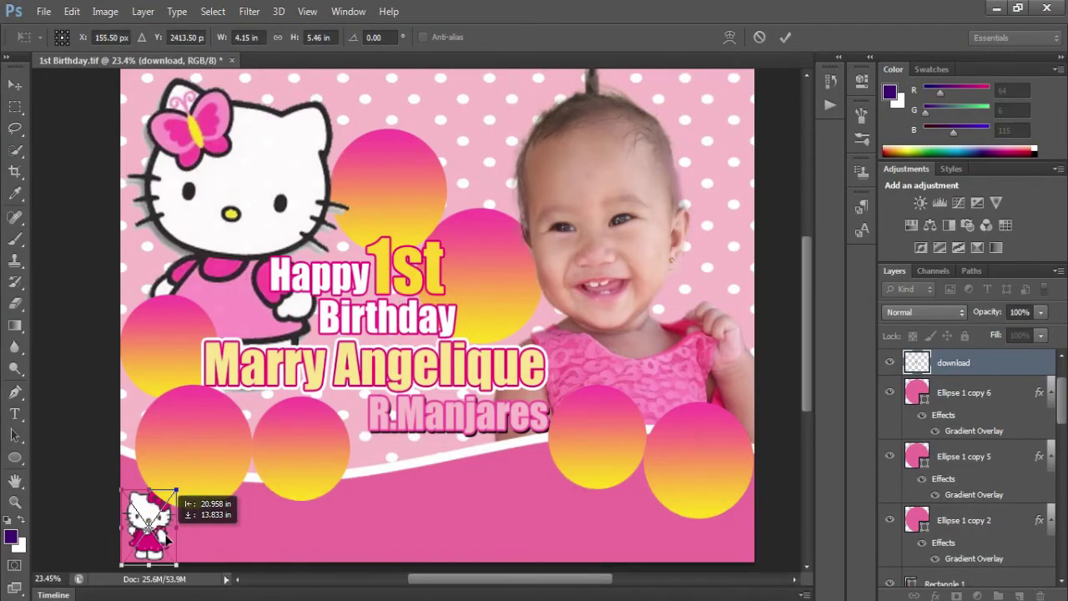
left_click_drag(176, 490, 174, 498)
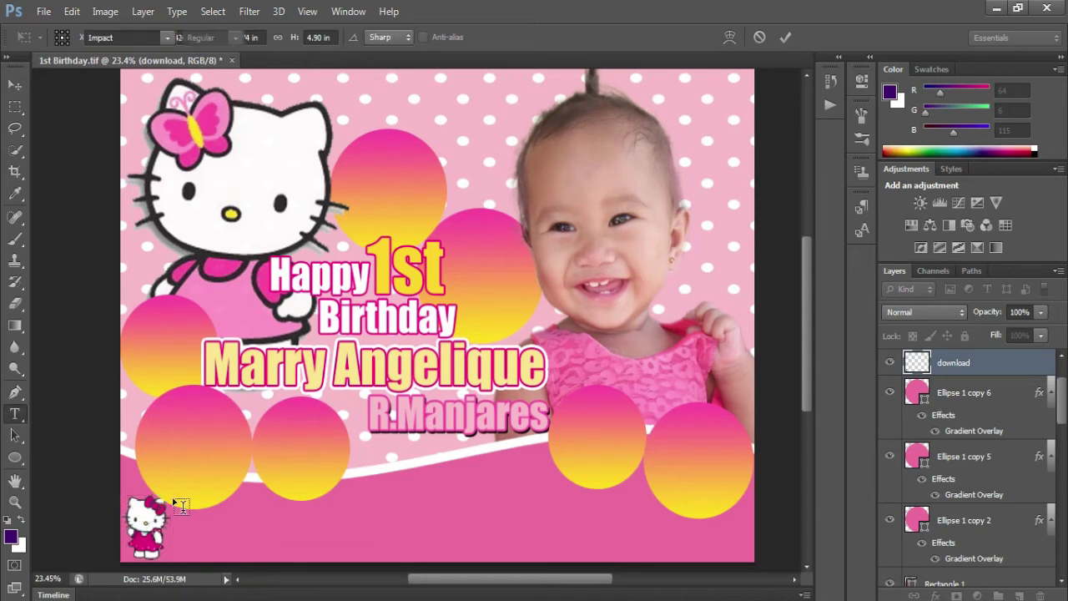
key("Return")
- Move the Hello Kitty beside the lower circles and select the Rectangle 1 layer
left_click_drag(140, 554, 404, 508)
key("ctrl+t")
key("Return")
right_click(144, 524)
left_click(162, 539)
- Add 'Love:Mama&Papa' text in white at 135 pt in the bottom-left corner
key("t")
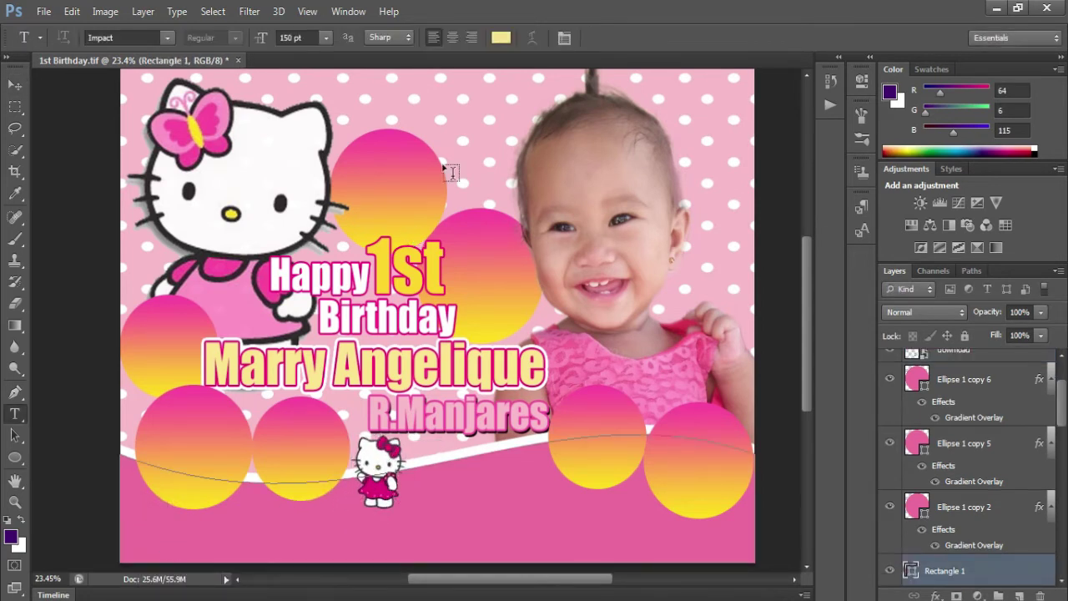
left_click(137, 538)
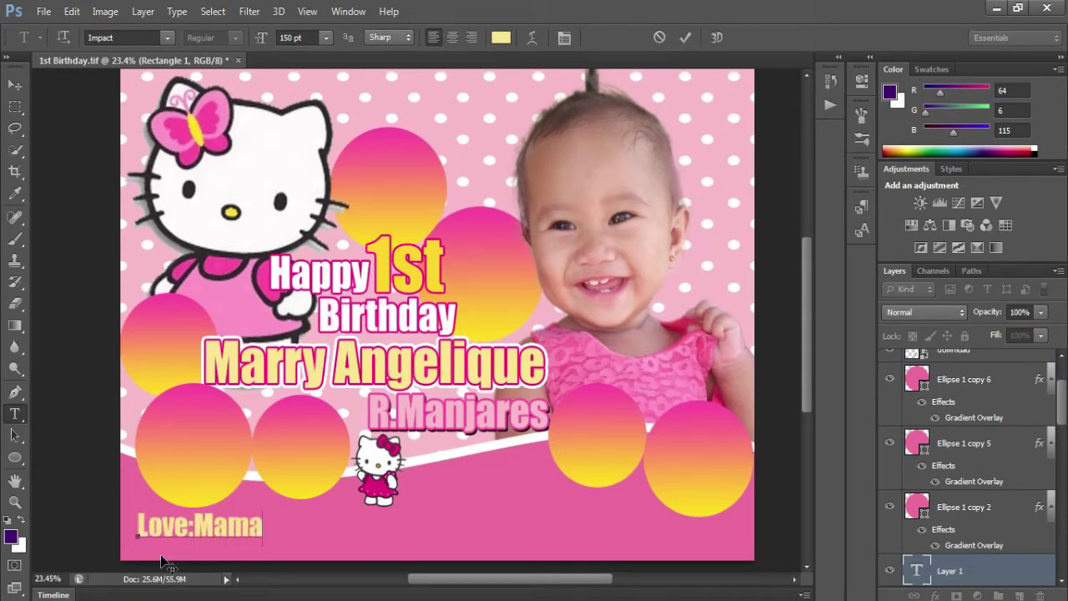
key("ctrl+a")
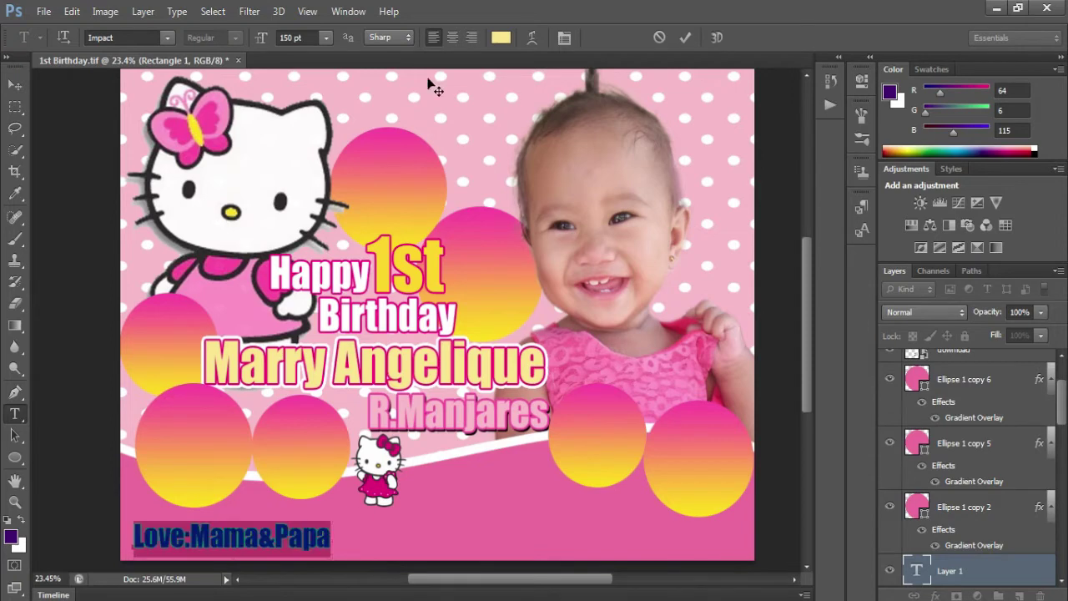
left_click(501, 37)
left_click(445, 115)
left_click(898, 271)
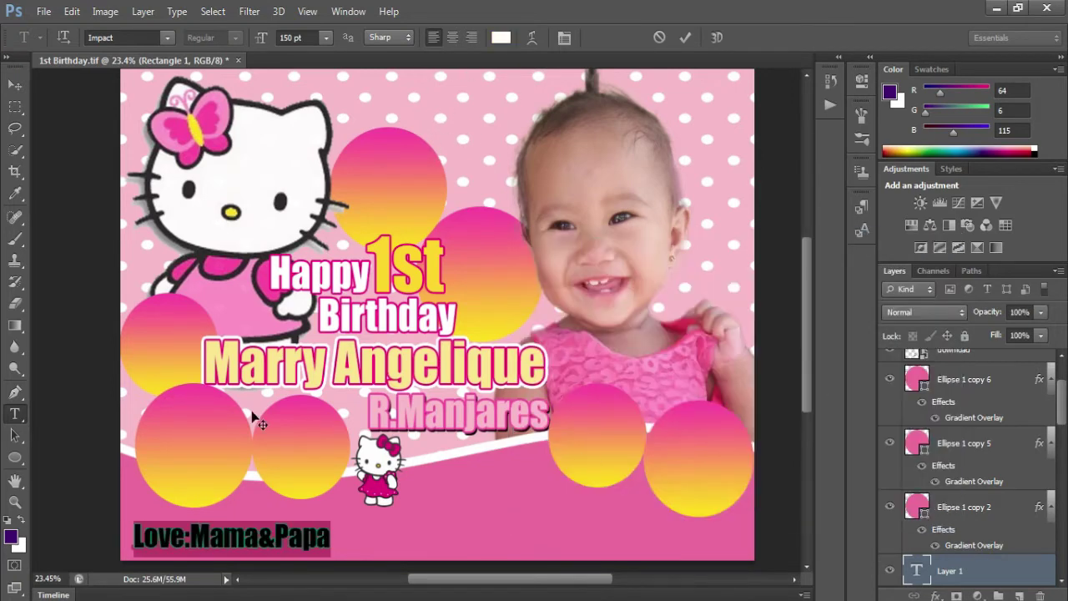
key("Down")
key("Down")
key("Down")
key("Down")
key("Down")
key("Down")
key("Down")
key("Down")
key("Down")
key("Down")
key("Down")
key("Down")
left_click(685, 38)
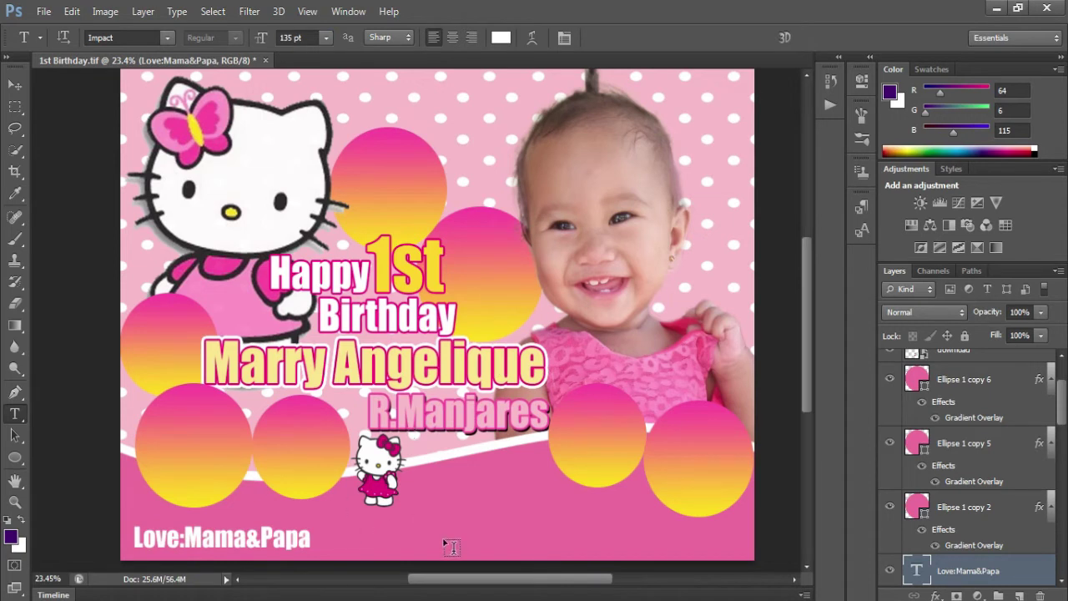
right_click(514, 508)
left_click(551, 504)
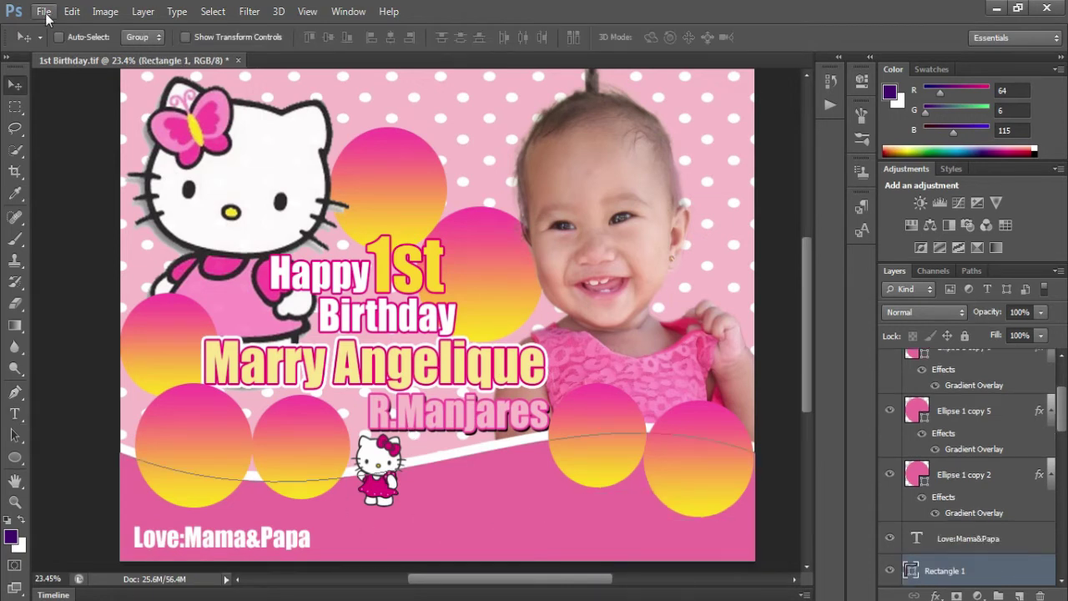
- Place a second Hello Kitty image, shrunk, in the banner's bottom-right corner
left_click(40, 11)
left_click(91, 280)
double_click(209, 109)
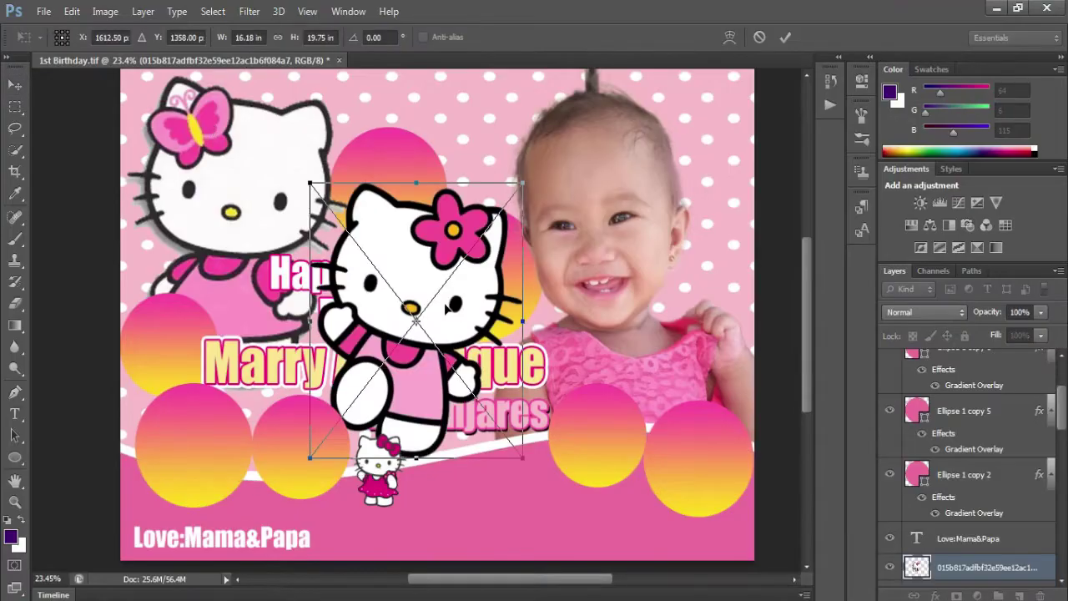
right_click(396, 259)
left_click(418, 305)
left_click_drag(310, 183, 441, 351)
left_click_drag(481, 384, 634, 497)
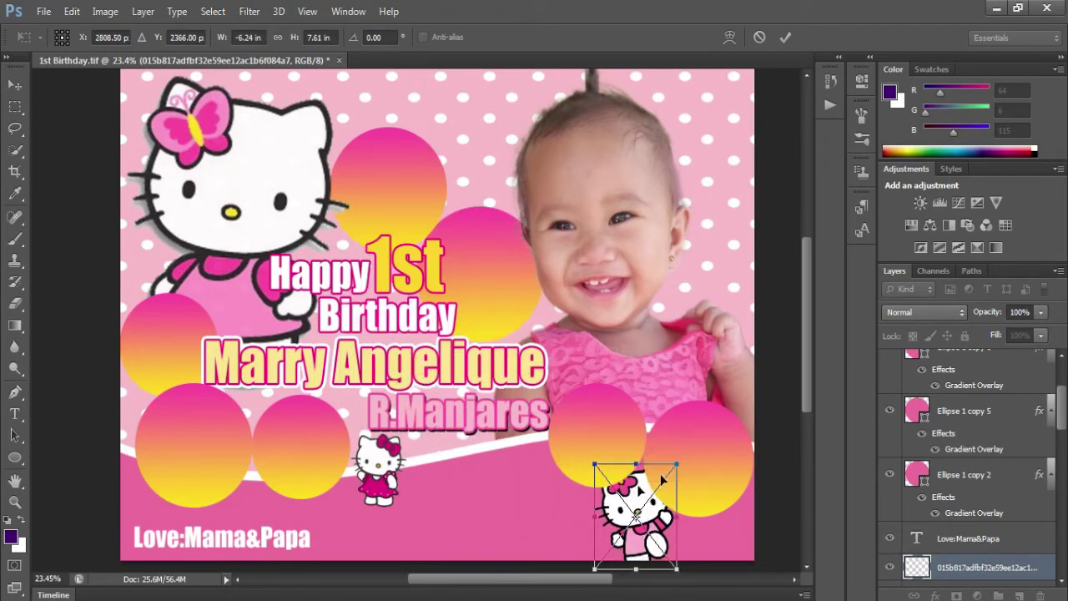
left_click_drag(676, 464, 673, 469)
key("Return")
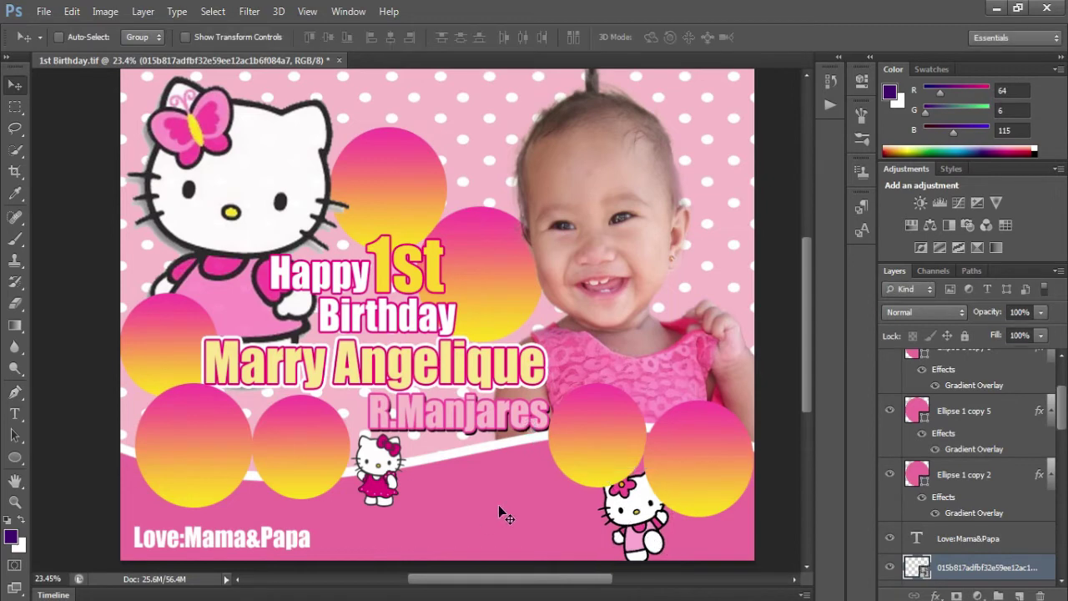
- Set the big left Hello Kitty layer to 84% opacity and move it up and left
scroll(321, 363, "up", 2)
right_click(288, 294)
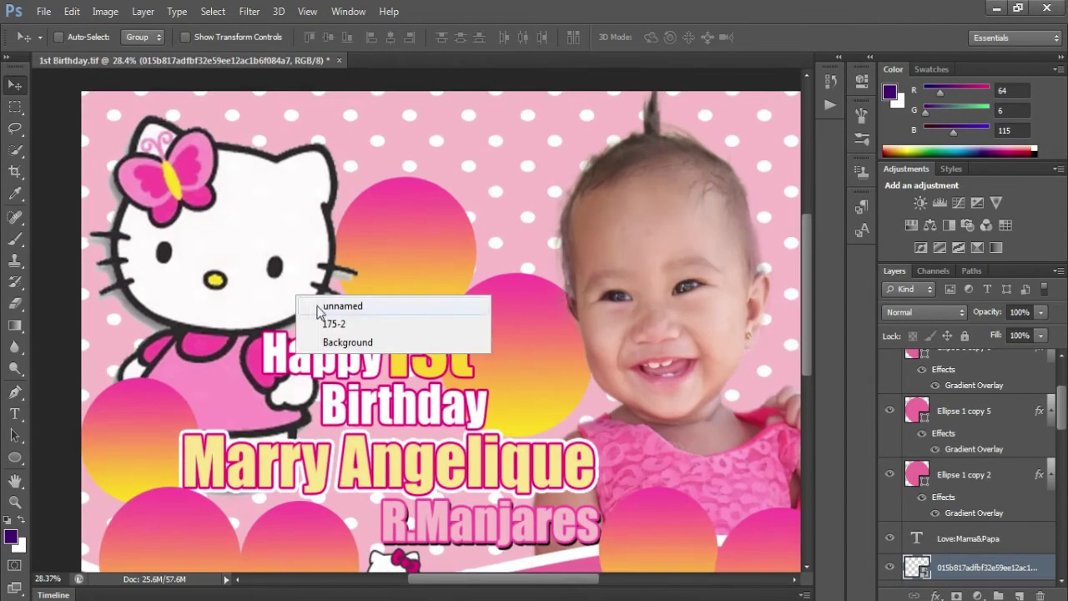
left_click(333, 303)
right_click(1028, 571)
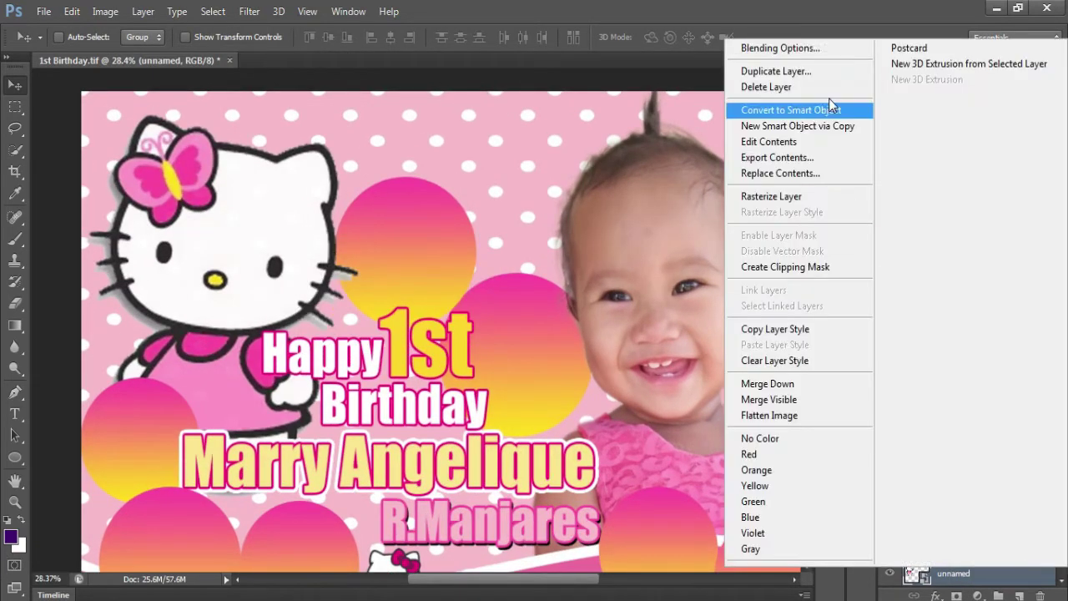
left_click(784, 45)
left_click_drag(845, 203, 848, 204)
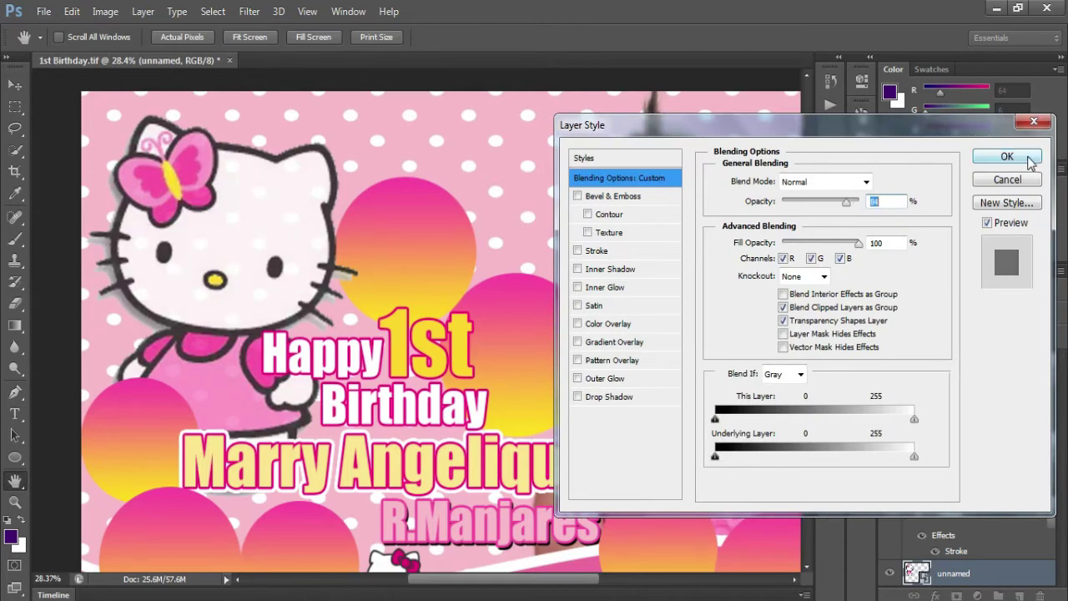
left_click(1030, 158)
left_click_drag(233, 287, 214, 272)
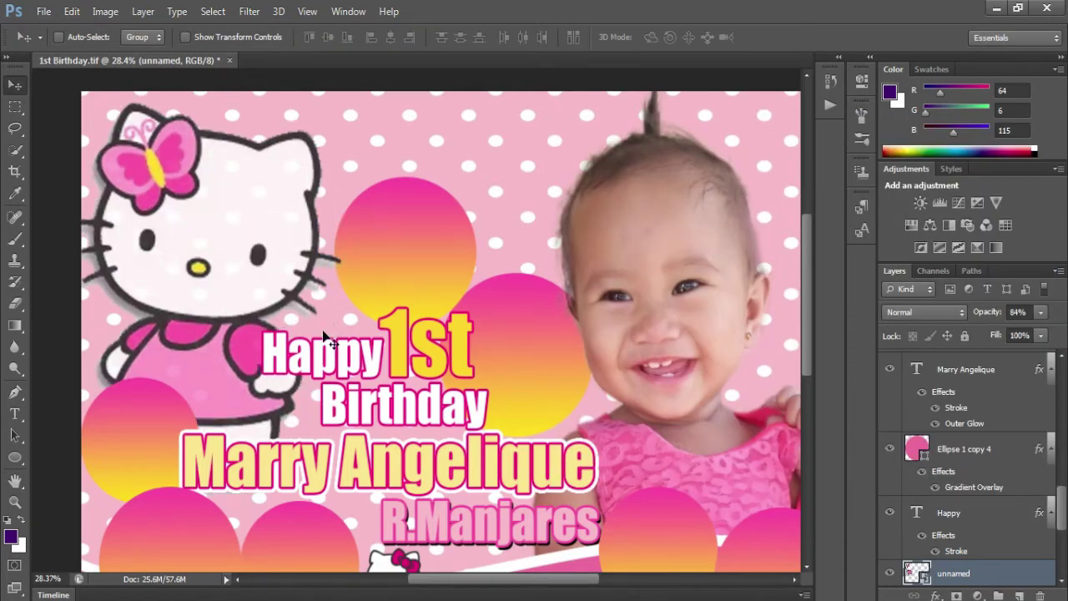
left_click(43, 11)
- Place the hello-kitty-online image above 'Happy 1st', stack its layer above the text, and shrink it slightly
left_click(58, 282)
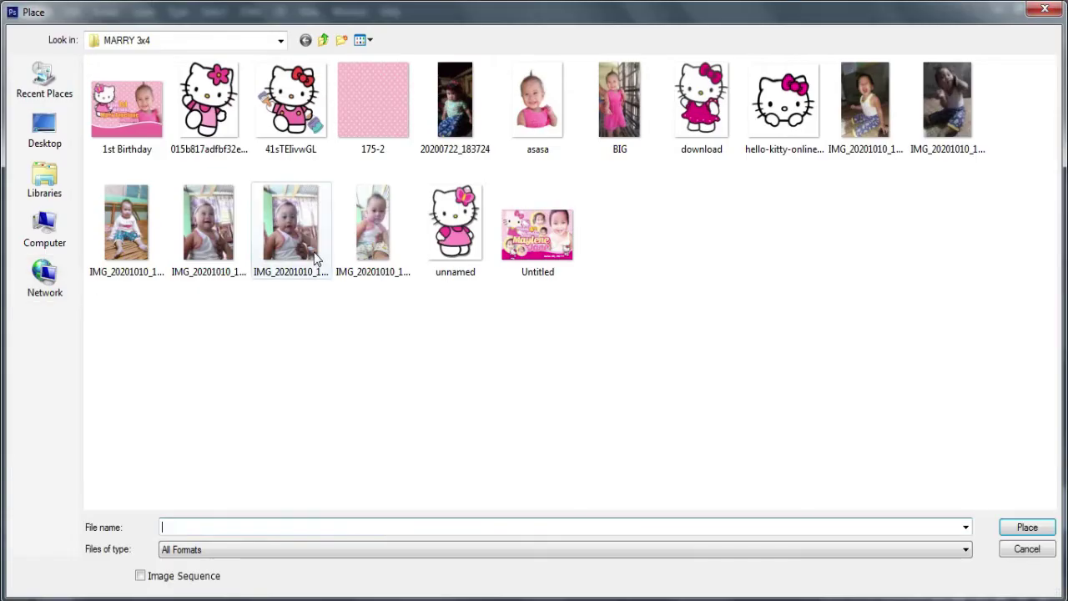
double_click(761, 137)
left_click_drag(434, 302, 359, 275)
key("Return")
left_click_drag(952, 536, 951, 511)
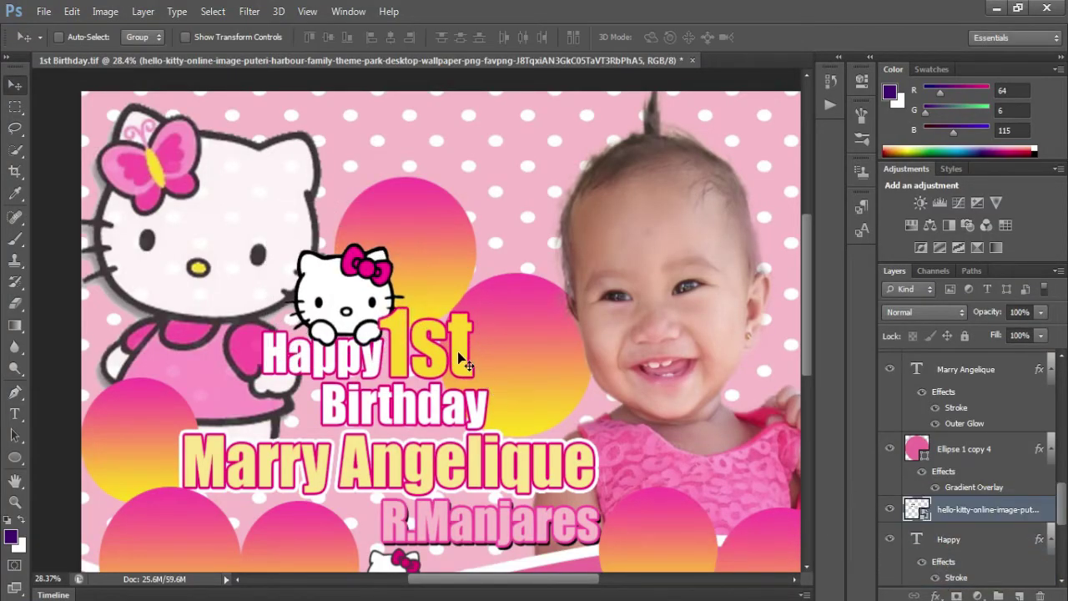
key("ctrl+t")
left_click_drag(271, 219, 277, 225)
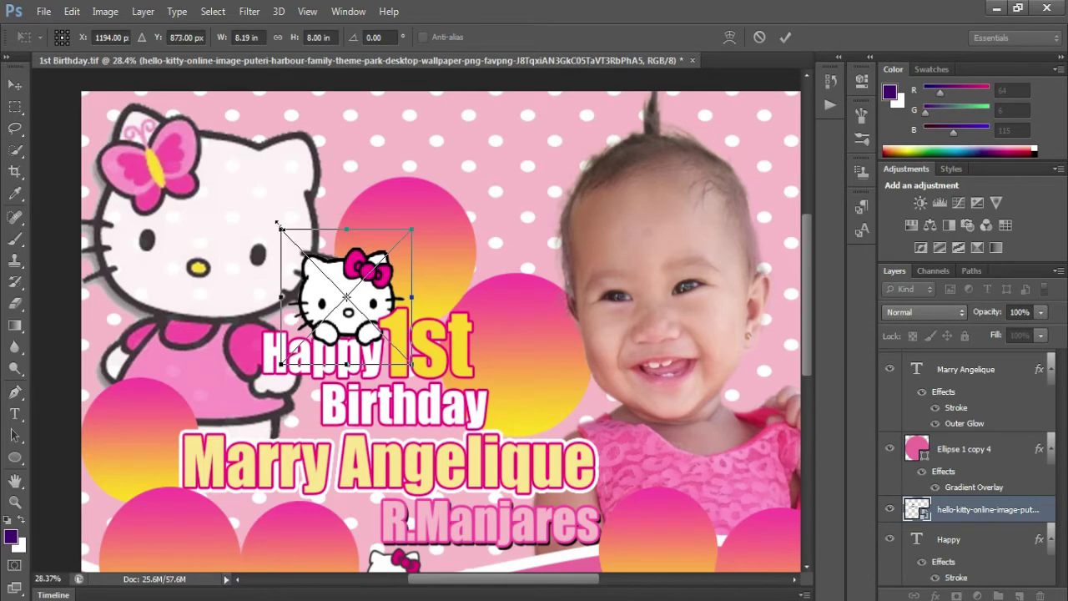
key("Return")
scroll(632, 314, "down", 3)
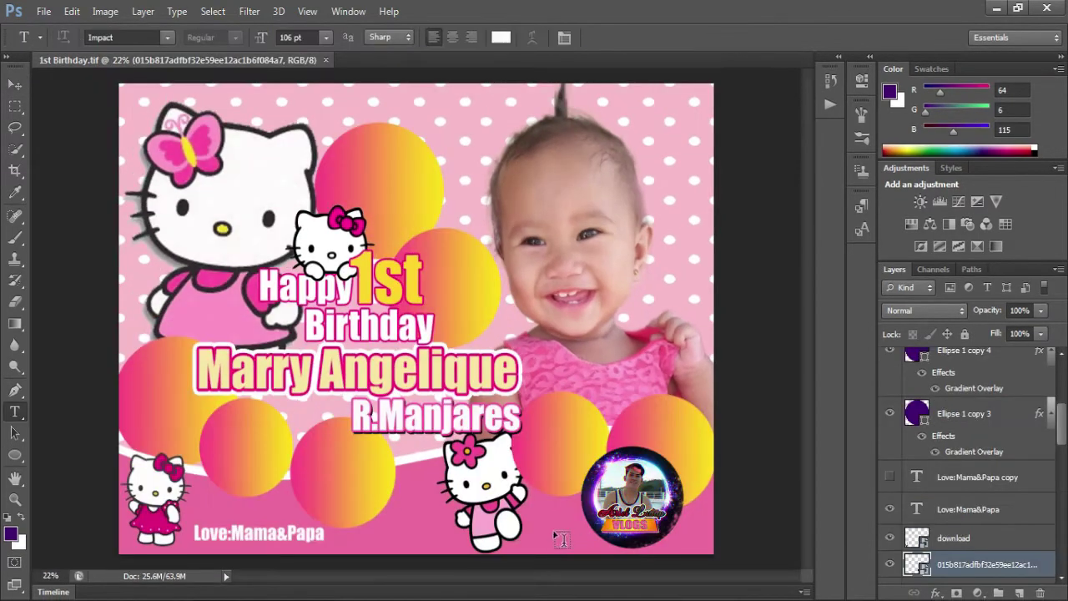
- Type 'October 17,2020' at the bottom right and scale it to about 116%
left_click(551, 532)
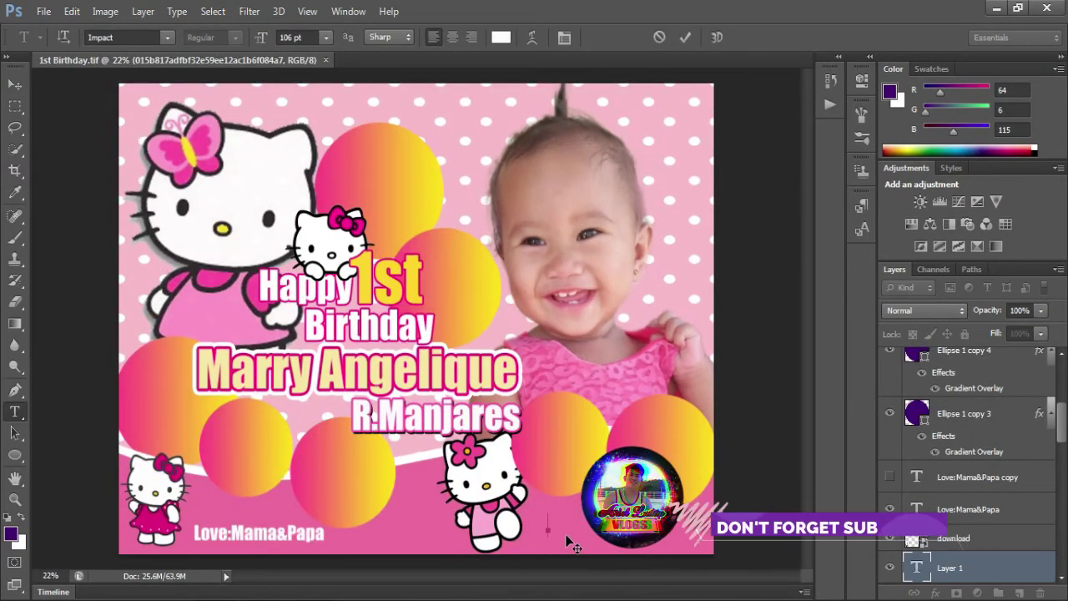
type("Octob")
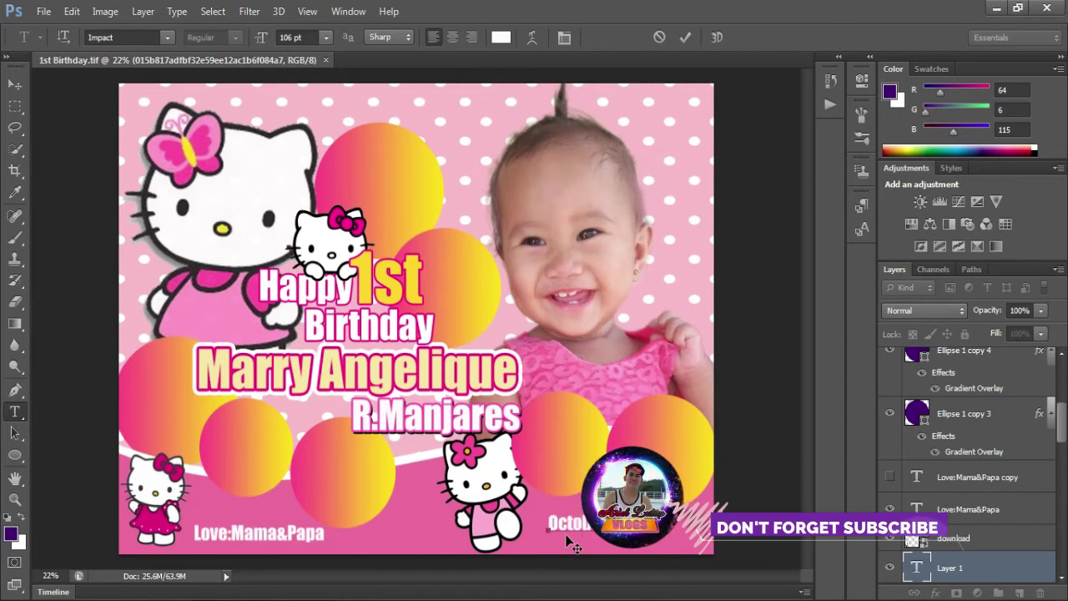
type("er 17,2020")
key("ctrl+Return")
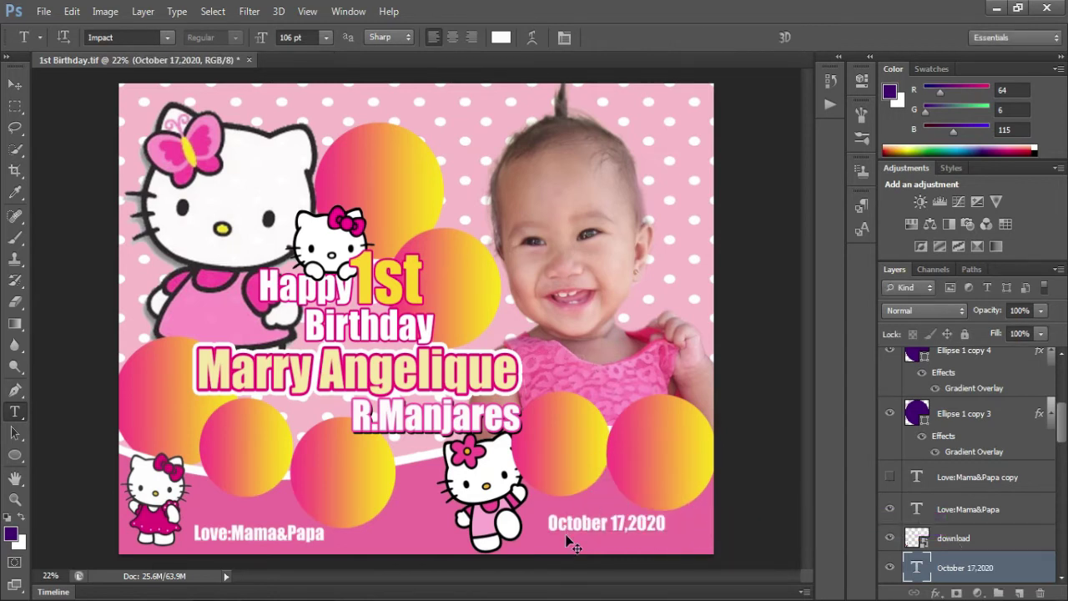
key("ctrl+t")
left_click_drag(648, 537, 708, 550)
key("Return")
- Select the top gradient circle with the Move tool
key("v")
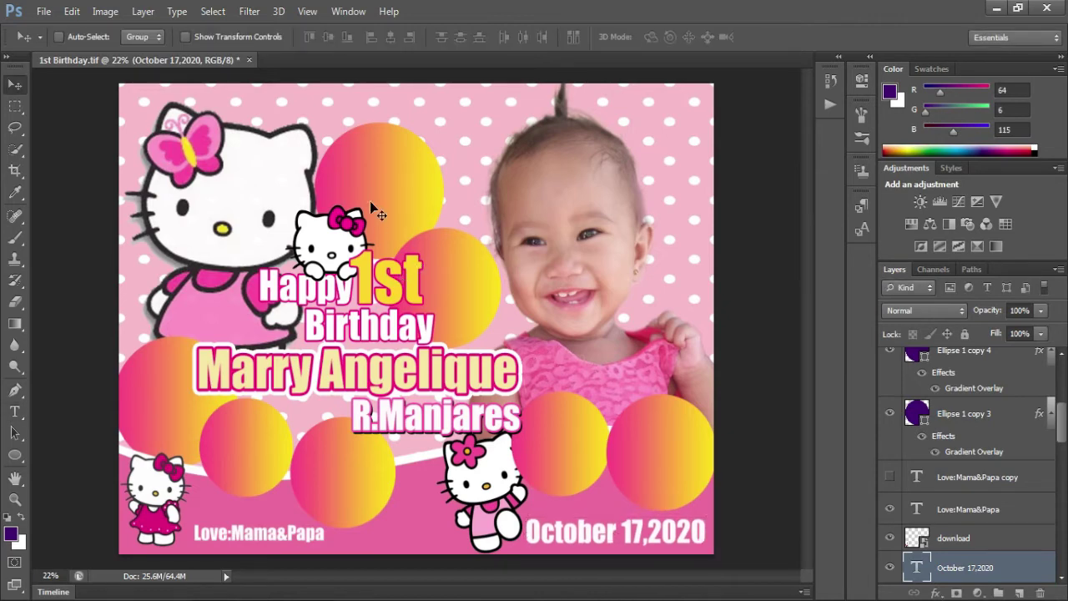
left_click(365, 210, "ctrl")
scroll(424, 178, "up", 2)
- Duplicate the top gradient circle and scale the copy to about 85%, centred inside it
left_click_drag(365, 232, 431, 222)
key("ctrl+t")
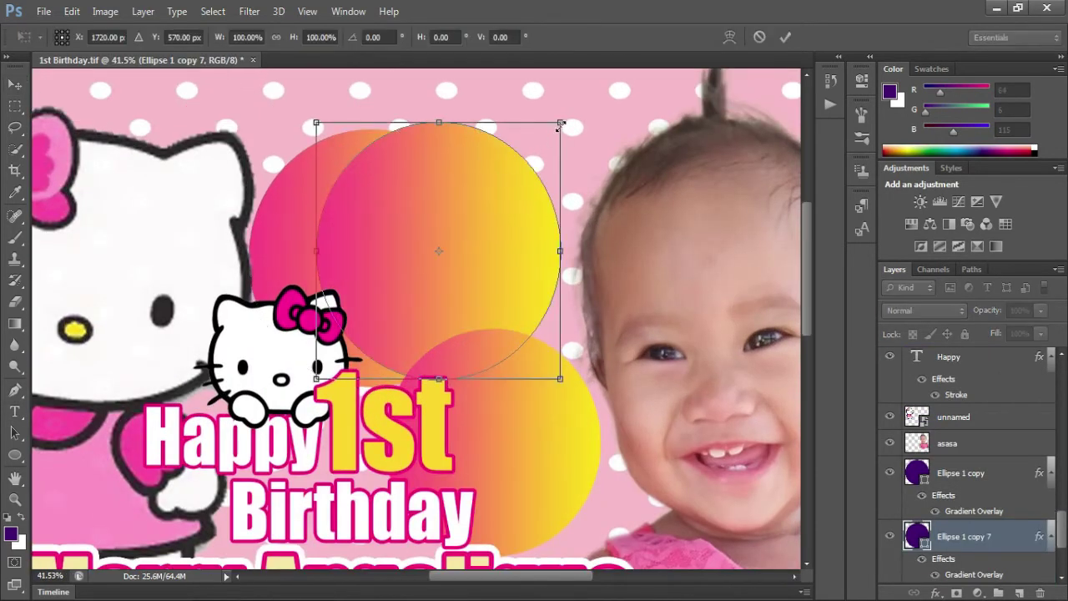
left_click_drag(559, 120, 524, 162)
left_click_drag(469, 231, 415, 232)
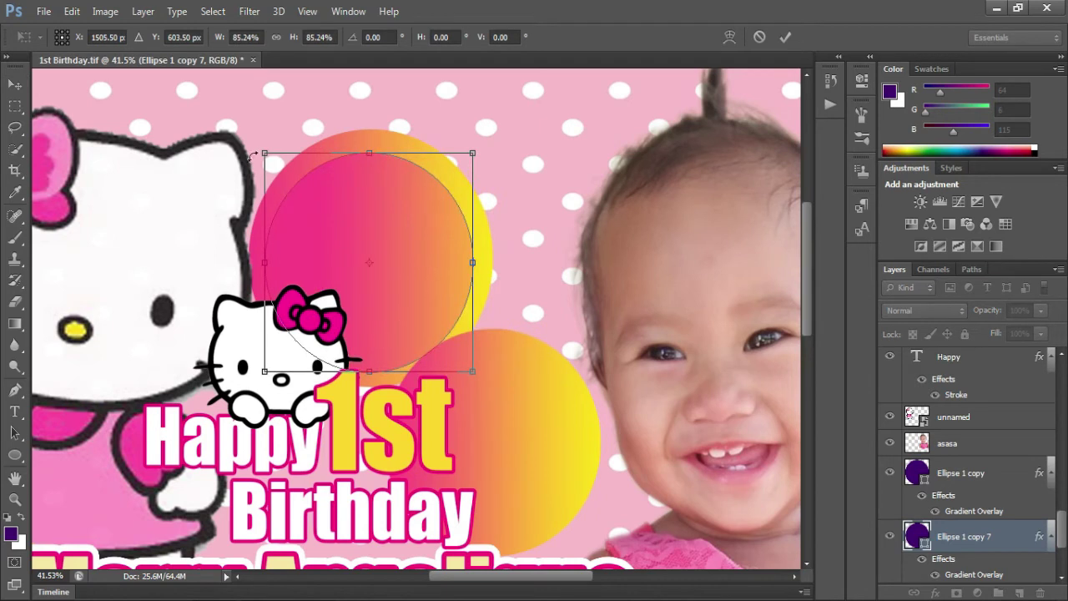
left_click_drag(264, 154, 272, 161)
key("Return")
- Hide the copy's Gradient Overlay, fill it white, and shrink it to about 96%
left_click(922, 558)
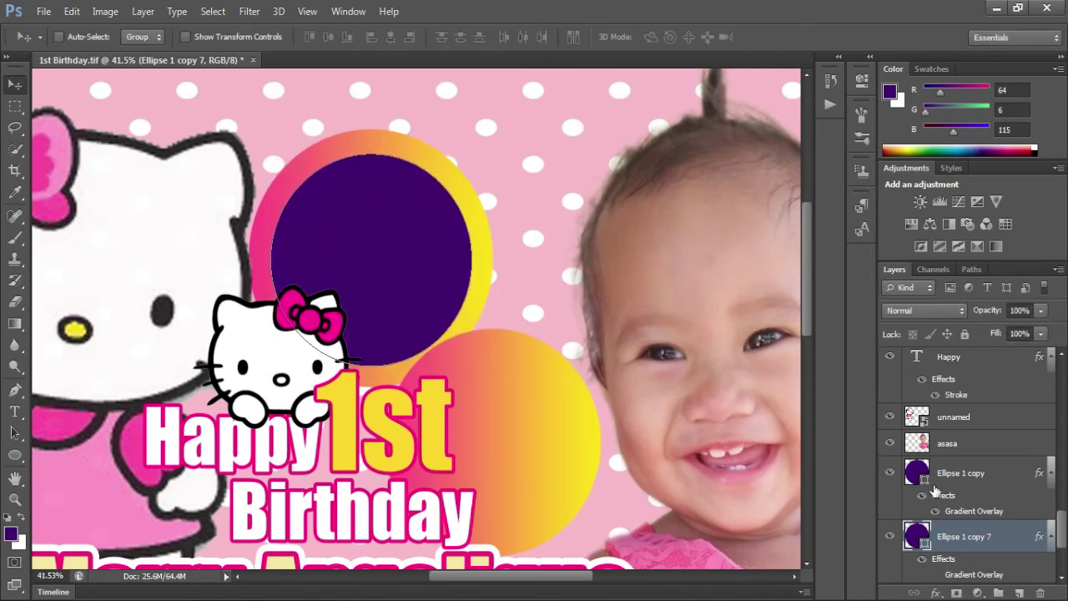
double_click(917, 537)
left_click_drag(562, 339, 527, 281)
left_click(889, 268)
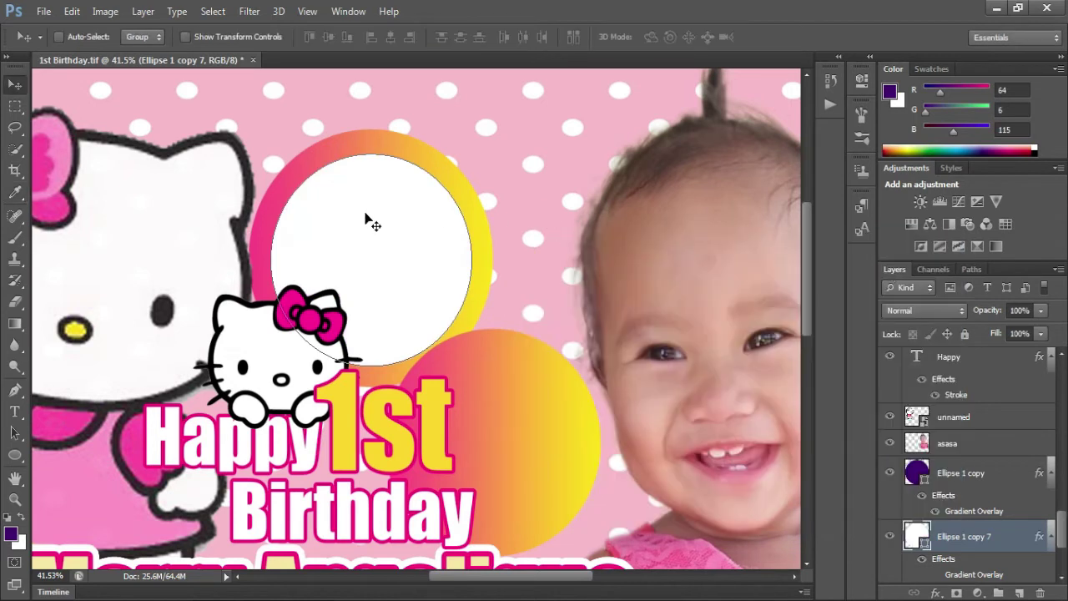
key("ctrl+t")
left_click_drag(472, 153, 472, 158)
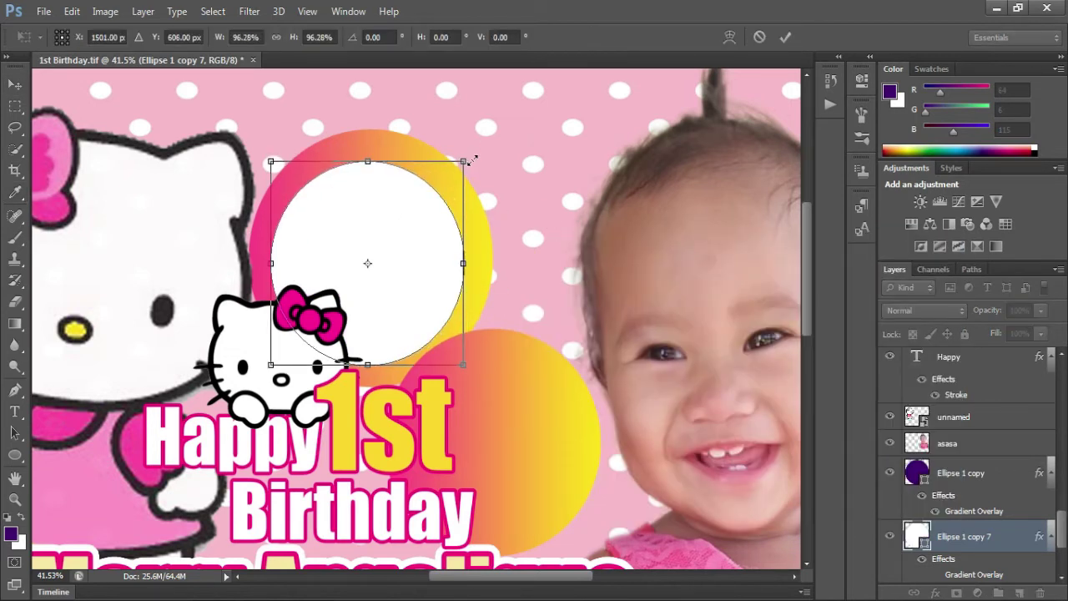
key("Return")
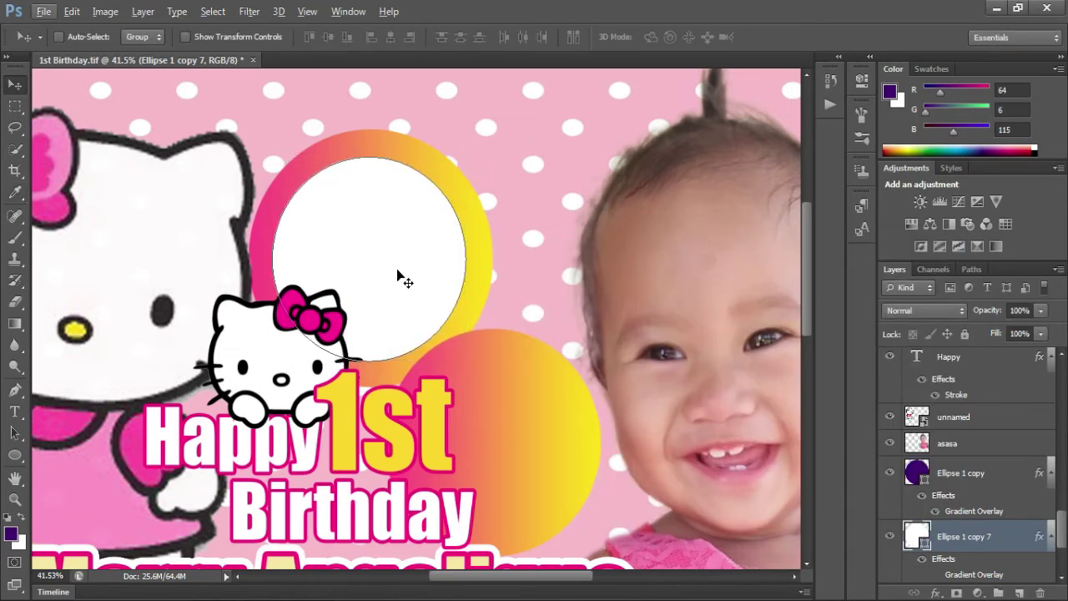
- Undo a stray duplicate, then duplicate the second gradient circle without overlay, scaled to about 79%
left_click_drag(397, 275, 496, 333)
key("ctrl+z")
left_click(499, 386, "ctrl")
left_click_drag(504, 401, 514, 367)
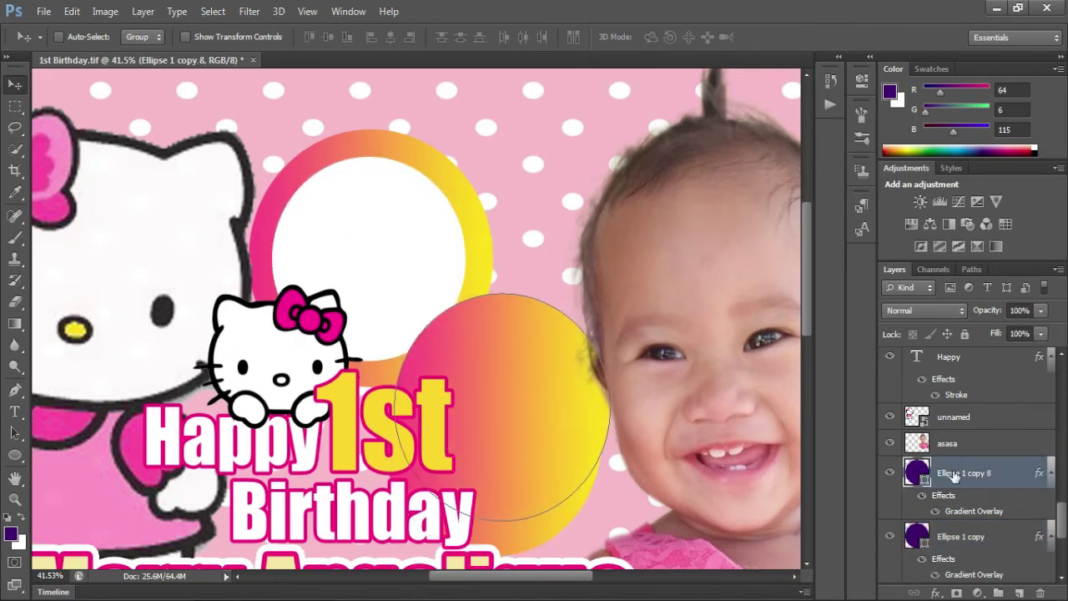
left_click(935, 512)
key("ctrl+t")
left_click_drag(610, 293, 560, 348)
left_click_drag(529, 403, 539, 412)
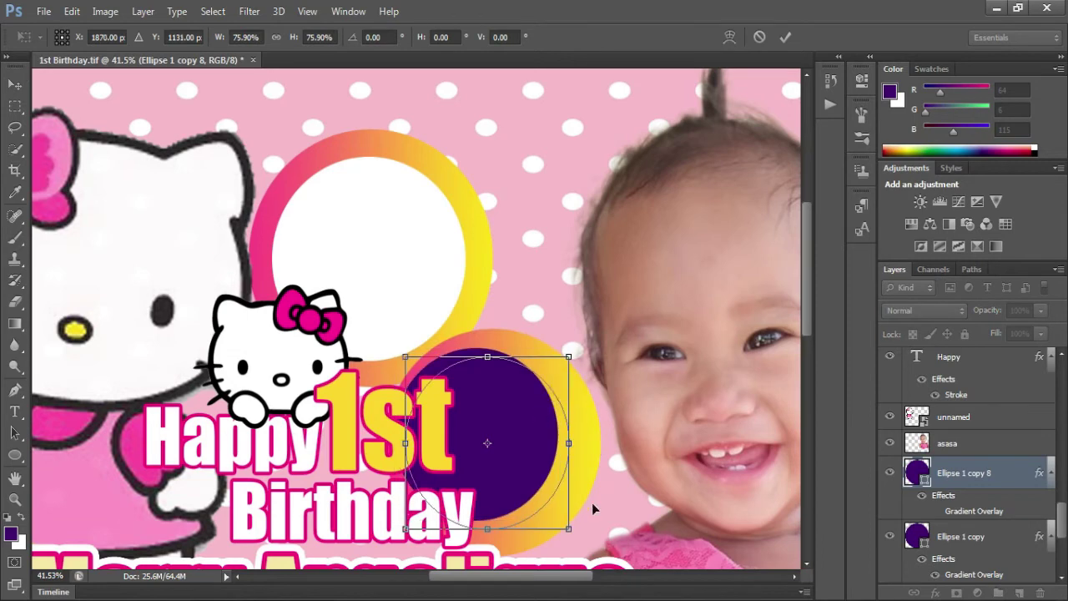
left_click_drag(592, 502, 586, 483)
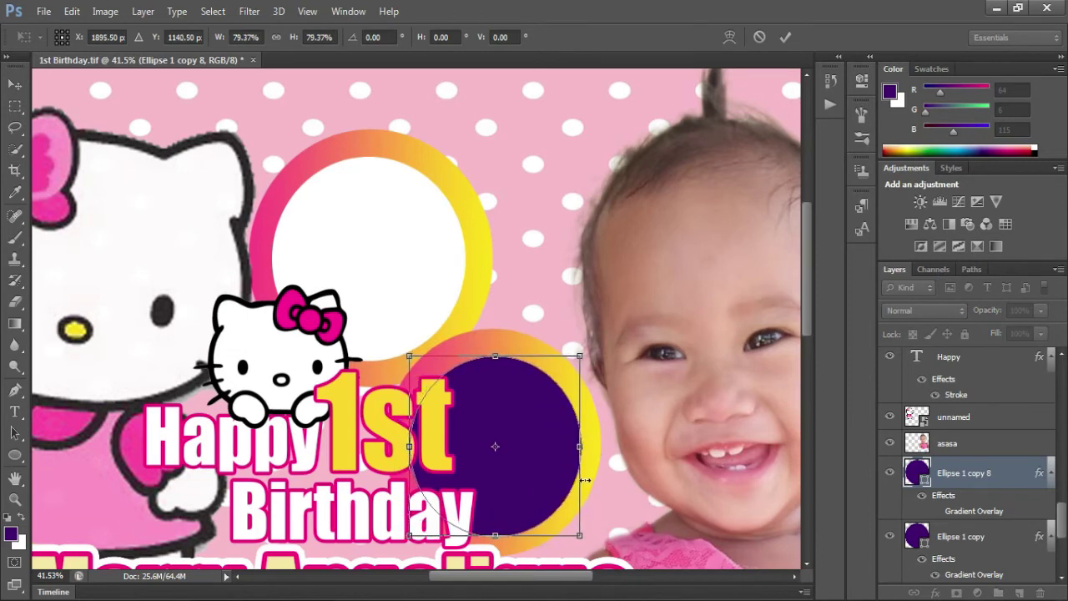
key("Return")
- Set the second circle copy's fill colour to white
double_click(923, 478)
left_click_drag(568, 308, 479, 226)
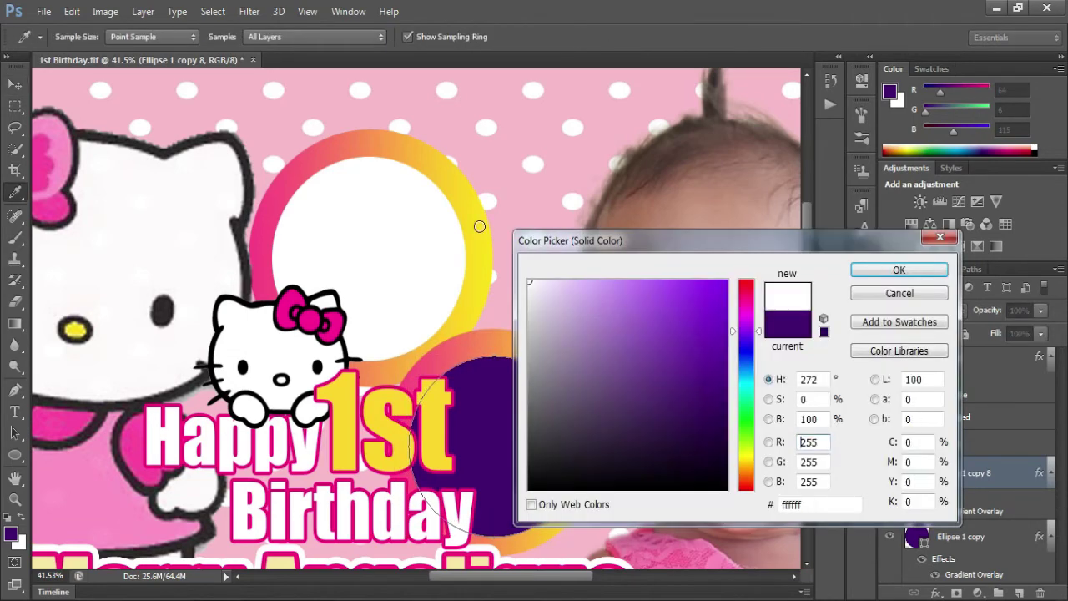
left_click(899, 269)
scroll(693, 358, "down", 4)
scroll(500, 392, "down", 5)
scroll(243, 397, "up", 5)
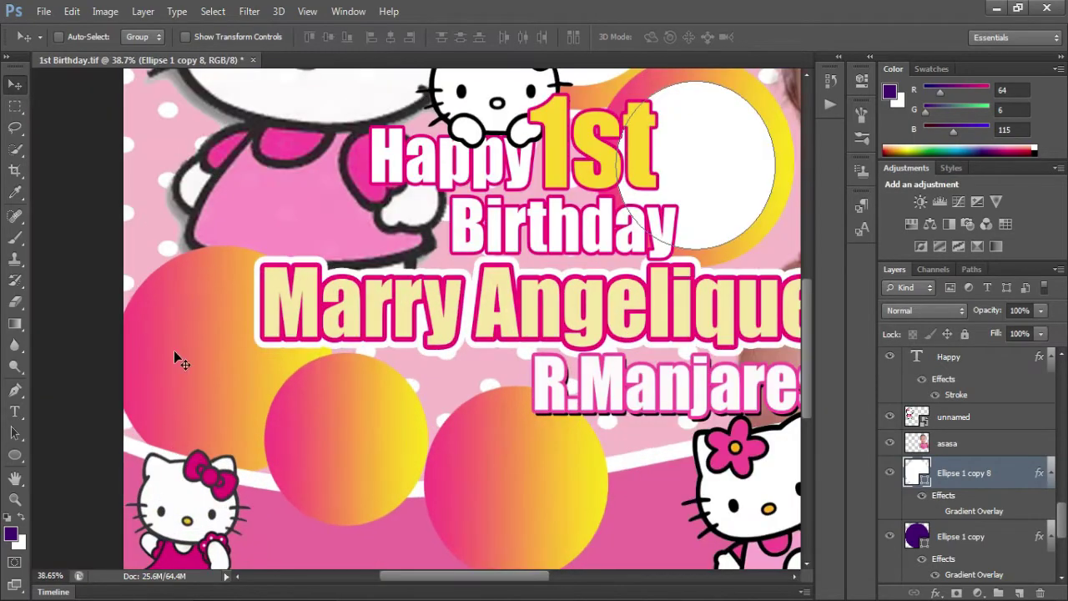
- Duplicate the left bottom gradient circle as a white circle scaled to about 81% inside it
left_click(211, 364, "ctrl")
left_click_drag(198, 346, 198, 320)
left_click(935, 403)
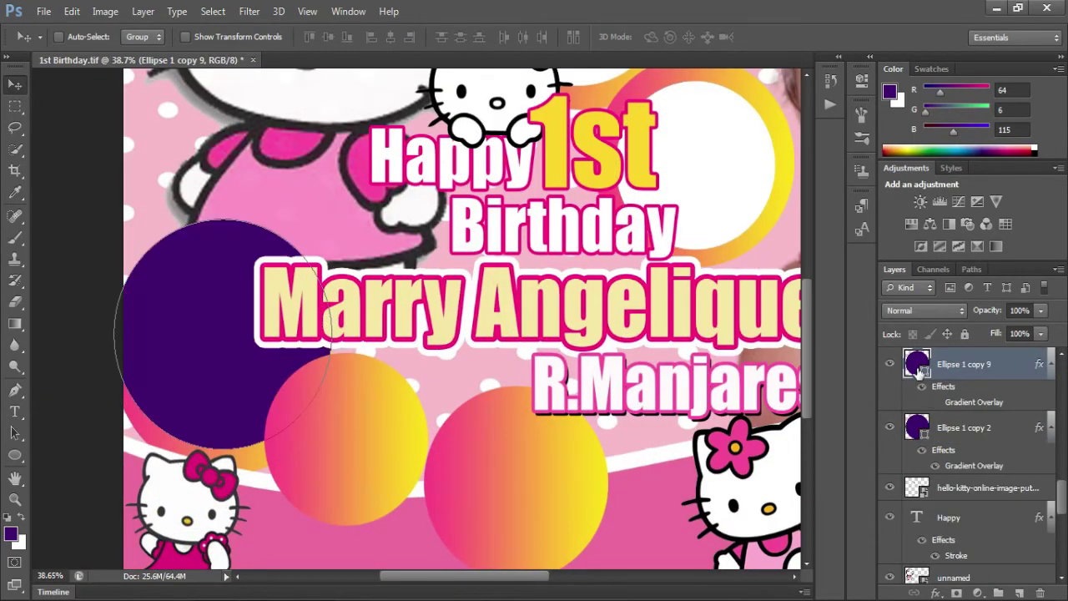
double_click(921, 368)
left_click_drag(572, 304, 493, 237)
left_click(899, 270)
key("ctrl+t")
left_click_drag(119, 219, 180, 278)
left_click_drag(230, 323, 208, 321)
left_click_drag(138, 270, 177, 304)
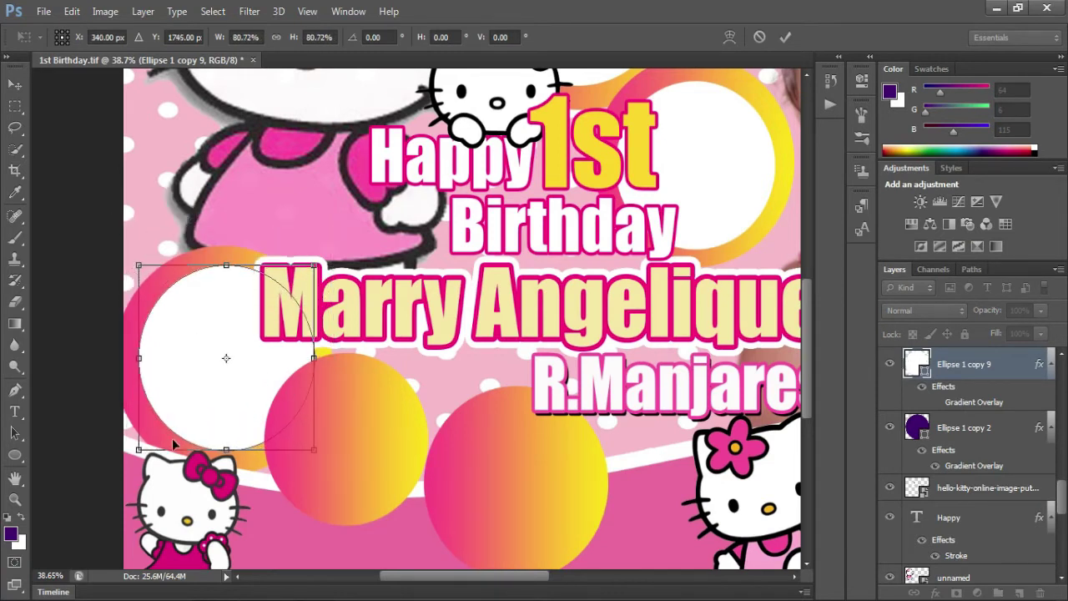
key("Return")
- Duplicate the lower middle gradient circle as a white circle shrunk inside it
left_click(374, 440, "ctrl")
left_click_drag(371, 416, 330, 438, "alt")
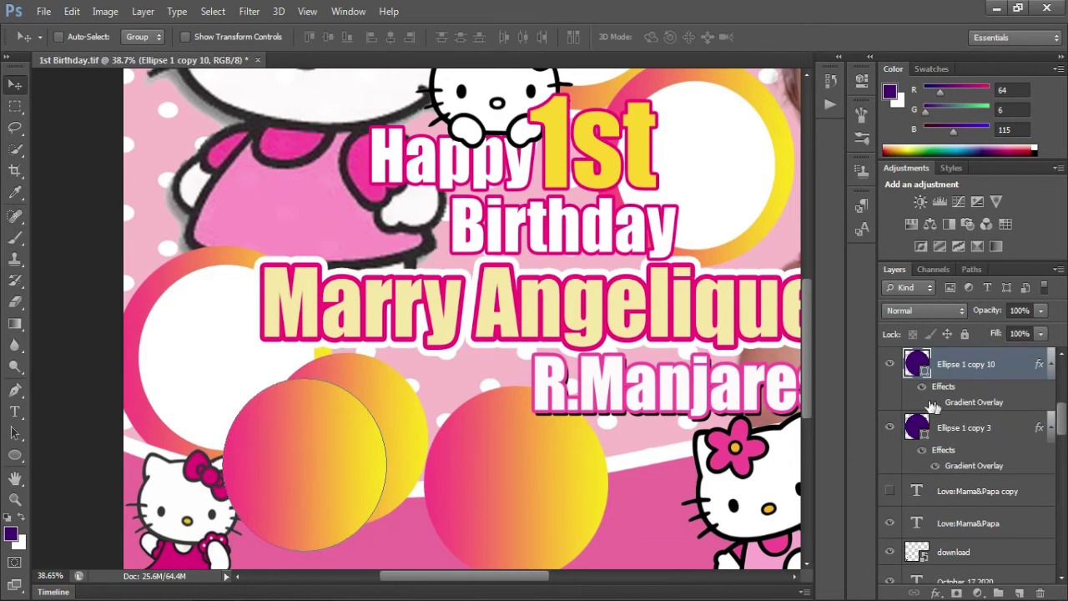
left_click(934, 403)
double_click(917, 363)
left_click_drag(629, 337, 525, 281)
left_click(890, 270)
key("ctrl+t")
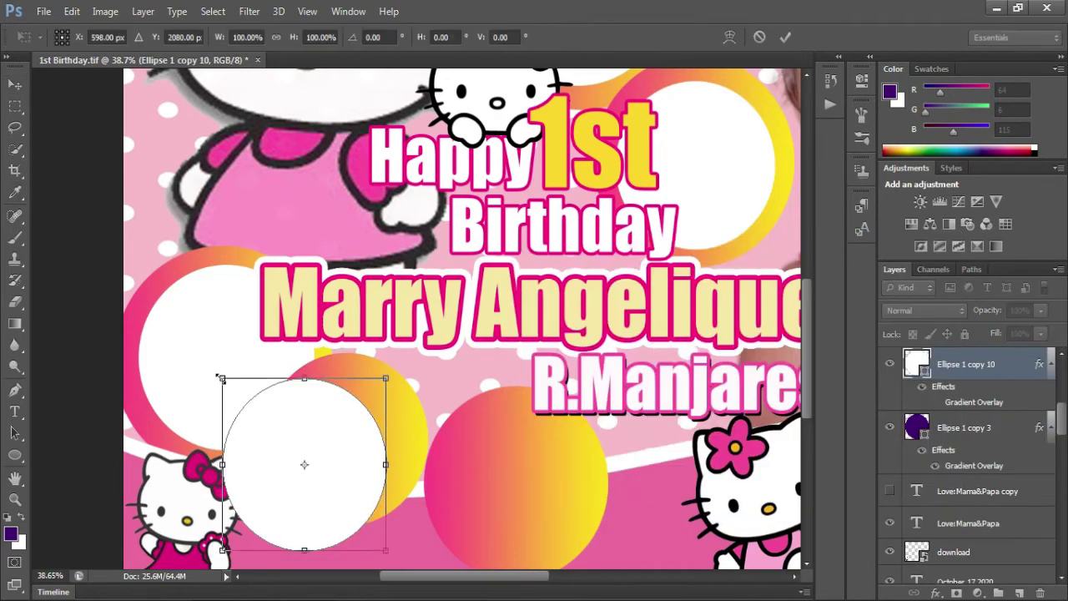
left_click_drag(217, 377, 399, 497)
key("Return")
- Duplicate the Ellipse 1 copy 4 circle as a smaller white circle positioned inside its ring
right_click(474, 450)
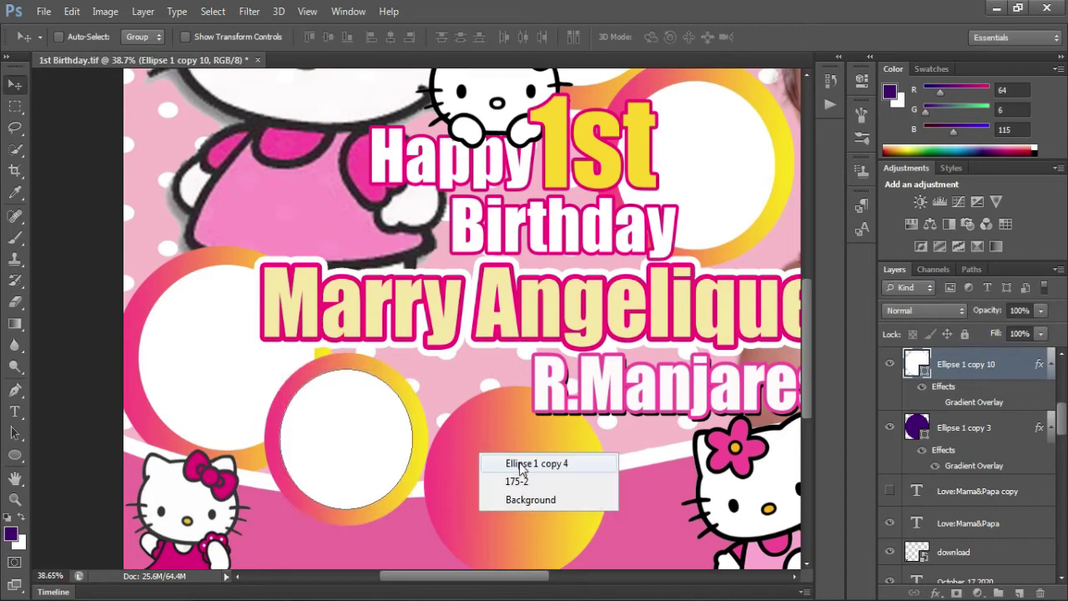
left_click(501, 460)
left_click_drag(596, 465, 530, 471)
double_click(918, 365)
left_click(535, 274)
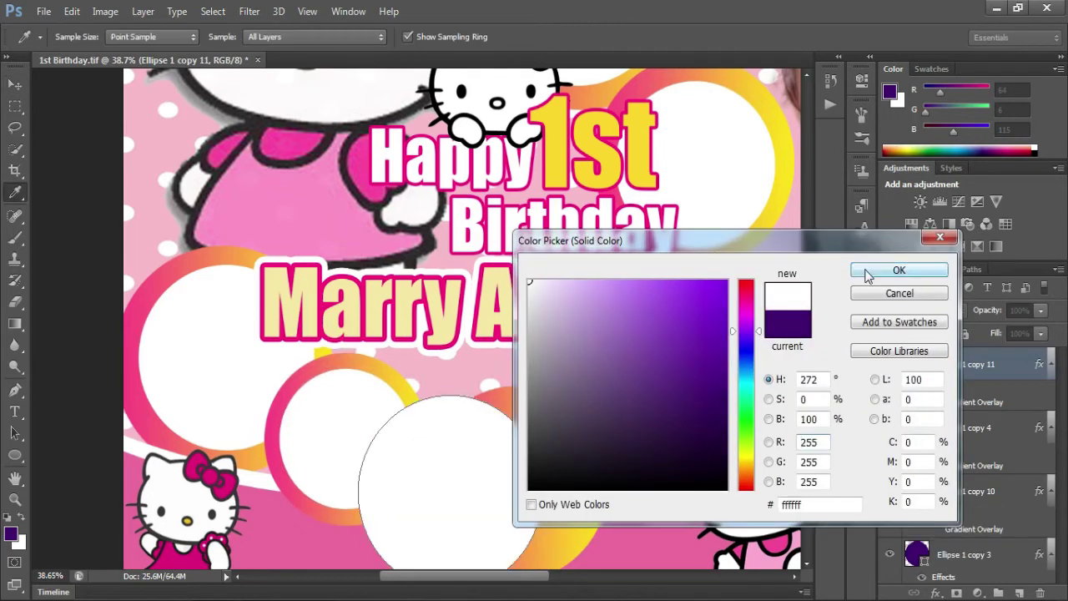
left_click(880, 269)
key("ctrl+t")
left_click_drag(354, 394, 386, 427)
left_click_drag(510, 474, 559, 458)
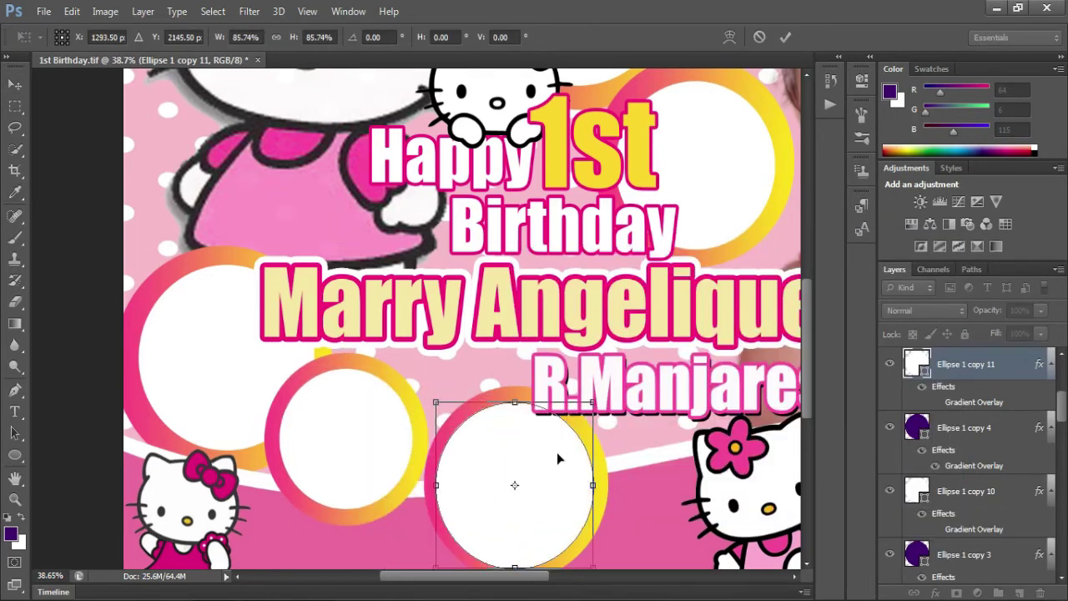
left_click_drag(437, 407, 449, 419)
left_click_drag(526, 464, 521, 460)
key("Return")
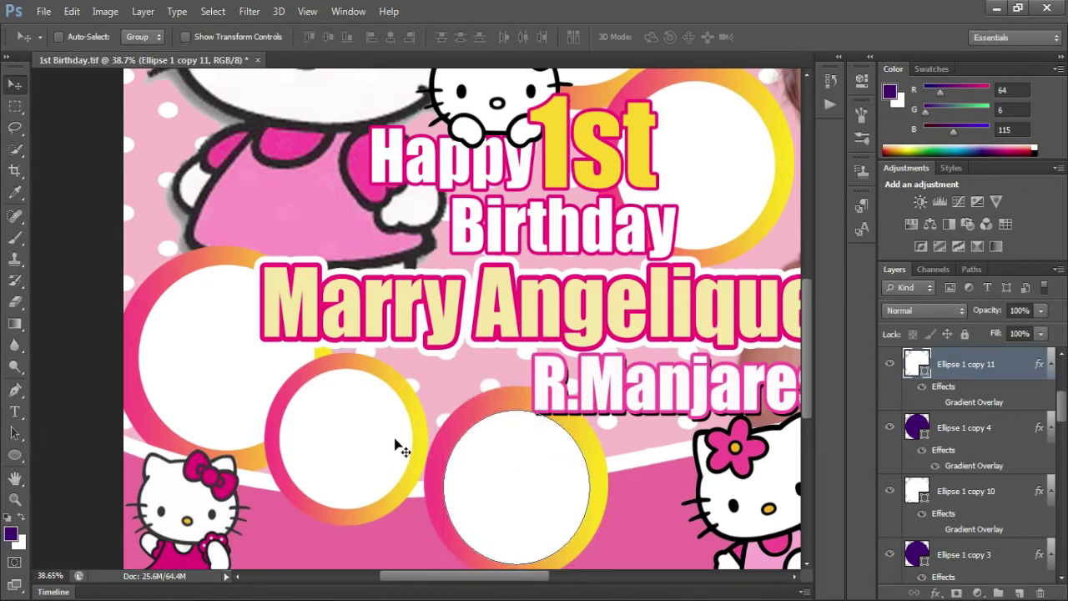
- Shrink the left ring's white circle slightly and select the gradient circle beside the baby photo
right_click(328, 410)
left_click(378, 421)
key("ctrl+t")
left_click_drag(281, 368, 286, 375)
key("Return")
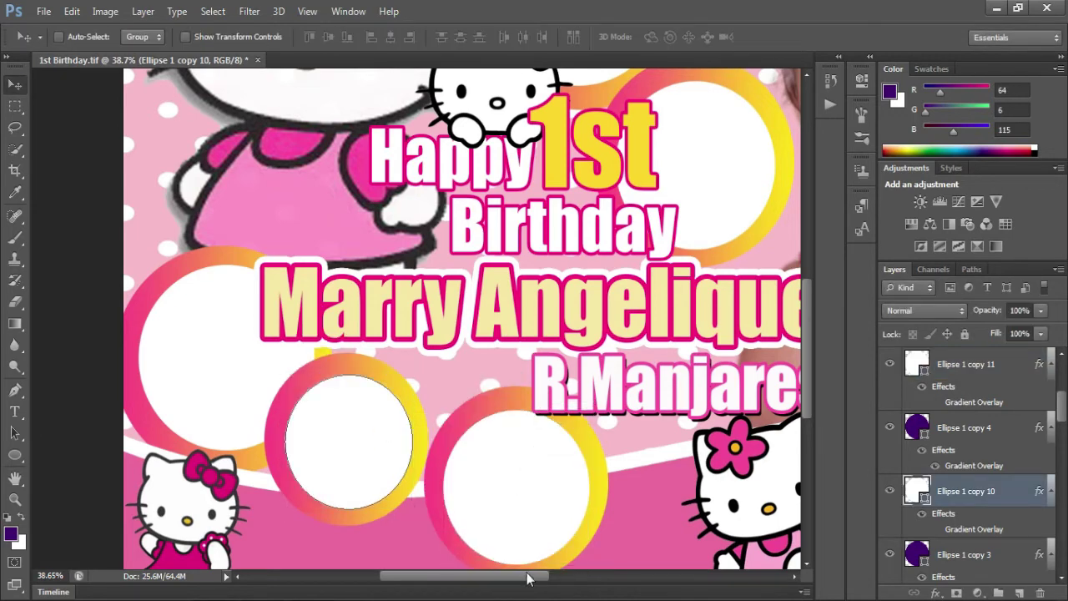
left_click_drag(528, 577, 619, 577)
left_click(508, 437, "ctrl")
left_click_drag(507, 437, 462, 459)
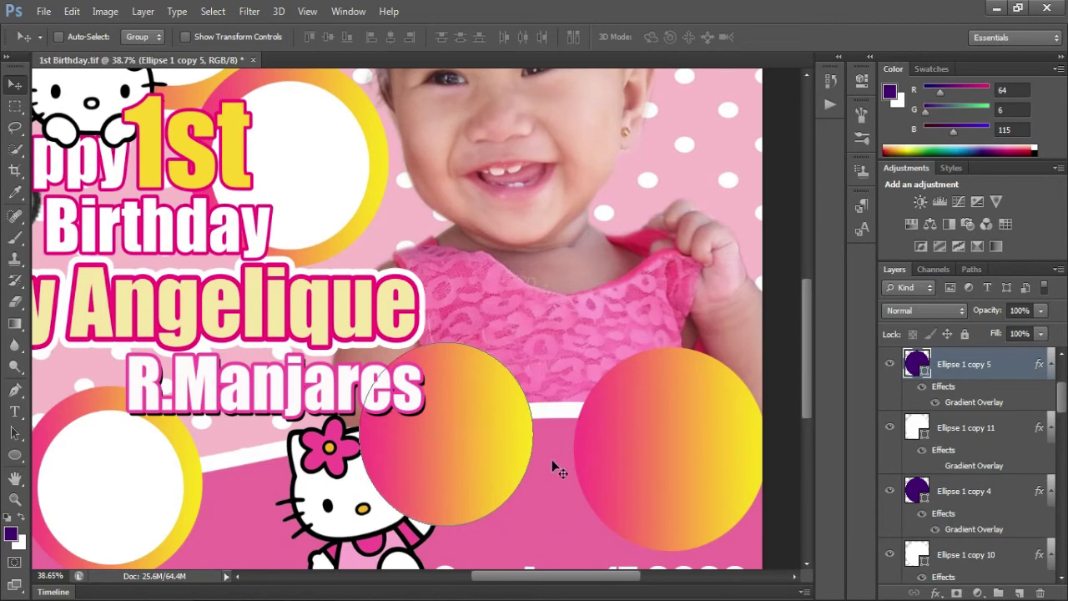
- Duplicate the gradient circle beside the baby photo as a smaller, centred white circle
left_click_drag(554, 468, 469, 476)
double_click(917, 364)
left_click(529, 281)
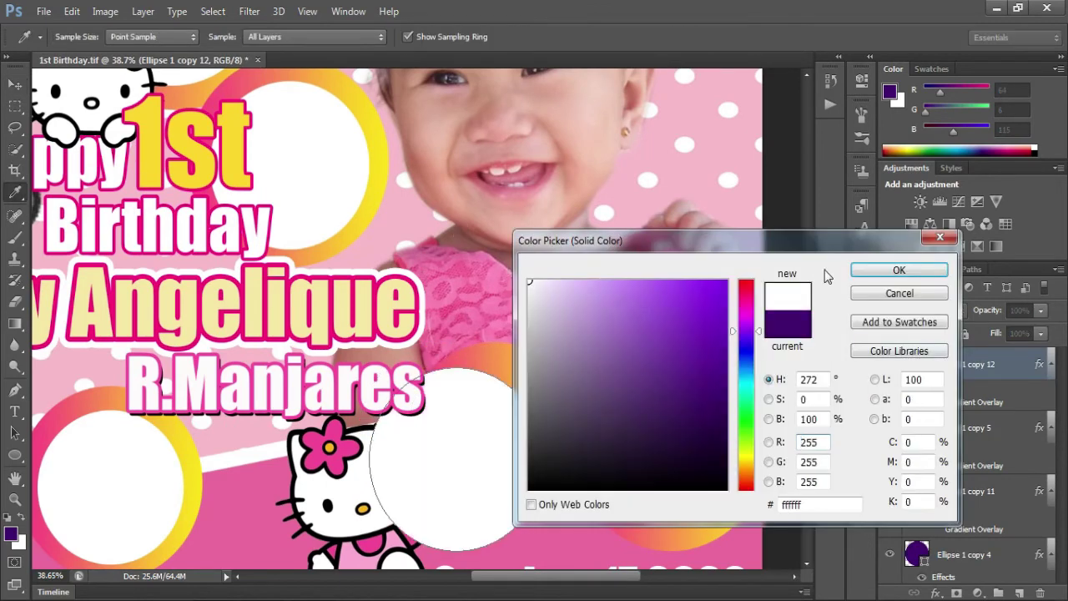
left_click(899, 270)
key("ctrl+t")
left_click_drag(369, 549, 398, 519)
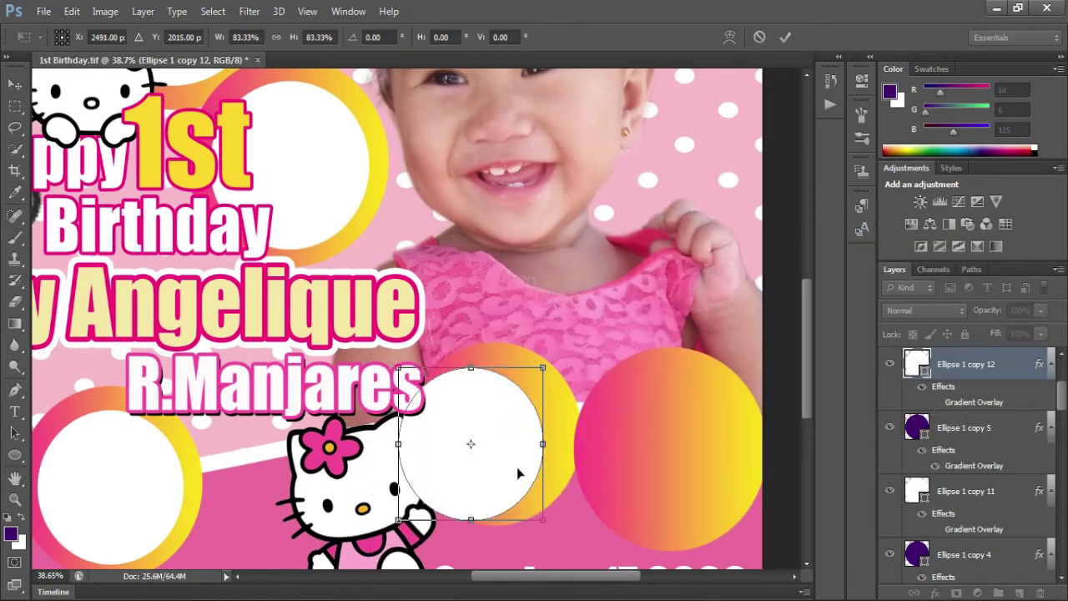
left_click_drag(518, 469, 537, 462)
left_click_drag(568, 364, 563, 367)
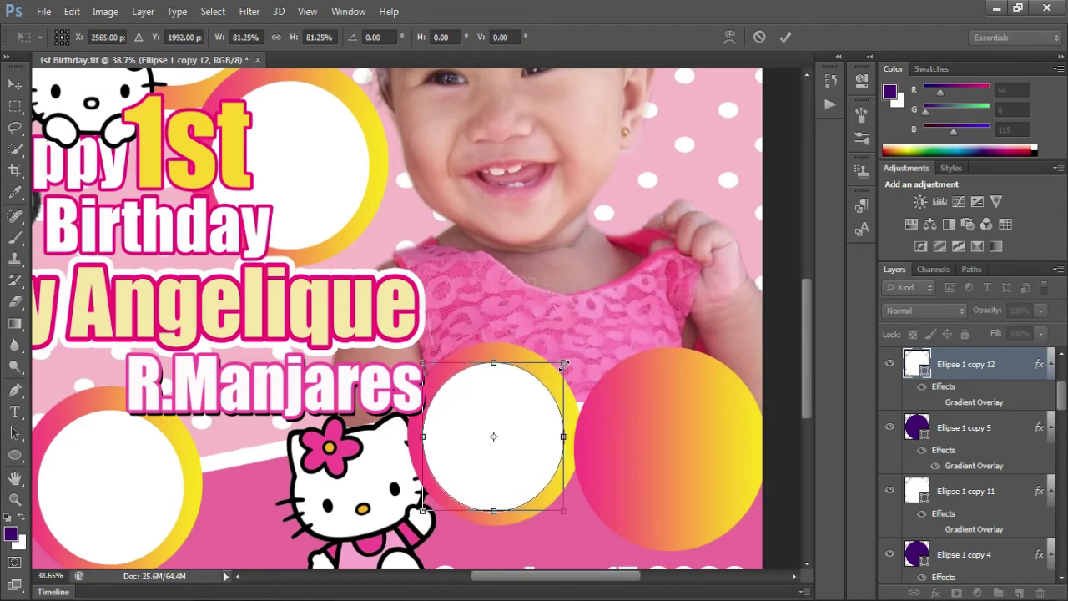
key("Return")
- Add a white circle at about 79% inside the rightmost ring, then fit the banner on screen
right_click(610, 419)
left_click(655, 430)
left_click_drag(657, 434, 594, 464)
double_click(917, 364)
left_click(530, 281)
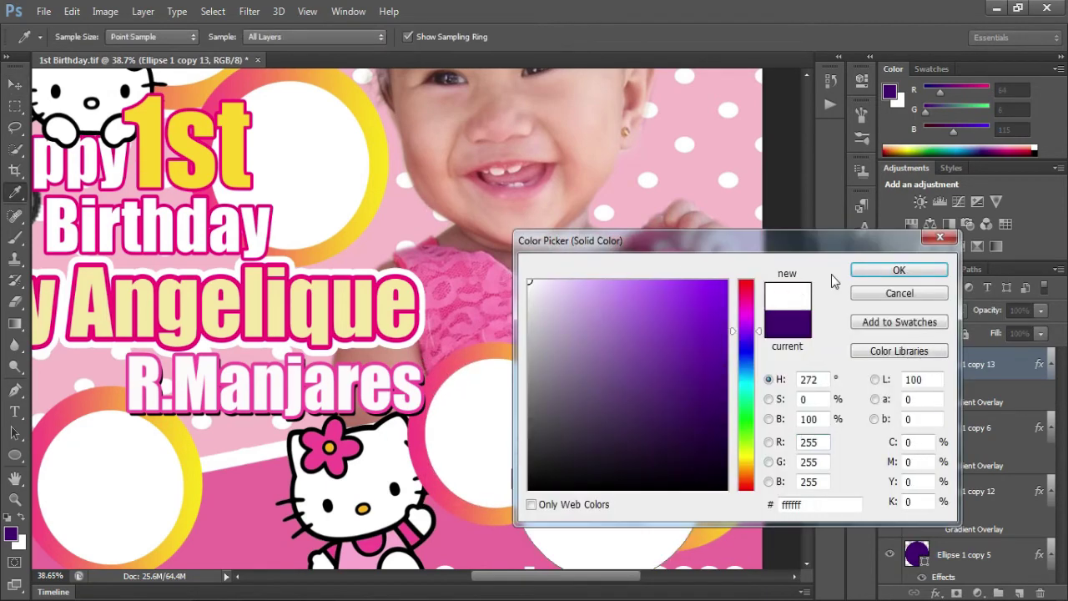
left_click(873, 269)
key("ctrl+t")
left_click_drag(512, 377, 556, 409)
left_click_drag(648, 464, 688, 424)
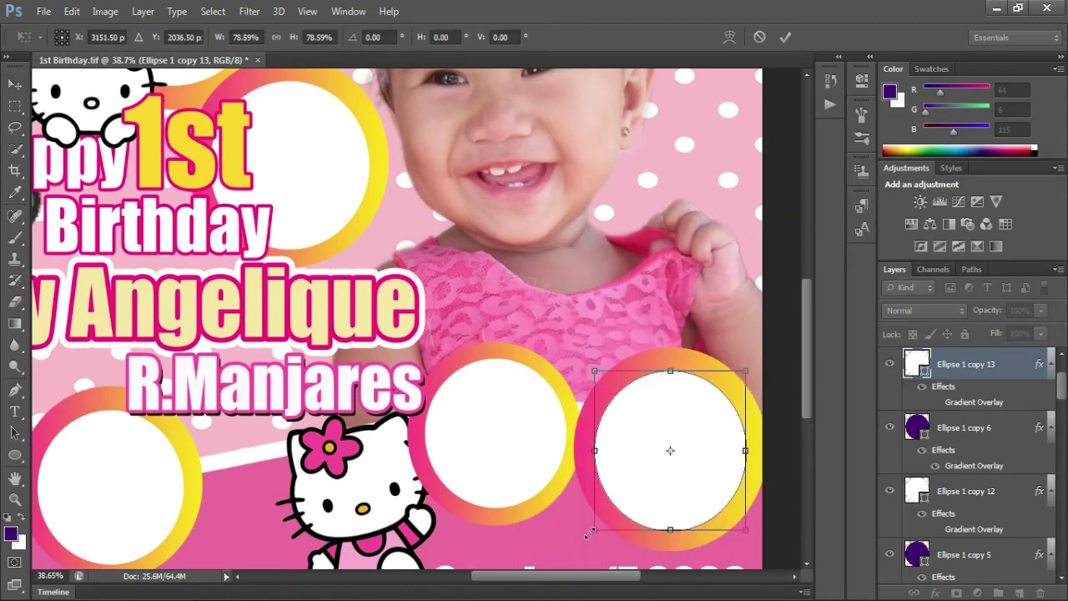
key("Return")
key("ctrl+0")
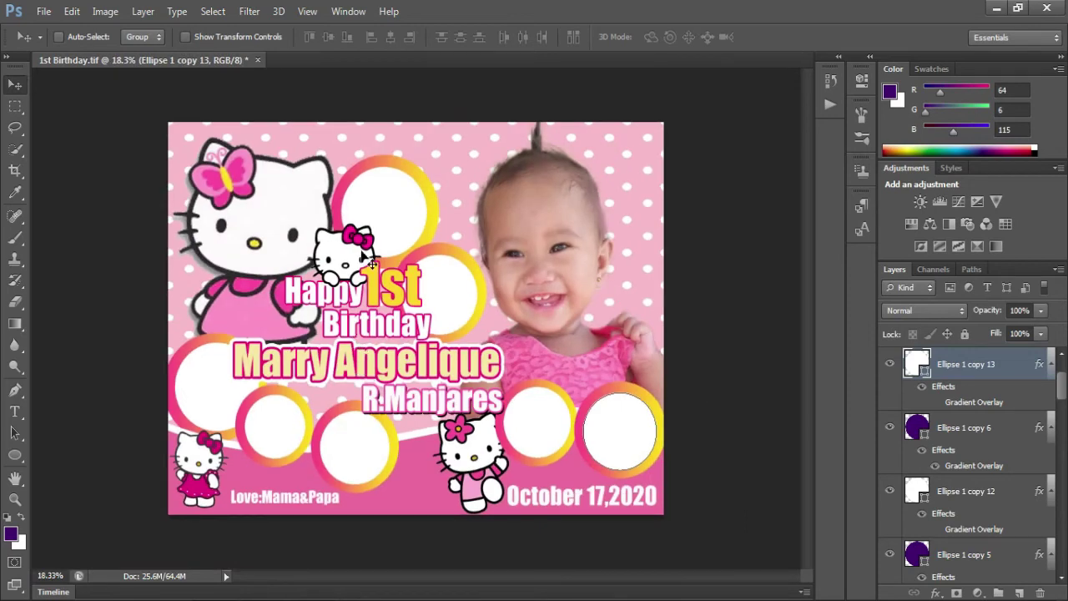
- Place photo 20200722_183724, scale it over the top ring, and clip it to the white circle
right_click(383, 200)
left_click(417, 210)
left_click(44, 11)
left_click(67, 284)
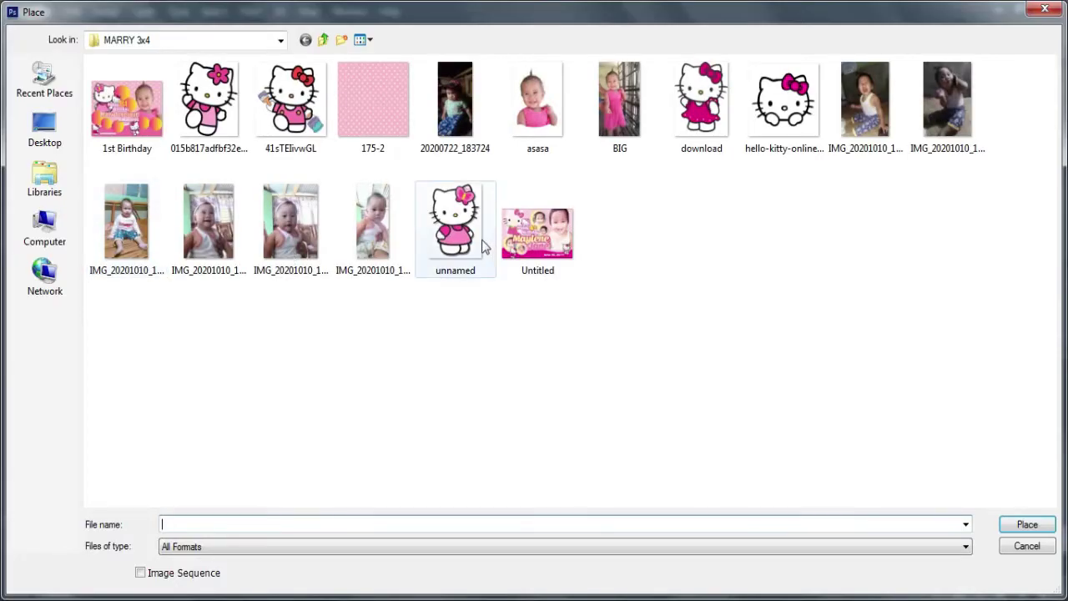
double_click(455, 101)
left_click_drag(409, 216, 491, 105)
left_click_drag(491, 441, 434, 313)
left_click_drag(400, 228, 417, 282)
key("Return")
key("ctrl+alt+g")
scroll(403, 287, "up", 3)
left_click_drag(380, 227, 384, 202)
- Place photo IMG_20201010_134801_728 over the second ring and clip it to its circle
right_click(448, 269)
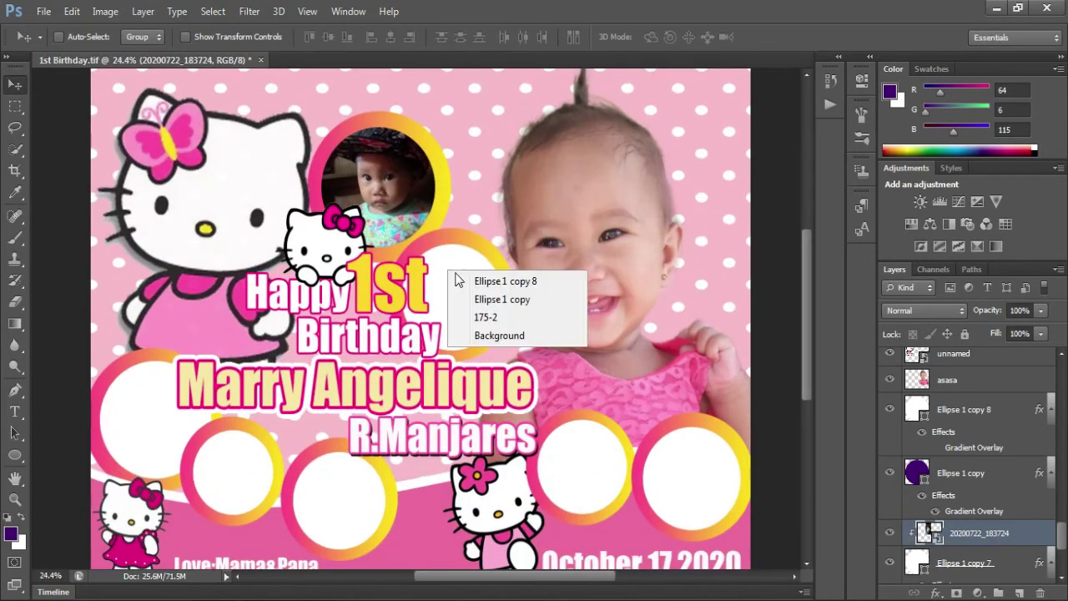
left_click(463, 278)
left_click(44, 11)
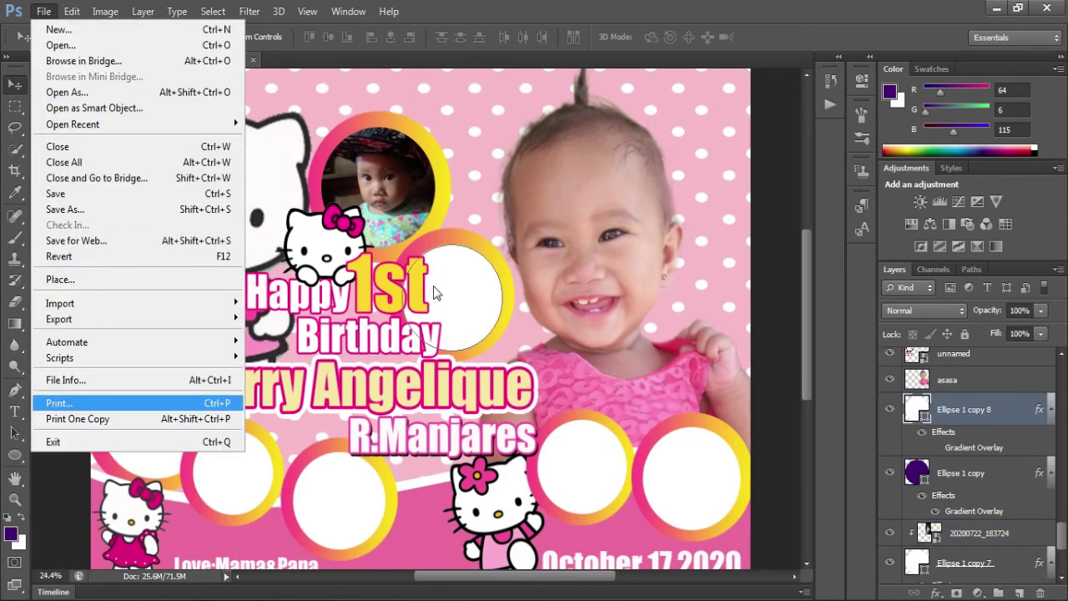
left_click(179, 279)
left_click(870, 90)
double_click(871, 90)
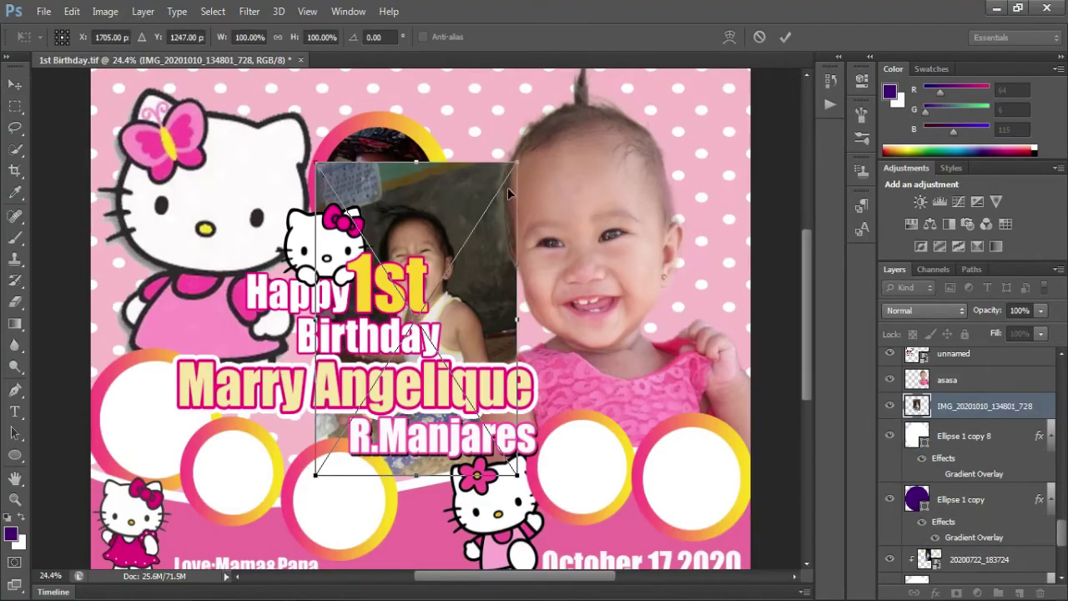
left_click_drag(507, 187, 465, 298)
key("Return")
key("ctrl+alt+g")
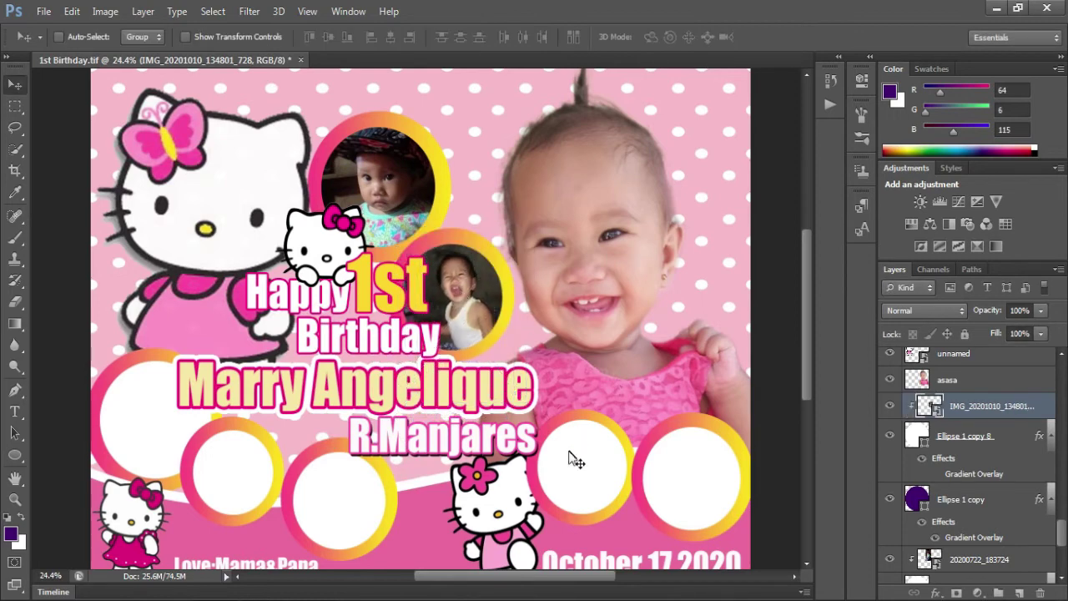
- Place another baby photo into the ring beside the baby photo and clip it
left_click(573, 454, "ctrl")
left_click(43, 11)
left_click(192, 279)
double_click(935, 107)
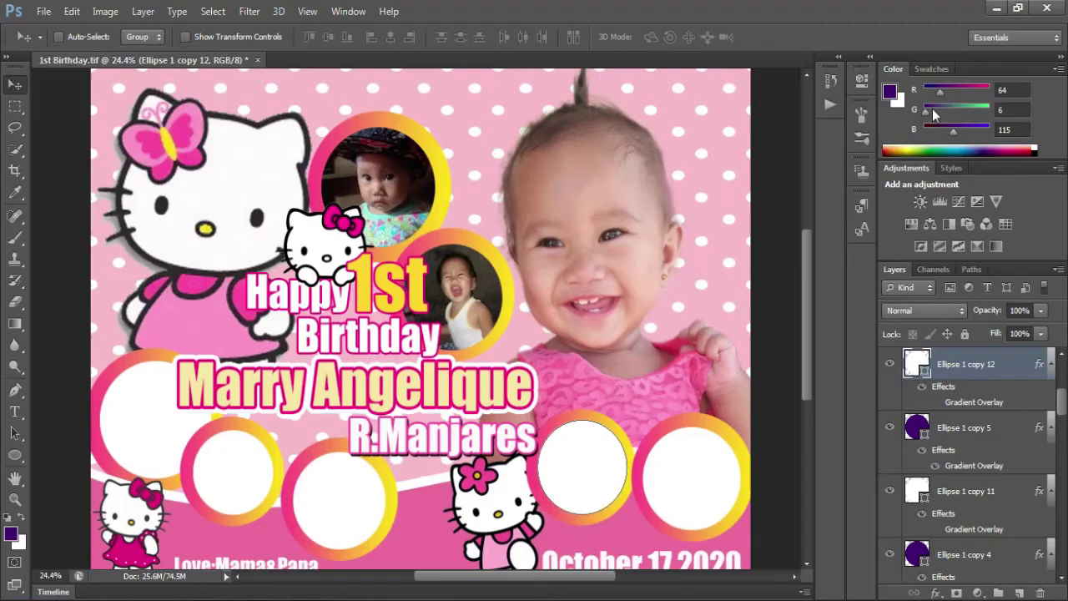
left_click_drag(510, 342, 526, 404)
key("Return")
key("ctrl+alt+g")
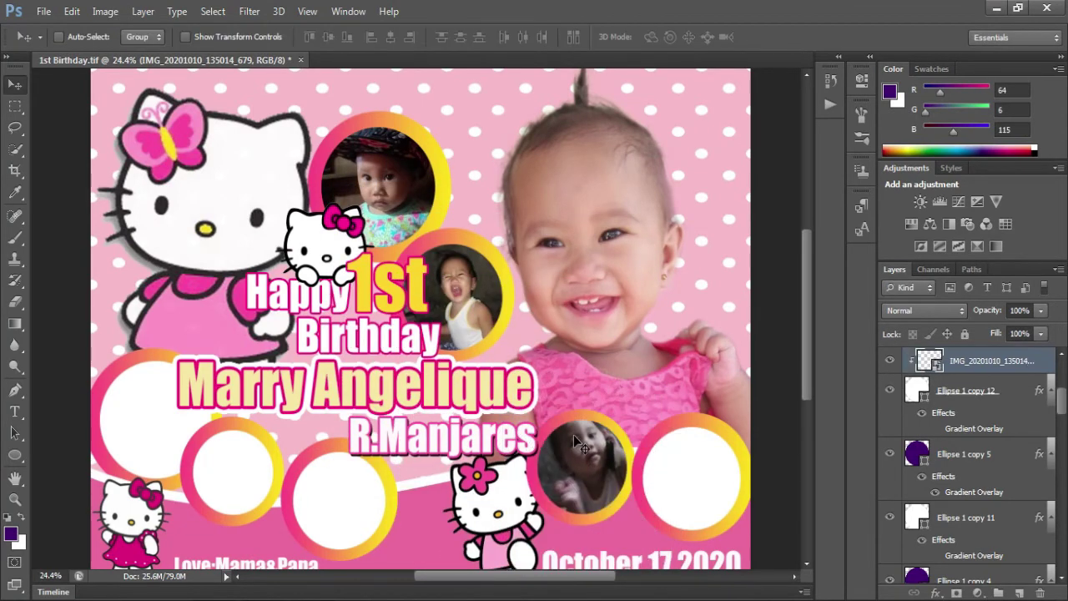
- Duplicate the current layer and open the Place dialog on the MARRY 3x4 folder
key("ctrl+j")
left_click(43, 11)
left_click(60, 278)
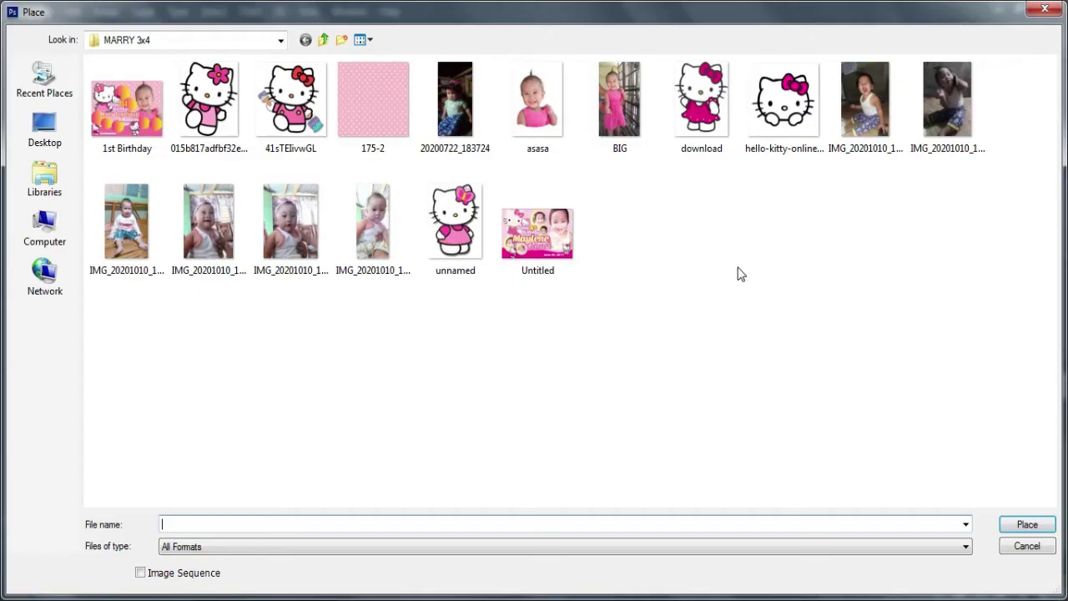
- Place a baby photo, shrink it, and clip it inside the rightmost ring
double_click(127, 221)
left_click_drag(326, 100, 592, 361)
key("Return")
key("ctrl+alt+g")
left_click_drag(607, 447, 653, 499)
- Place another baby photo, size it, and clip it into the bottom centre ring
left_click(344, 492, "ctrl")
left_click(44, 11)
left_click(50, 278)
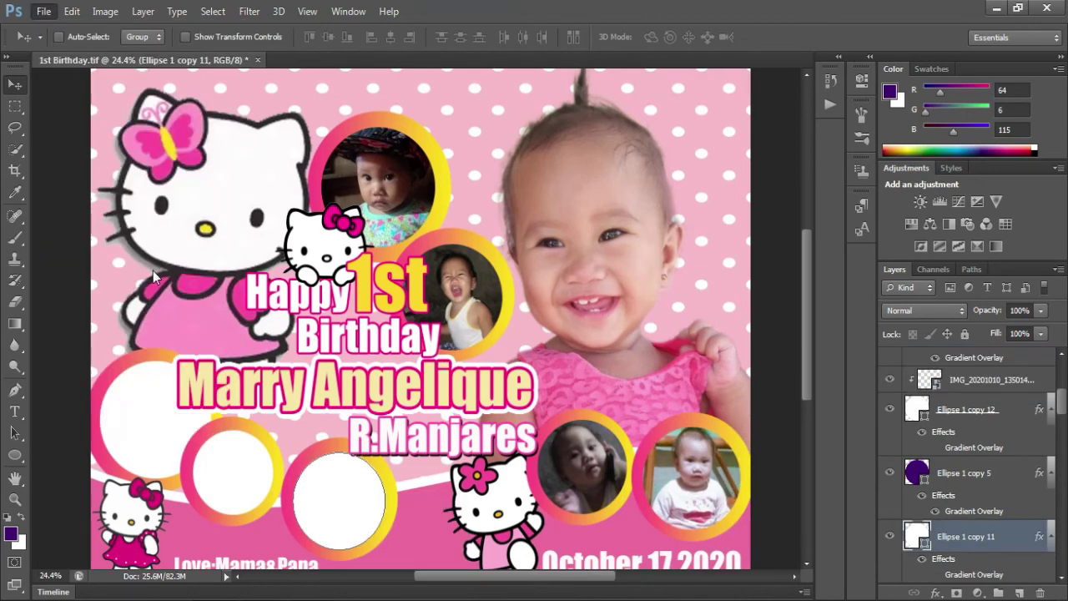
double_click(373, 242)
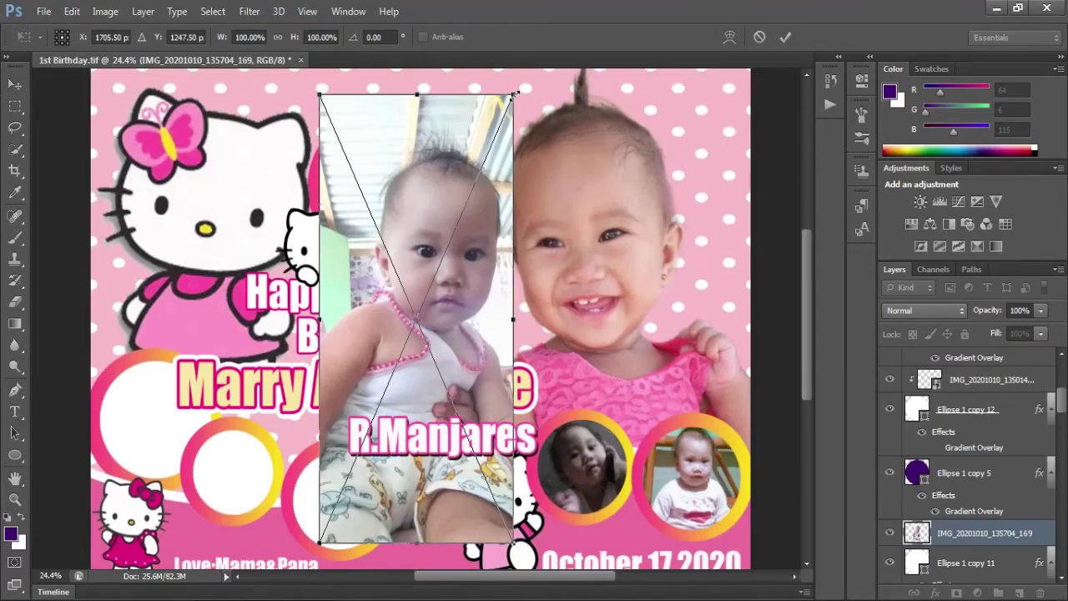
left_click_drag(515, 93, 415, 365)
left_click_drag(386, 402, 350, 495)
left_click_drag(372, 439, 415, 411)
key("Return")
key("ctrl+alt+g")
left_click_drag(382, 466, 391, 466)
- Place a baby photo, shrink it, and clip it into the small left ring
left_click(236, 465, "ctrl")
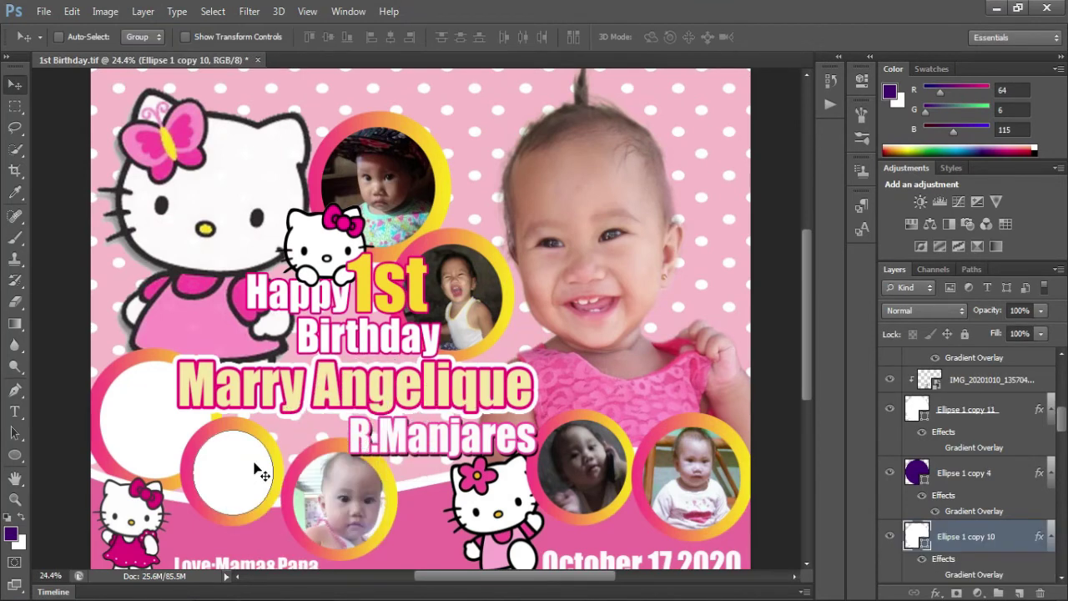
left_click(43, 11)
left_click(97, 278)
double_click(287, 229)
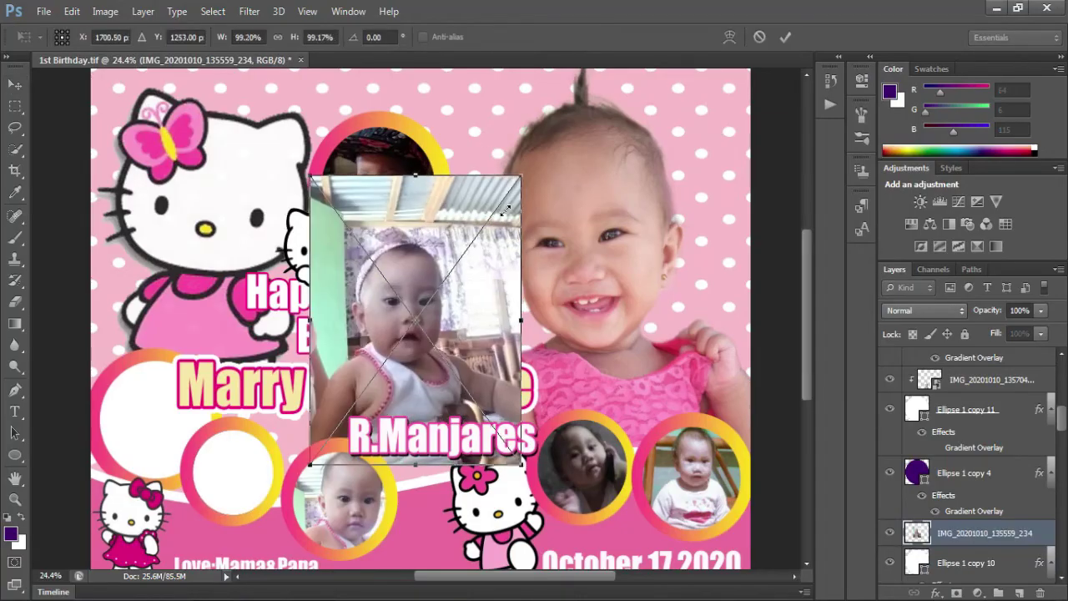
left_click_drag(511, 170, 259, 428)
key("Return")
key("ctrl+alt+g")
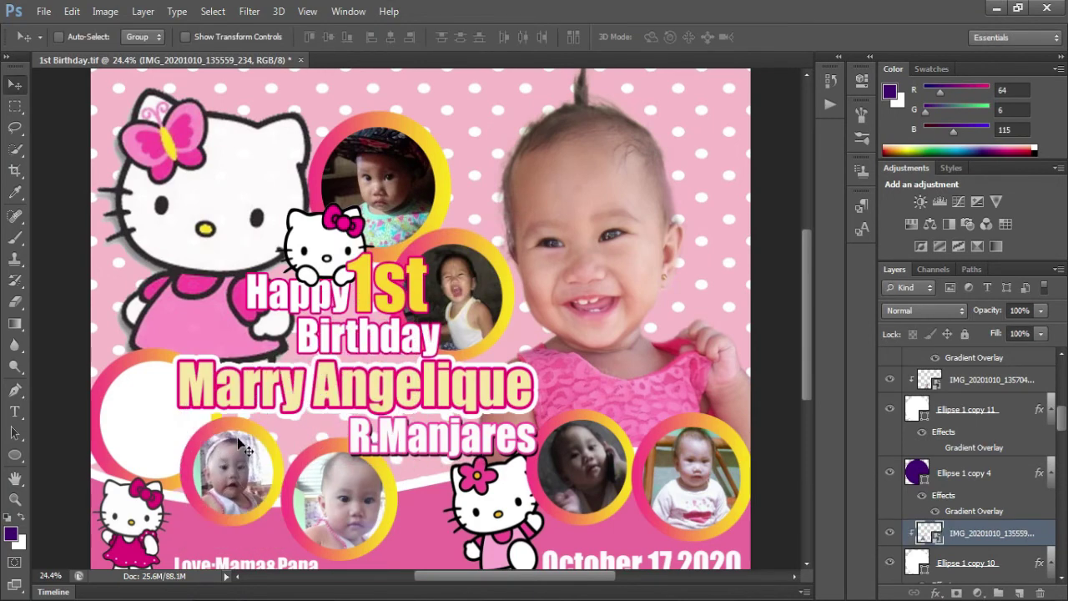
left_click_drag(147, 431, 158, 434)
- Place the last baby photo, clip it into the large left ring, and view the full banner
left_click(158, 434, "ctrl")
left_click(44, 11)
left_click(97, 276)
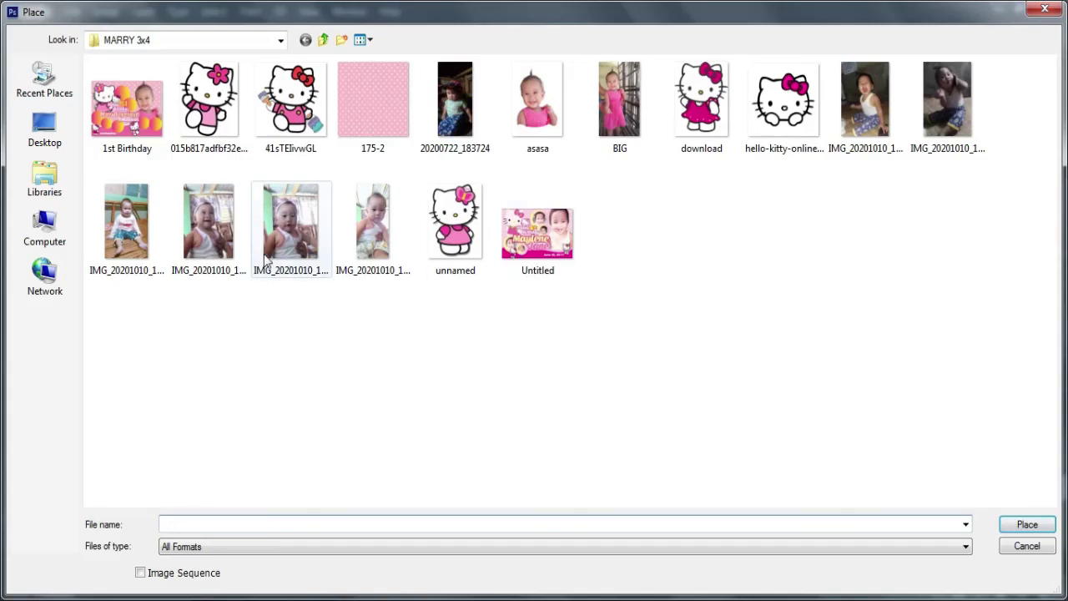
double_click(209, 238)
left_click_drag(434, 334, 188, 408)
key("Return")
key("ctrl+alt+g")
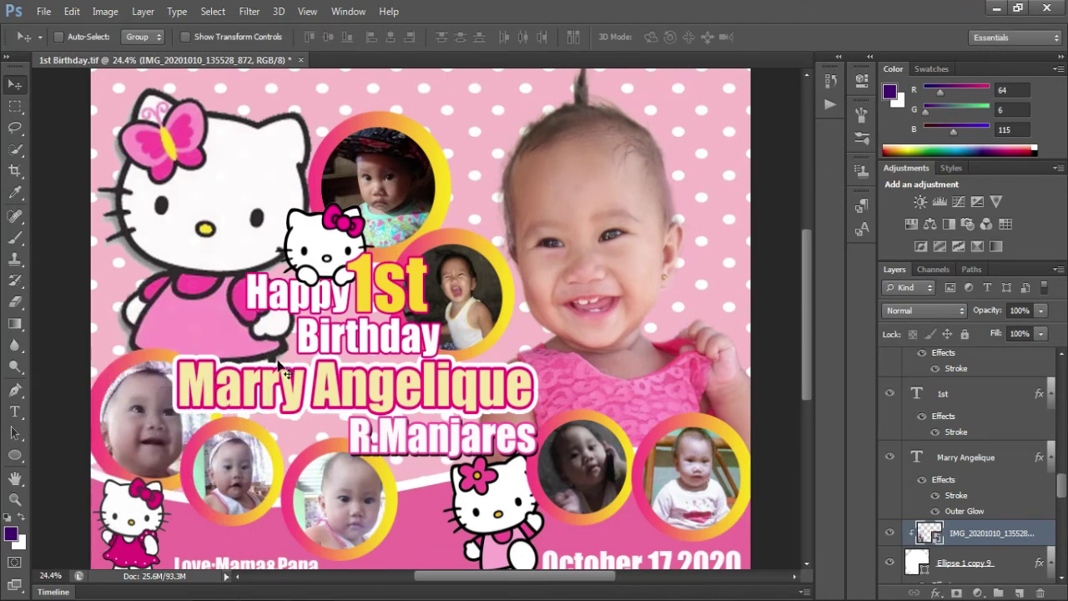
scroll(388, 318, "down", 2)
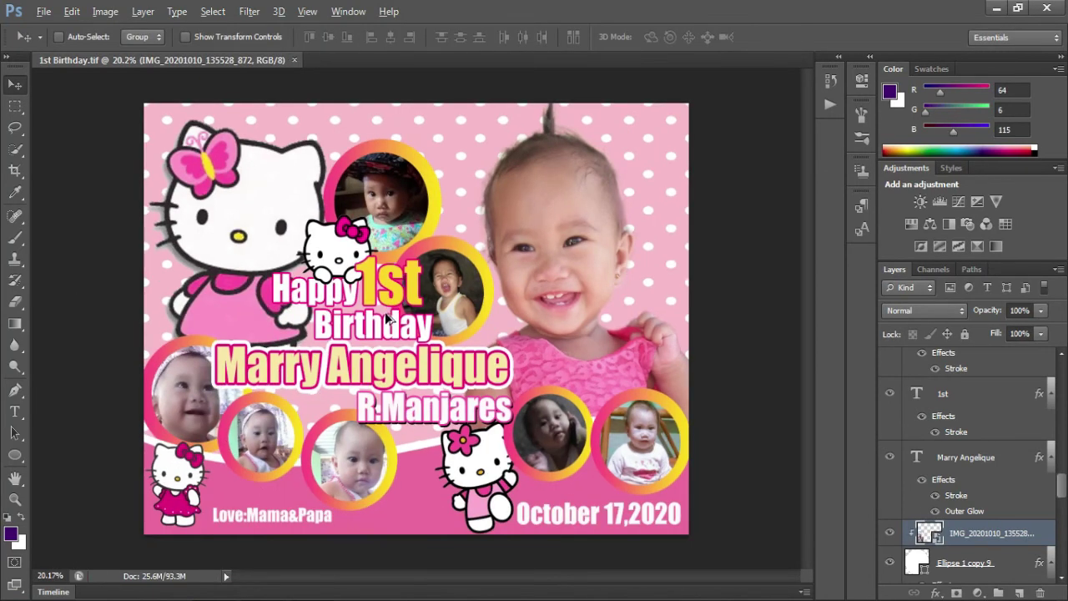